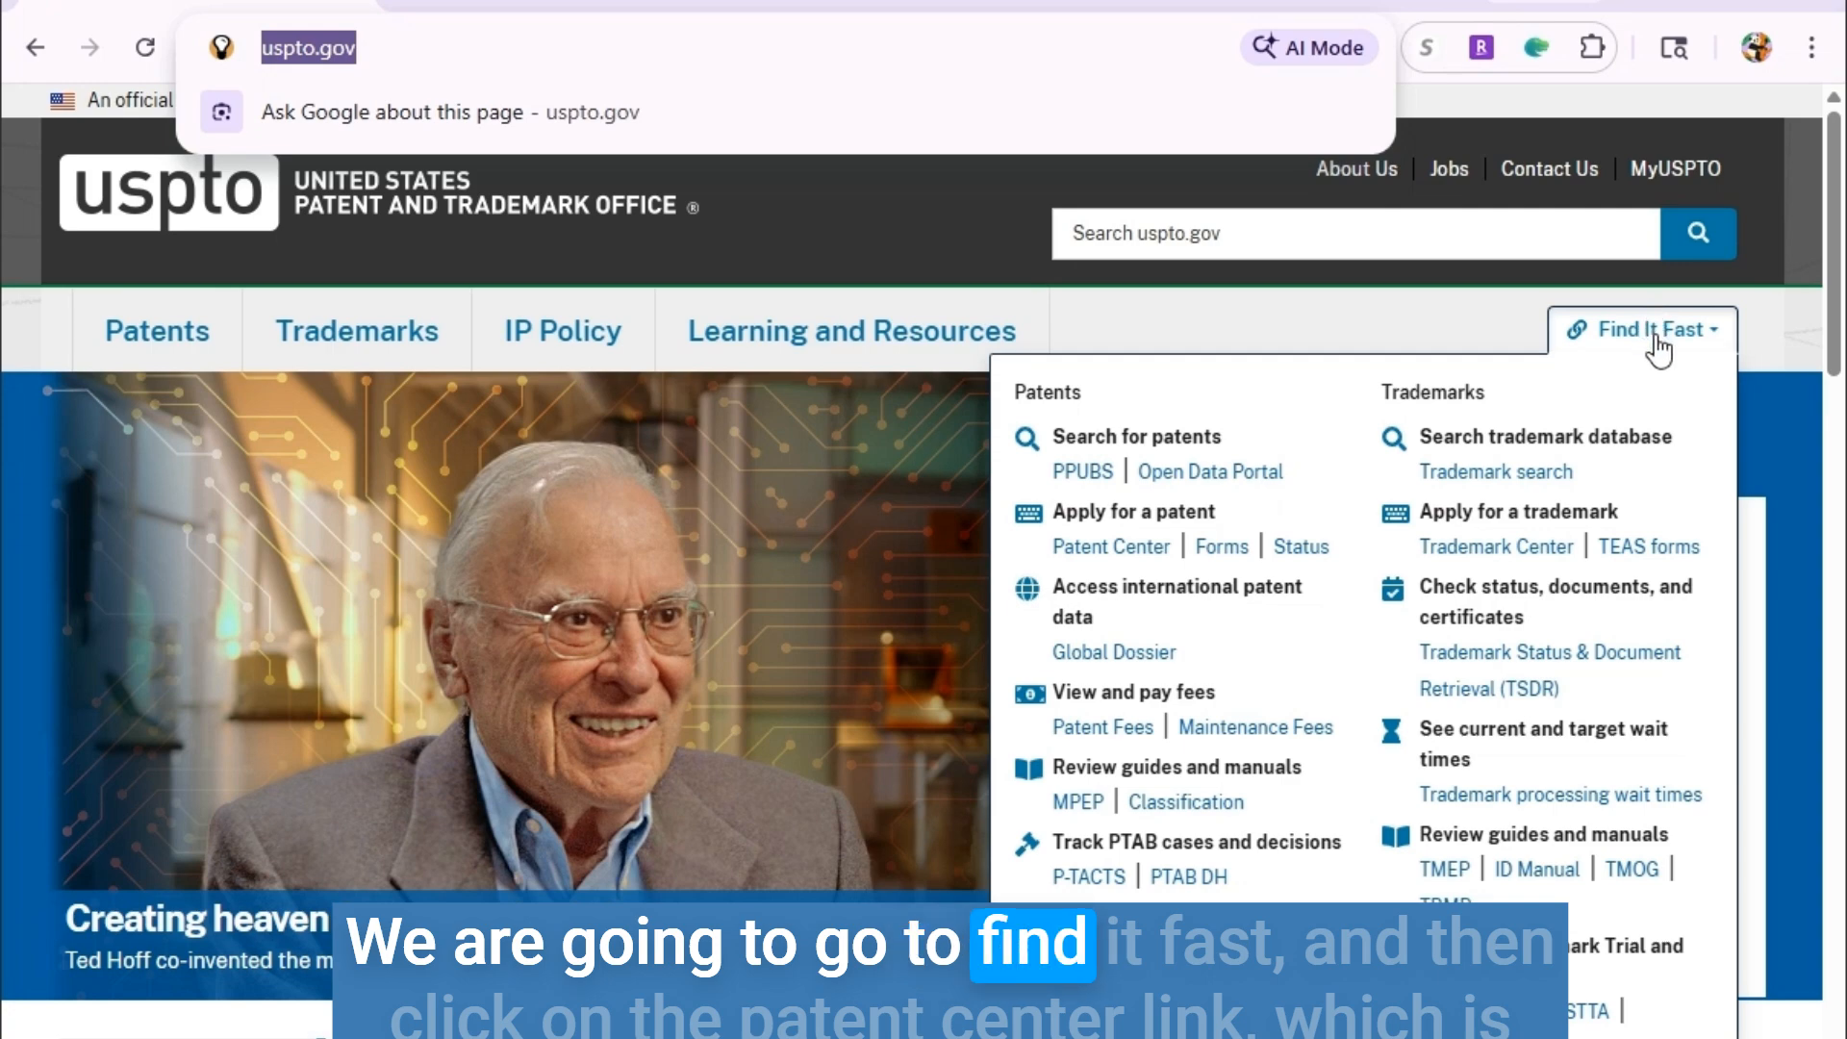
Go from uspto.gov's Find It Fast menu to the Patent Center portal.
{"action": "left_click", "coordinate": [1083, 547]}
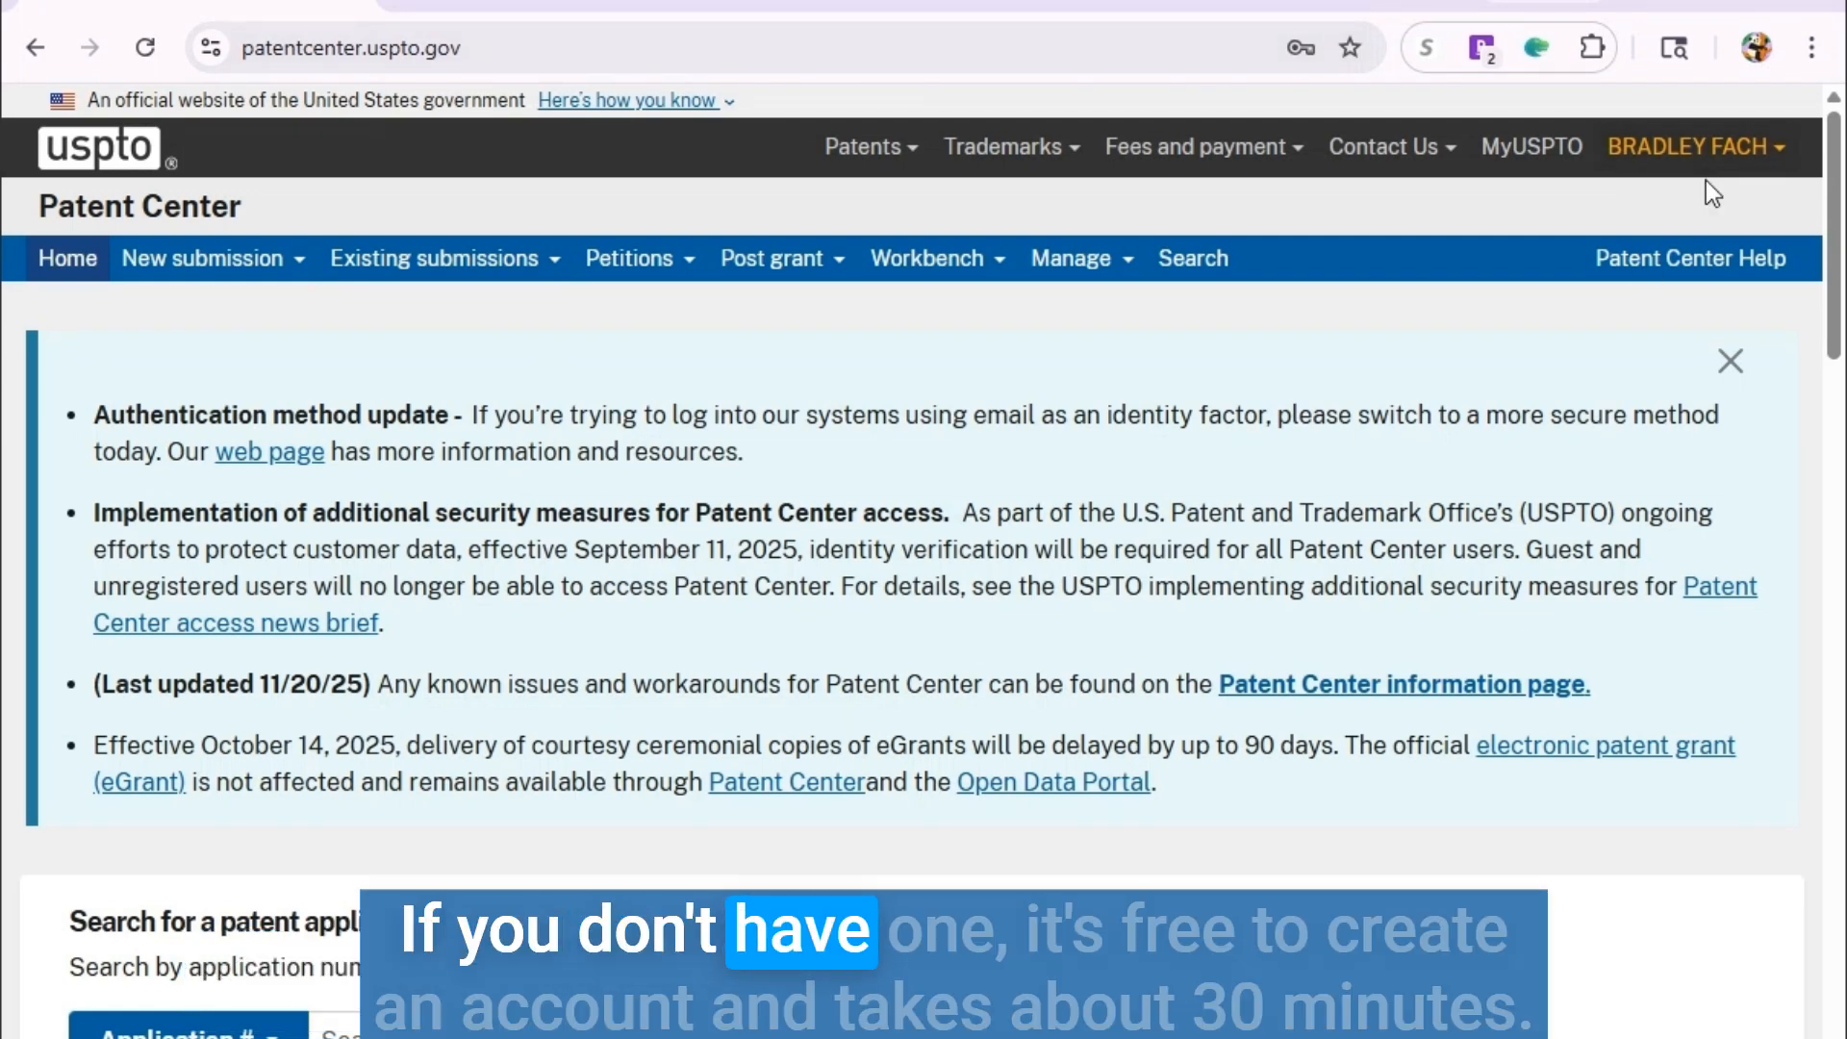
Start a new Utility Provisional submission using the 'No ADS, or Attach ADS (PDF)' option.
{"action": "scroll", "coordinate": [1568, 495], "scroll_direction": "down", "scroll_amount": 5}
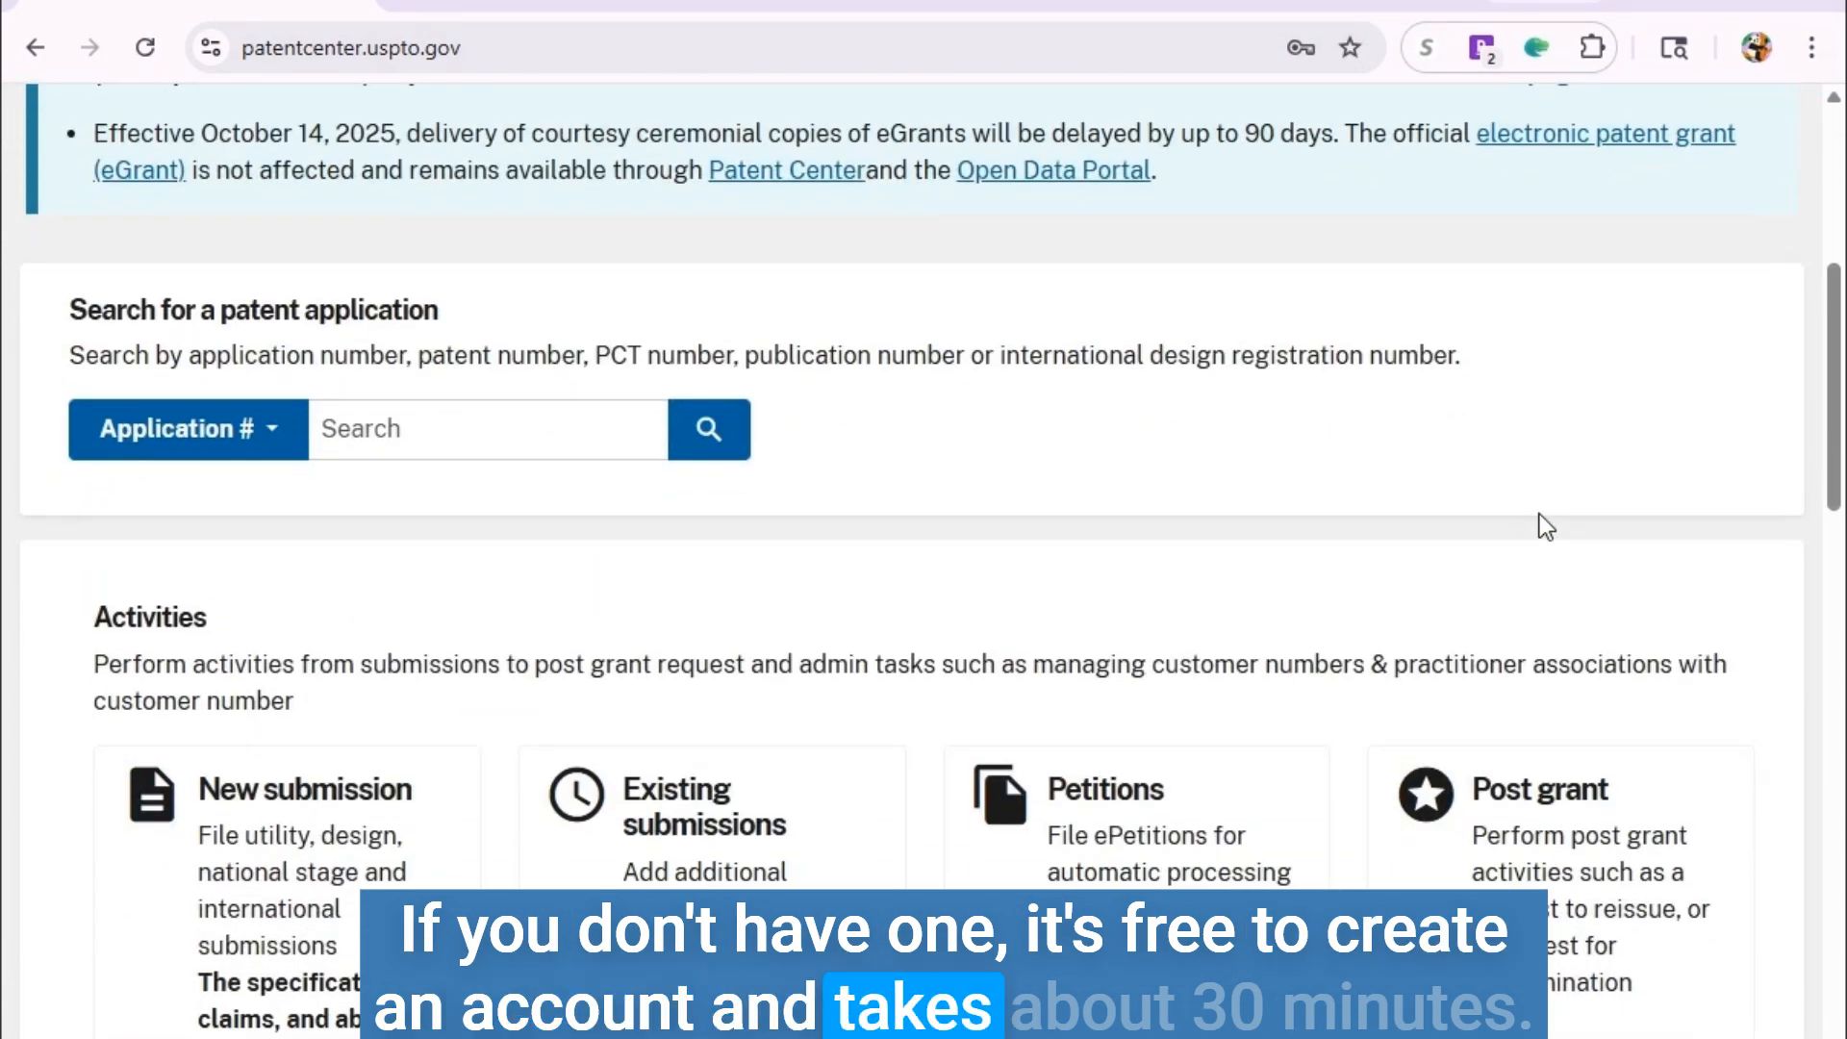
{"action": "scroll", "coordinate": [1528, 519], "scroll_direction": "down", "scroll_amount": 4}
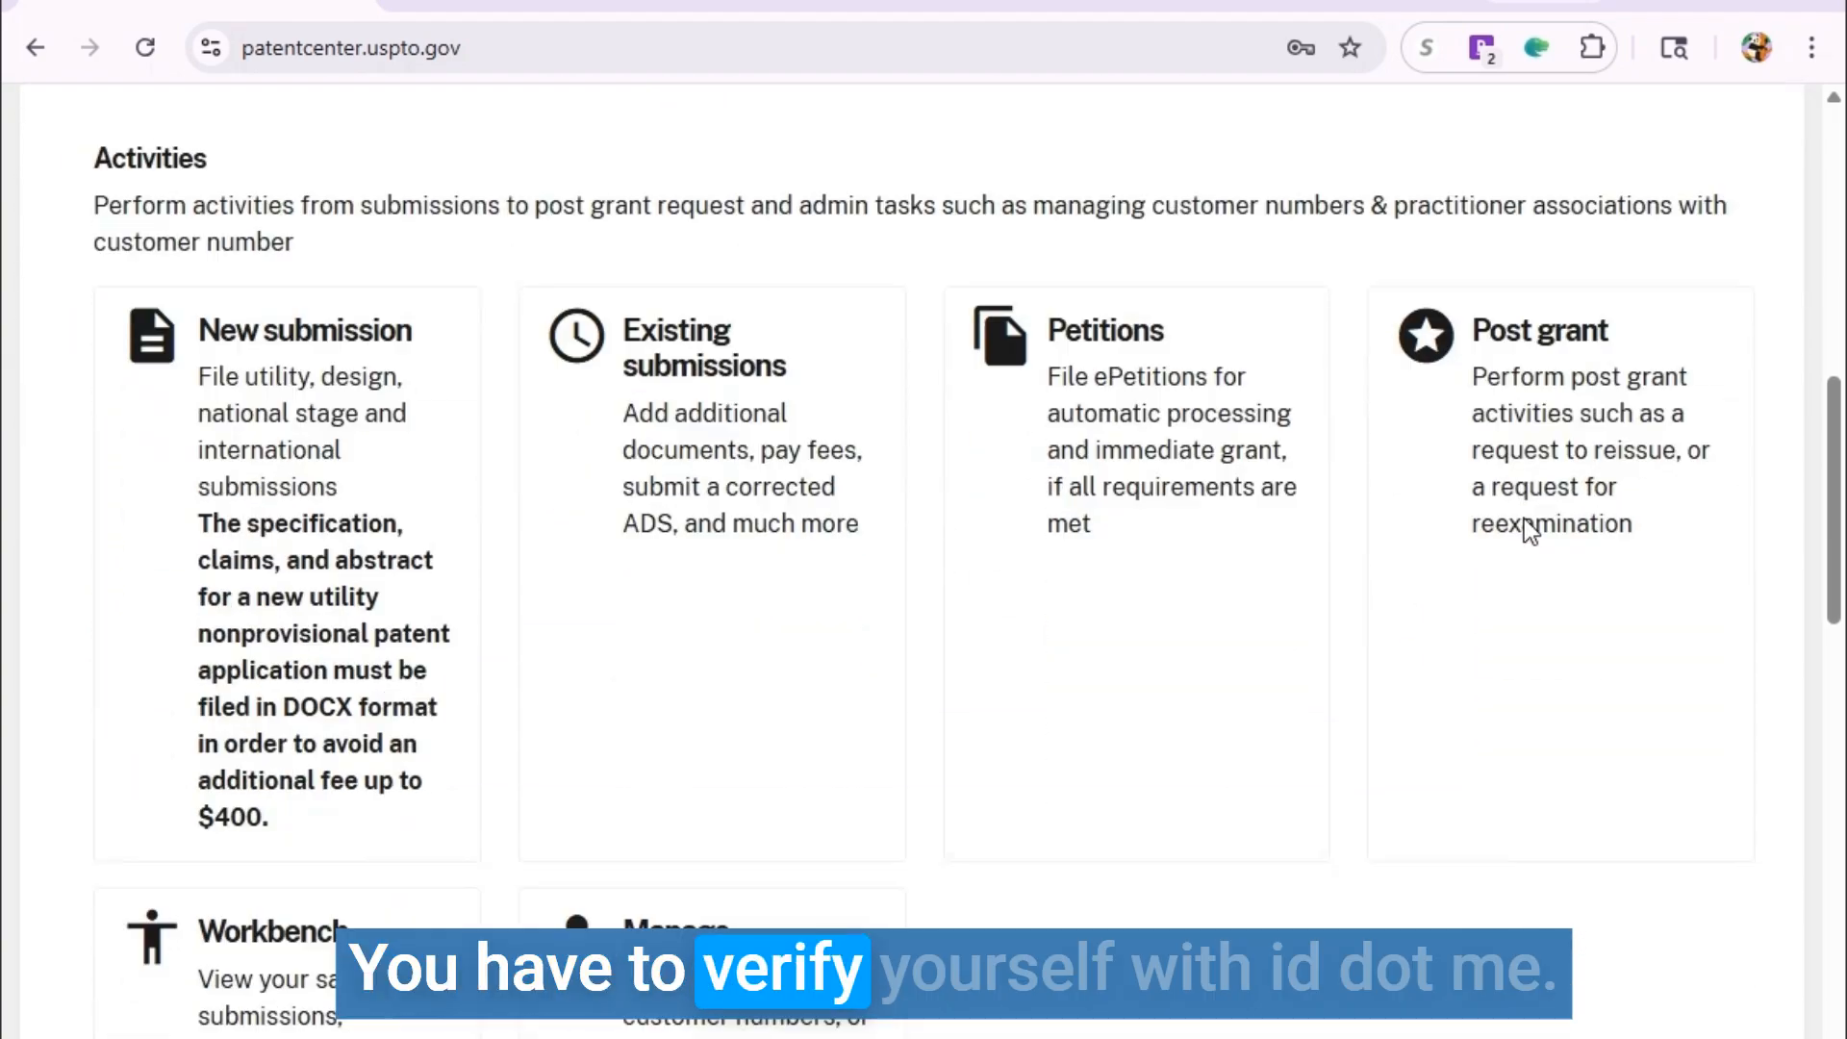
{"action": "scroll", "coordinate": [1511, 530], "scroll_direction": "up", "scroll_amount": 1}
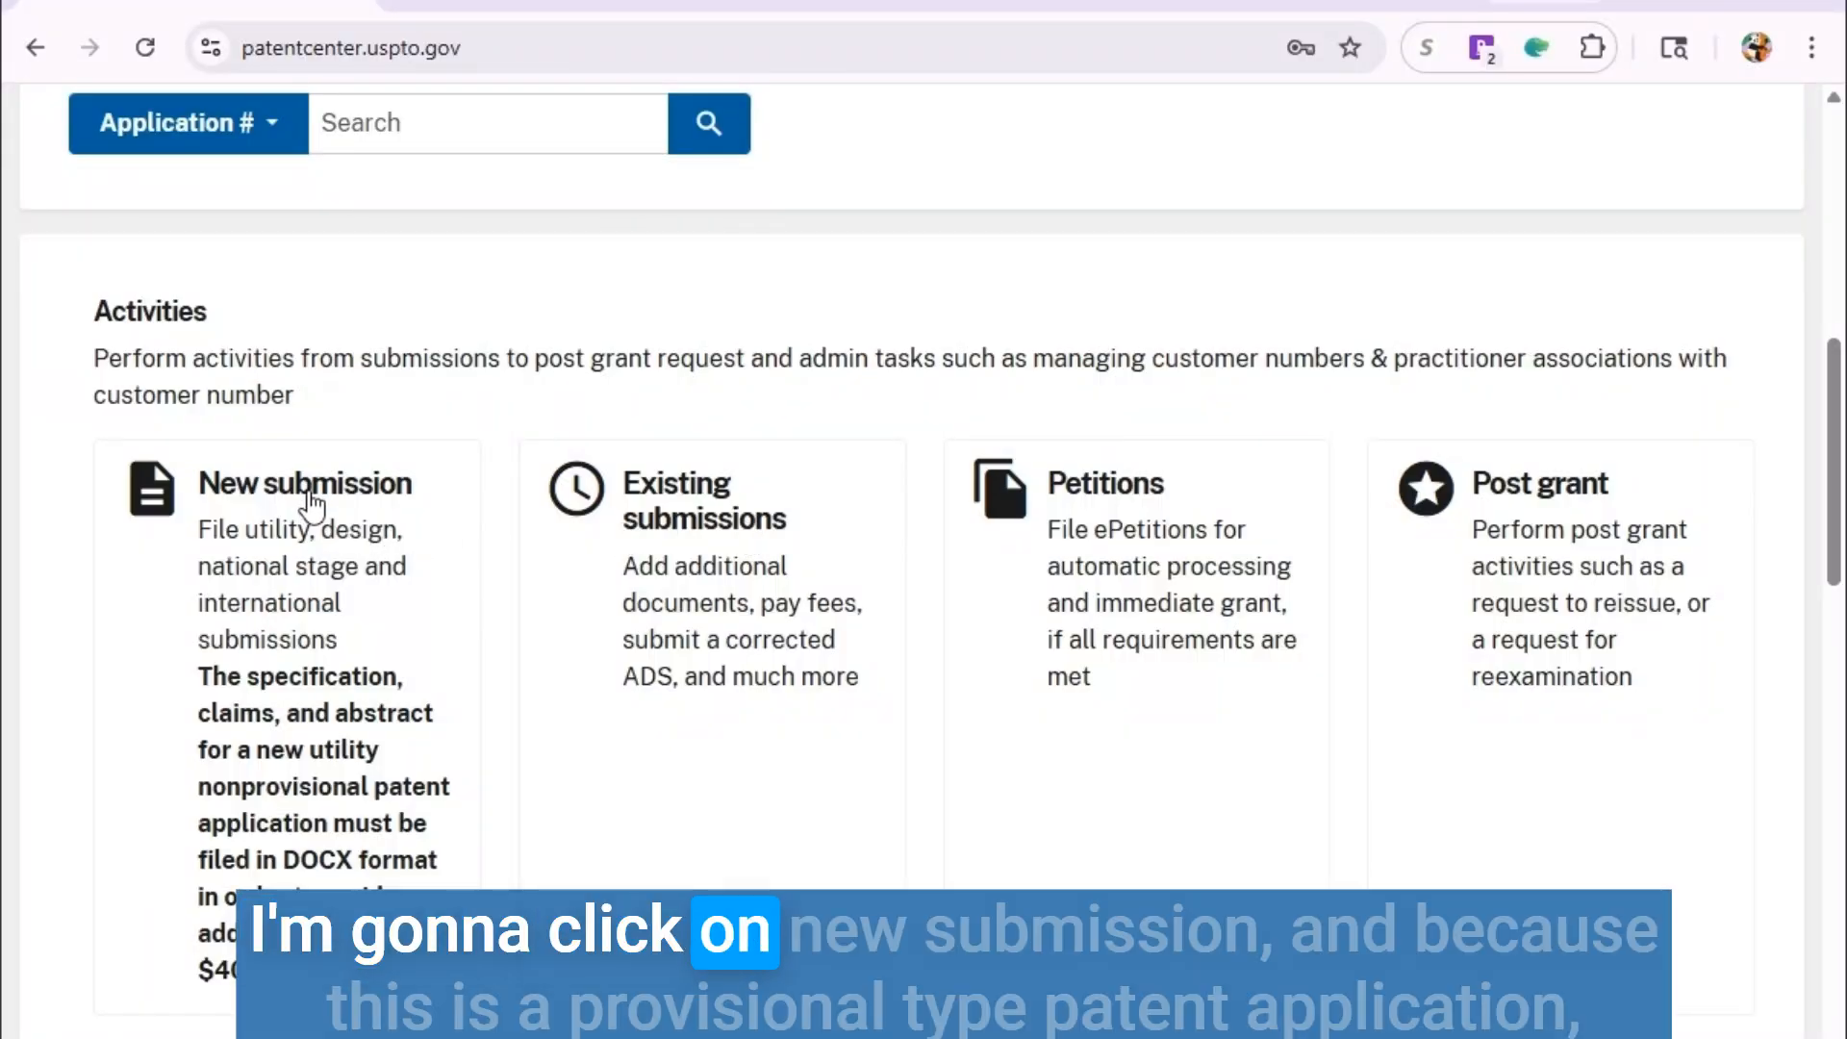
{"action": "left_click", "coordinate": [310, 490]}
{"action": "scroll", "coordinate": [909, 506], "scroll_direction": "up", "scroll_amount": 6}
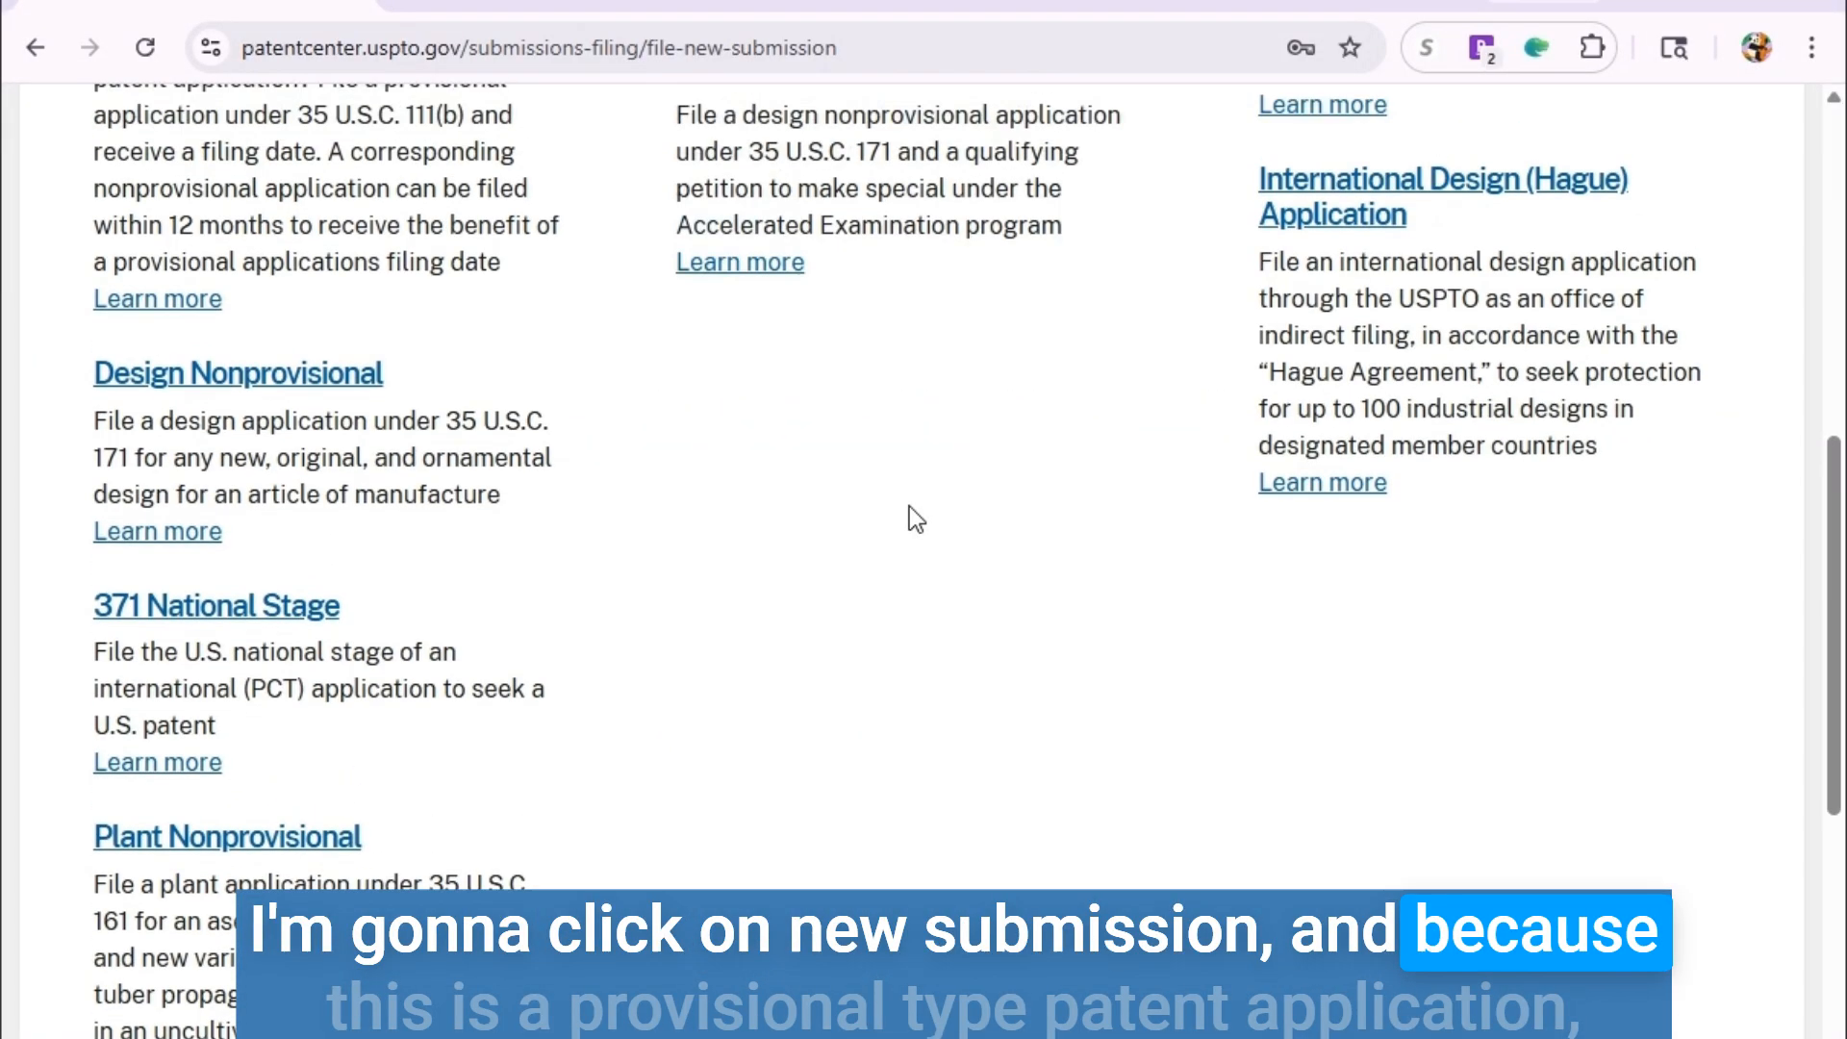
{"action": "scroll", "coordinate": [643, 527], "scroll_direction": "down", "scroll_amount": 2}
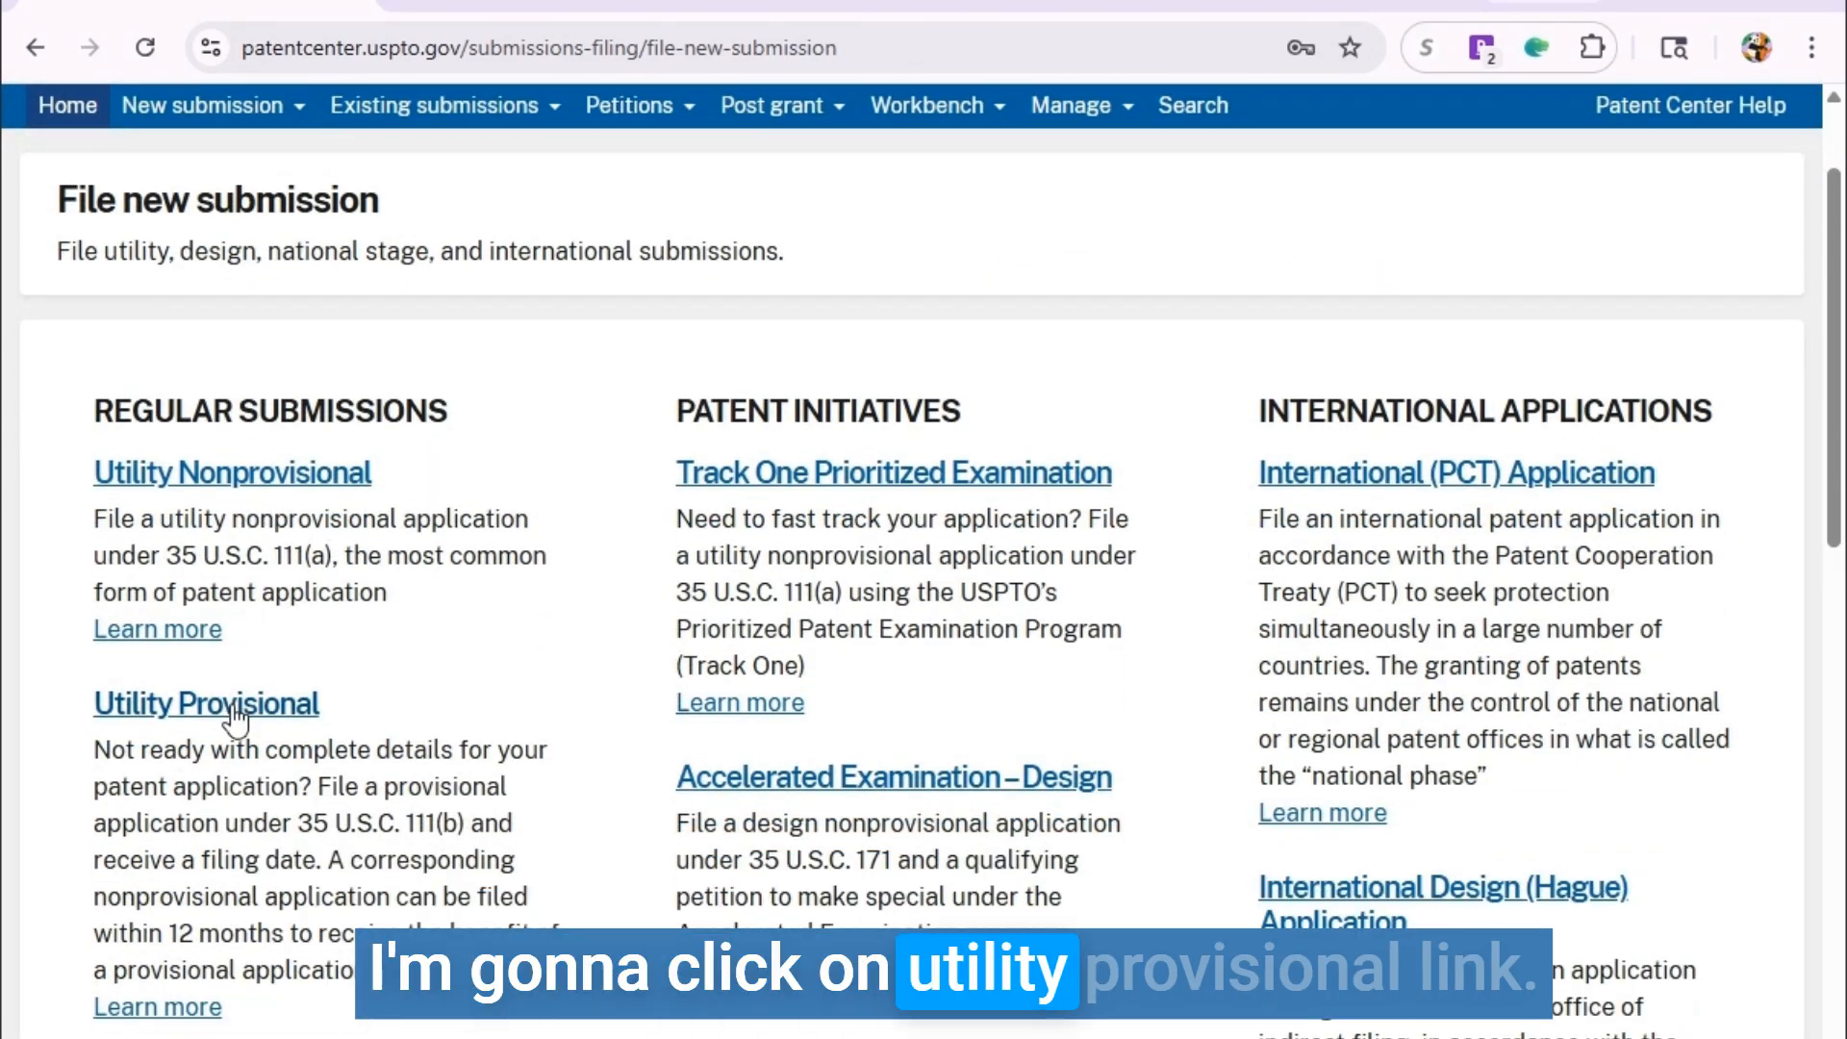
{"action": "left_click", "coordinate": [234, 712]}
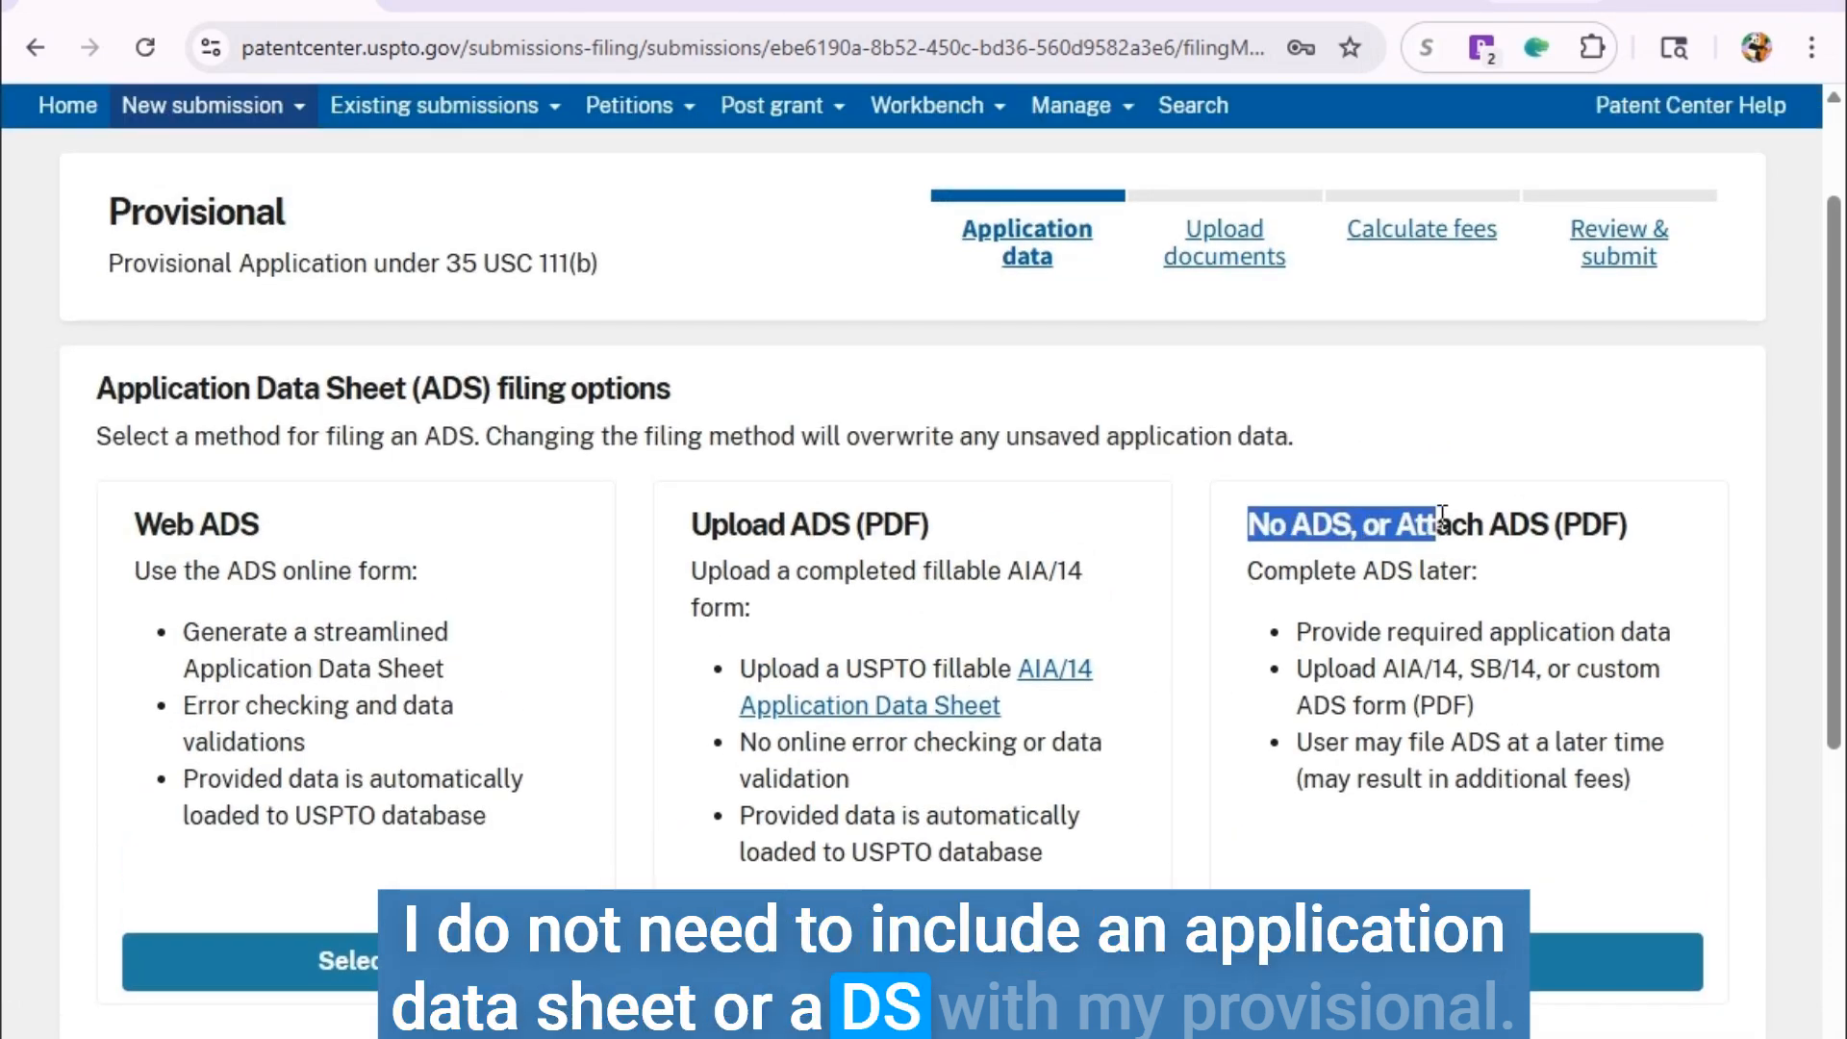
{"action": "left_click_drag", "start_coordinate": [1615, 516], "coordinate": [1641, 516]}
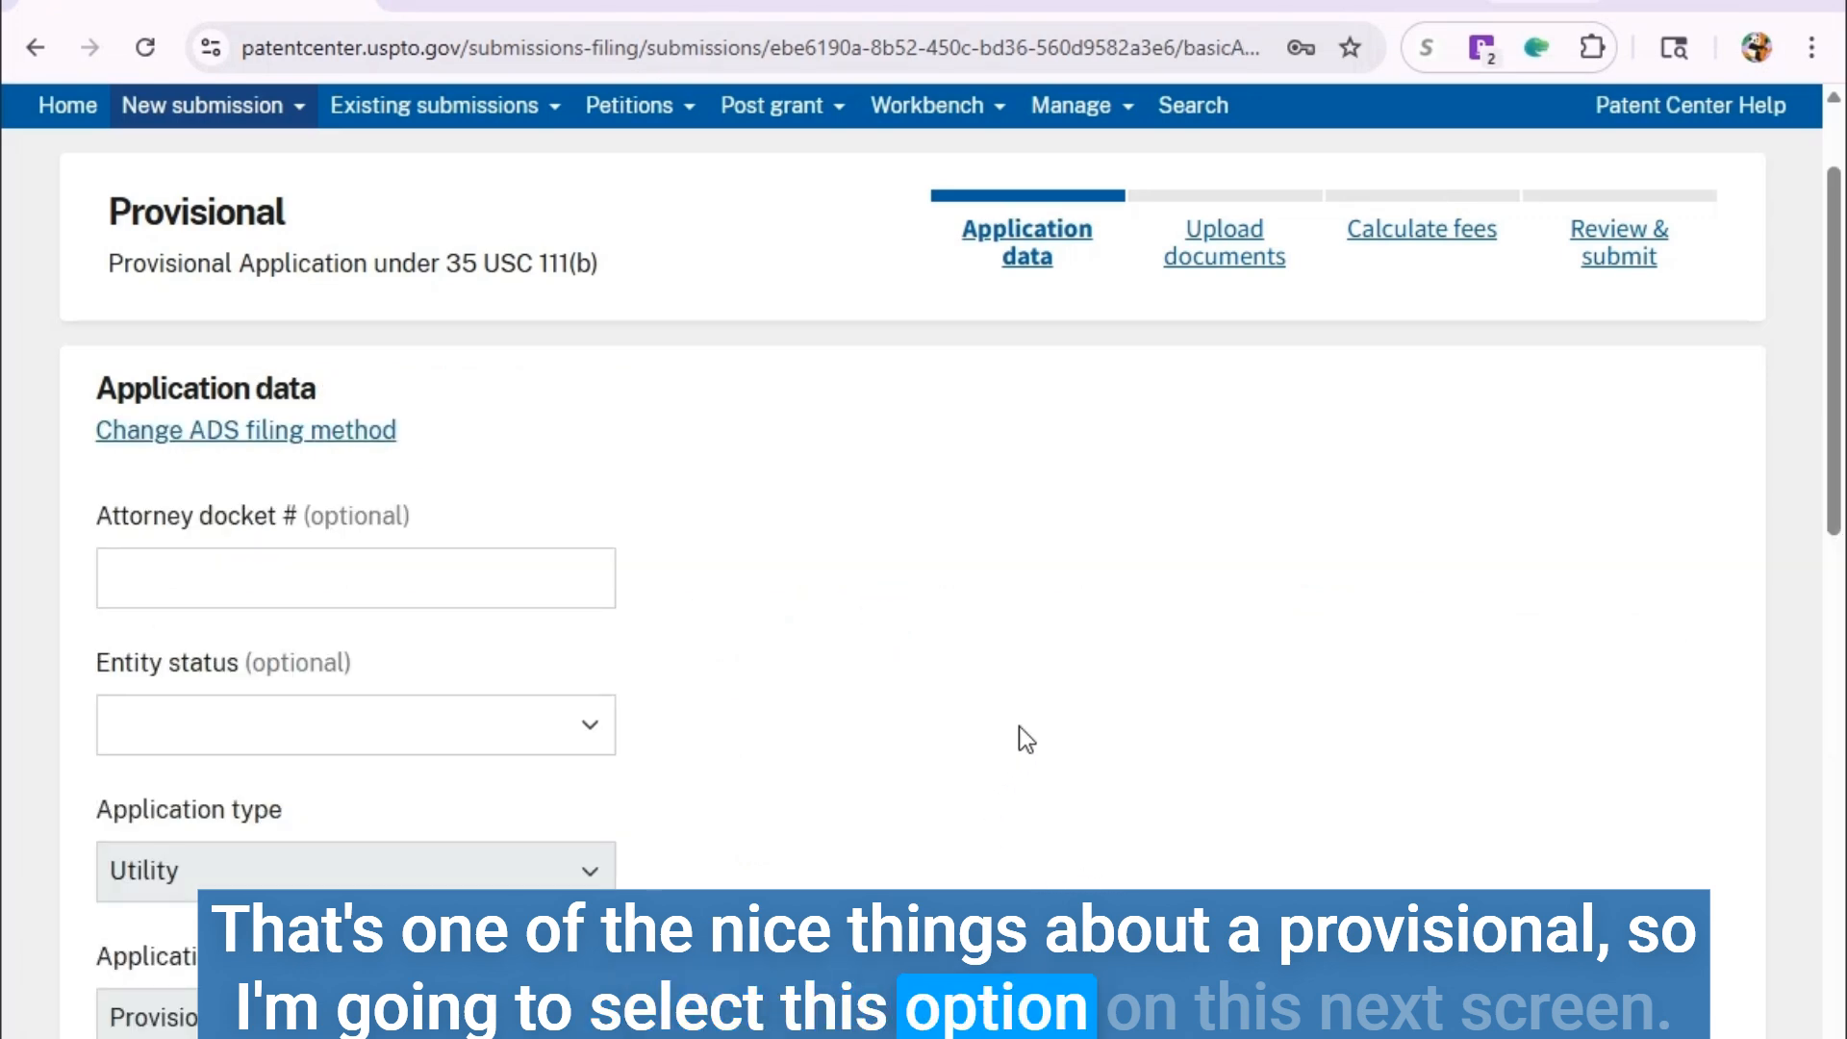
Set the Entity status dropdown to Micro.
{"action": "scroll", "coordinate": [668, 751], "scroll_direction": "down", "scroll_amount": 6}
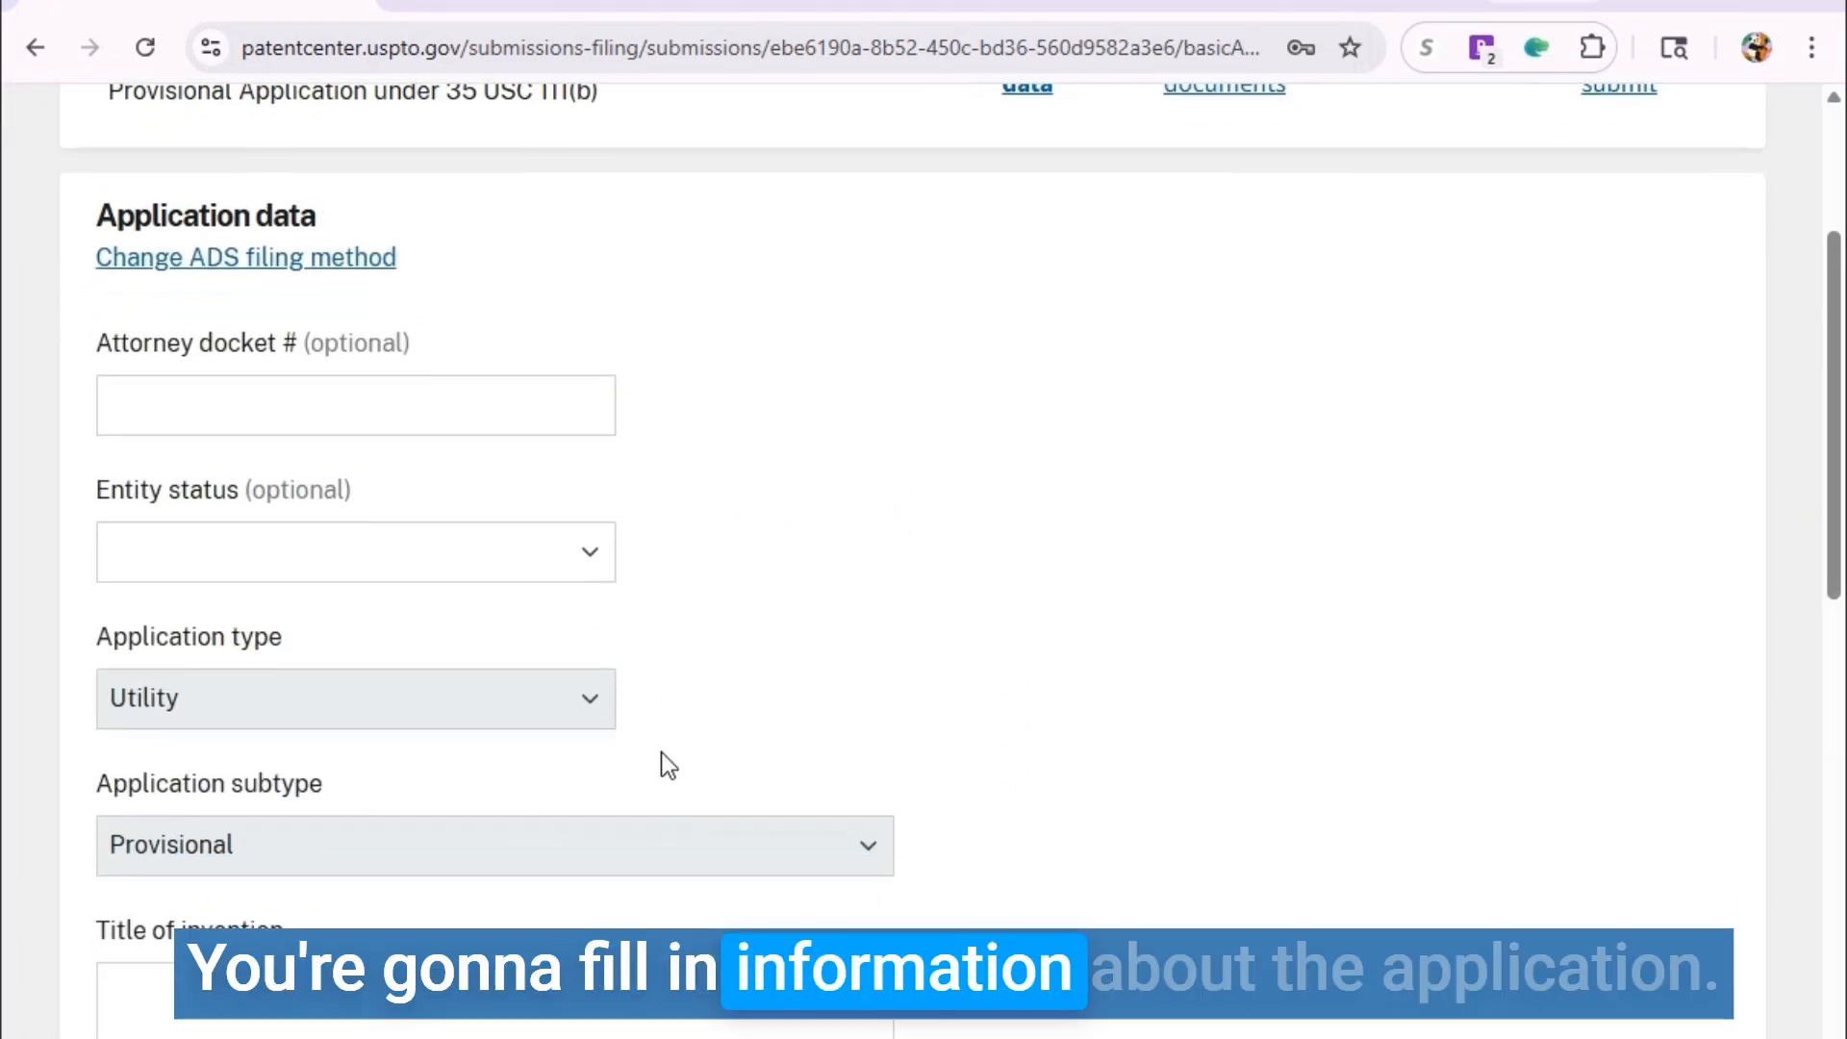
{"action": "scroll", "coordinate": [1081, 785], "scroll_direction": "up", "scroll_amount": 8}
{"action": "scroll", "coordinate": [1036, 746], "scroll_direction": "down", "scroll_amount": 3}
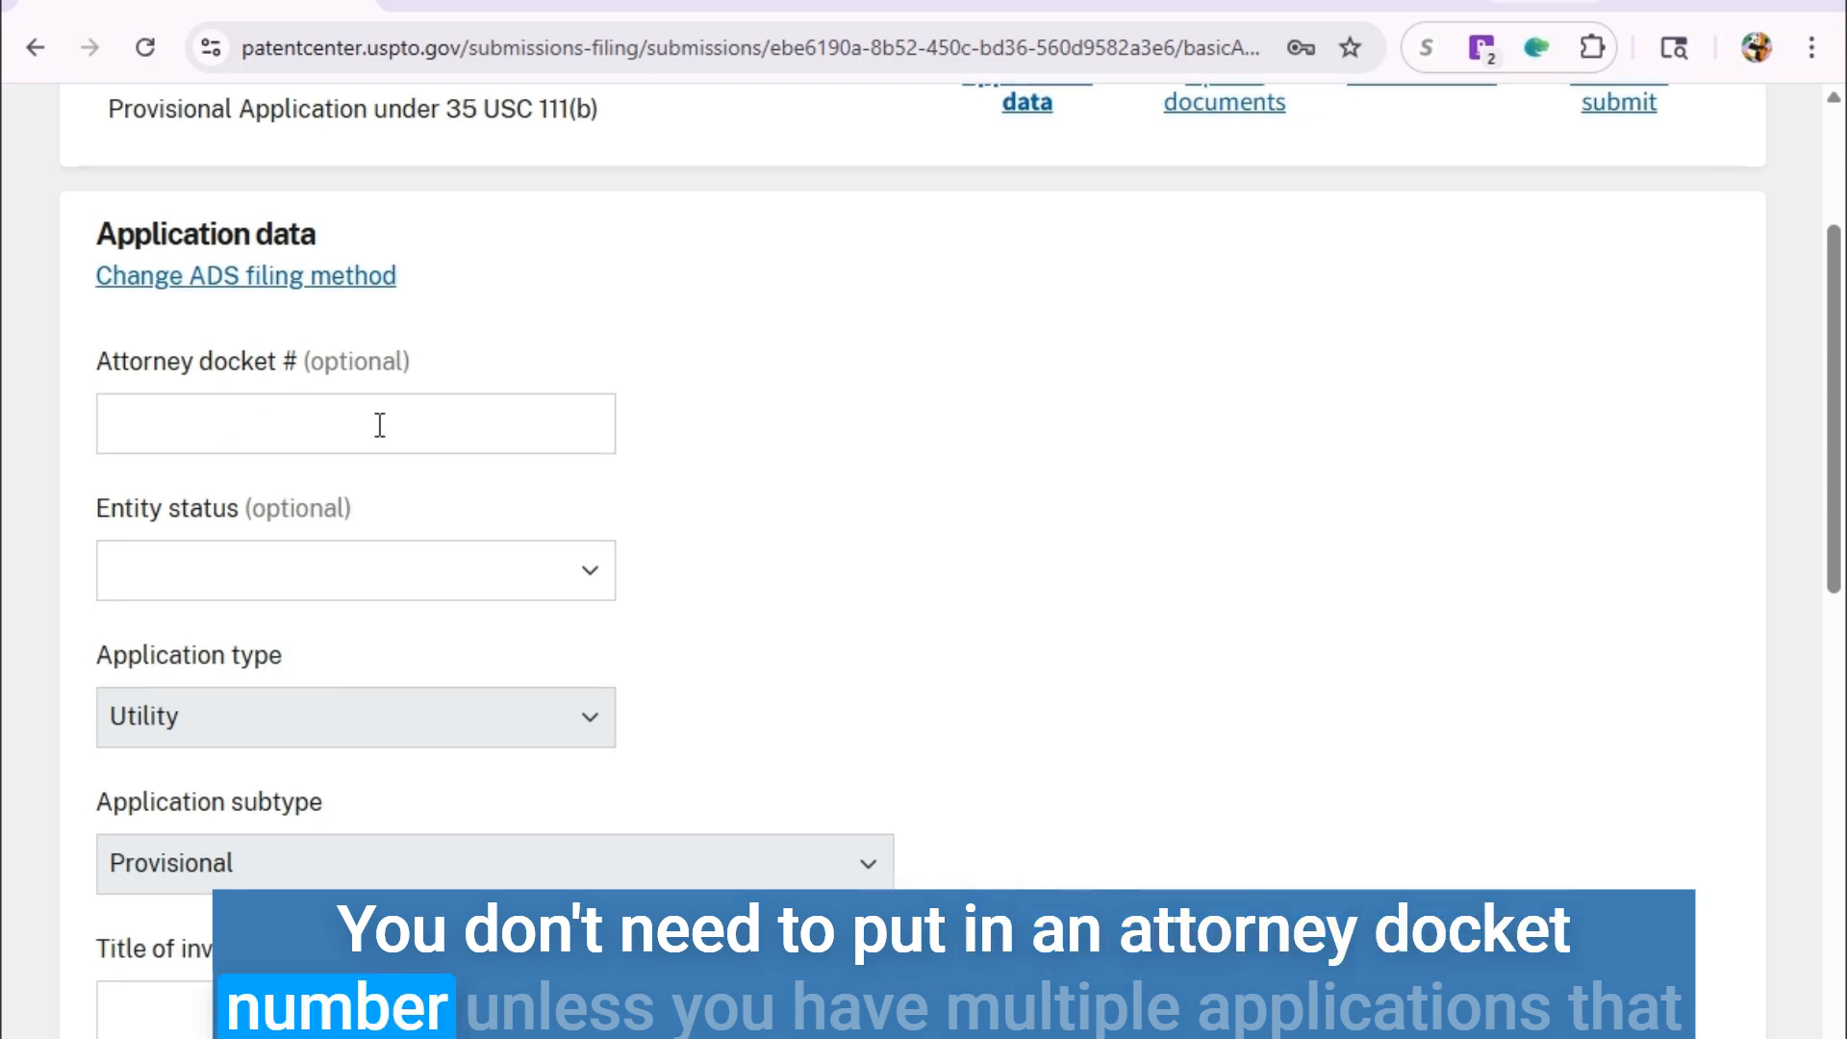
{"action": "scroll", "coordinate": [358, 349], "scroll_direction": "down", "scroll_amount": 2}
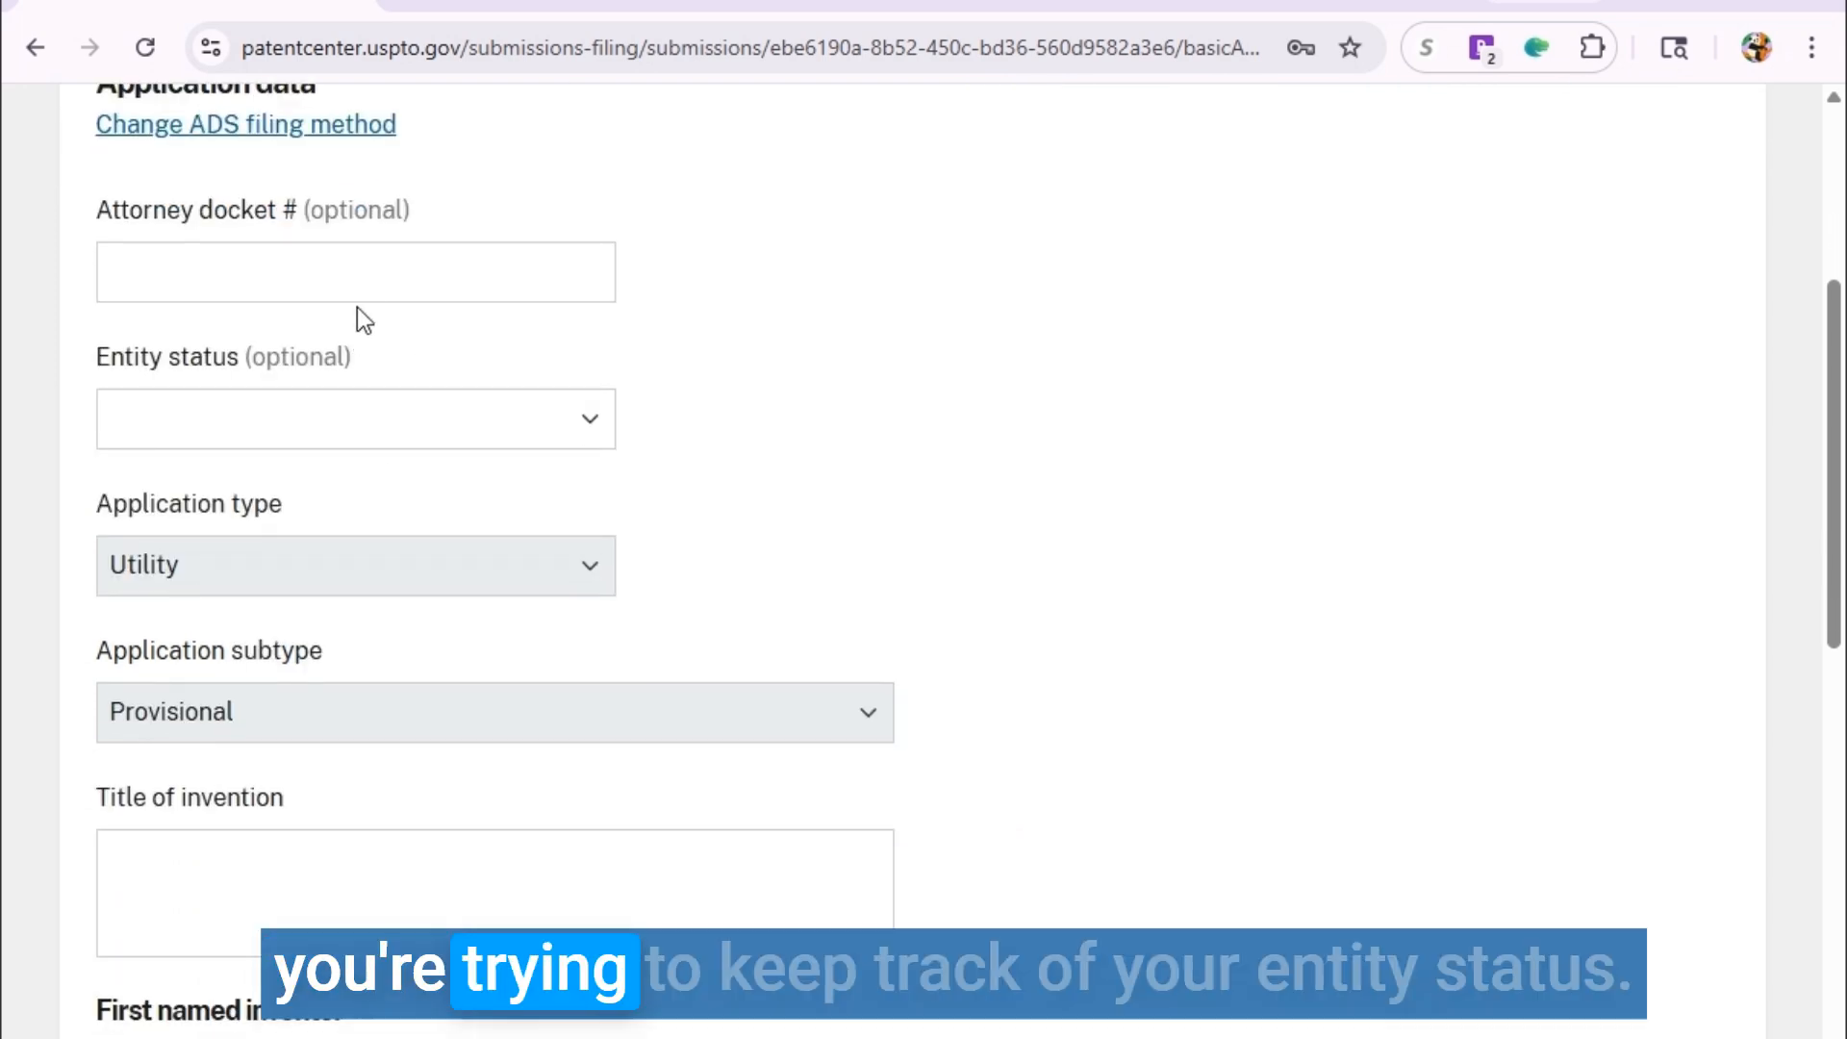
{"action": "scroll", "coordinate": [298, 270], "scroll_direction": "down", "scroll_amount": 1}
{"action": "scroll", "coordinate": [298, 273], "scroll_direction": "down", "scroll_amount": 1}
{"action": "left_click", "coordinate": [276, 276]}
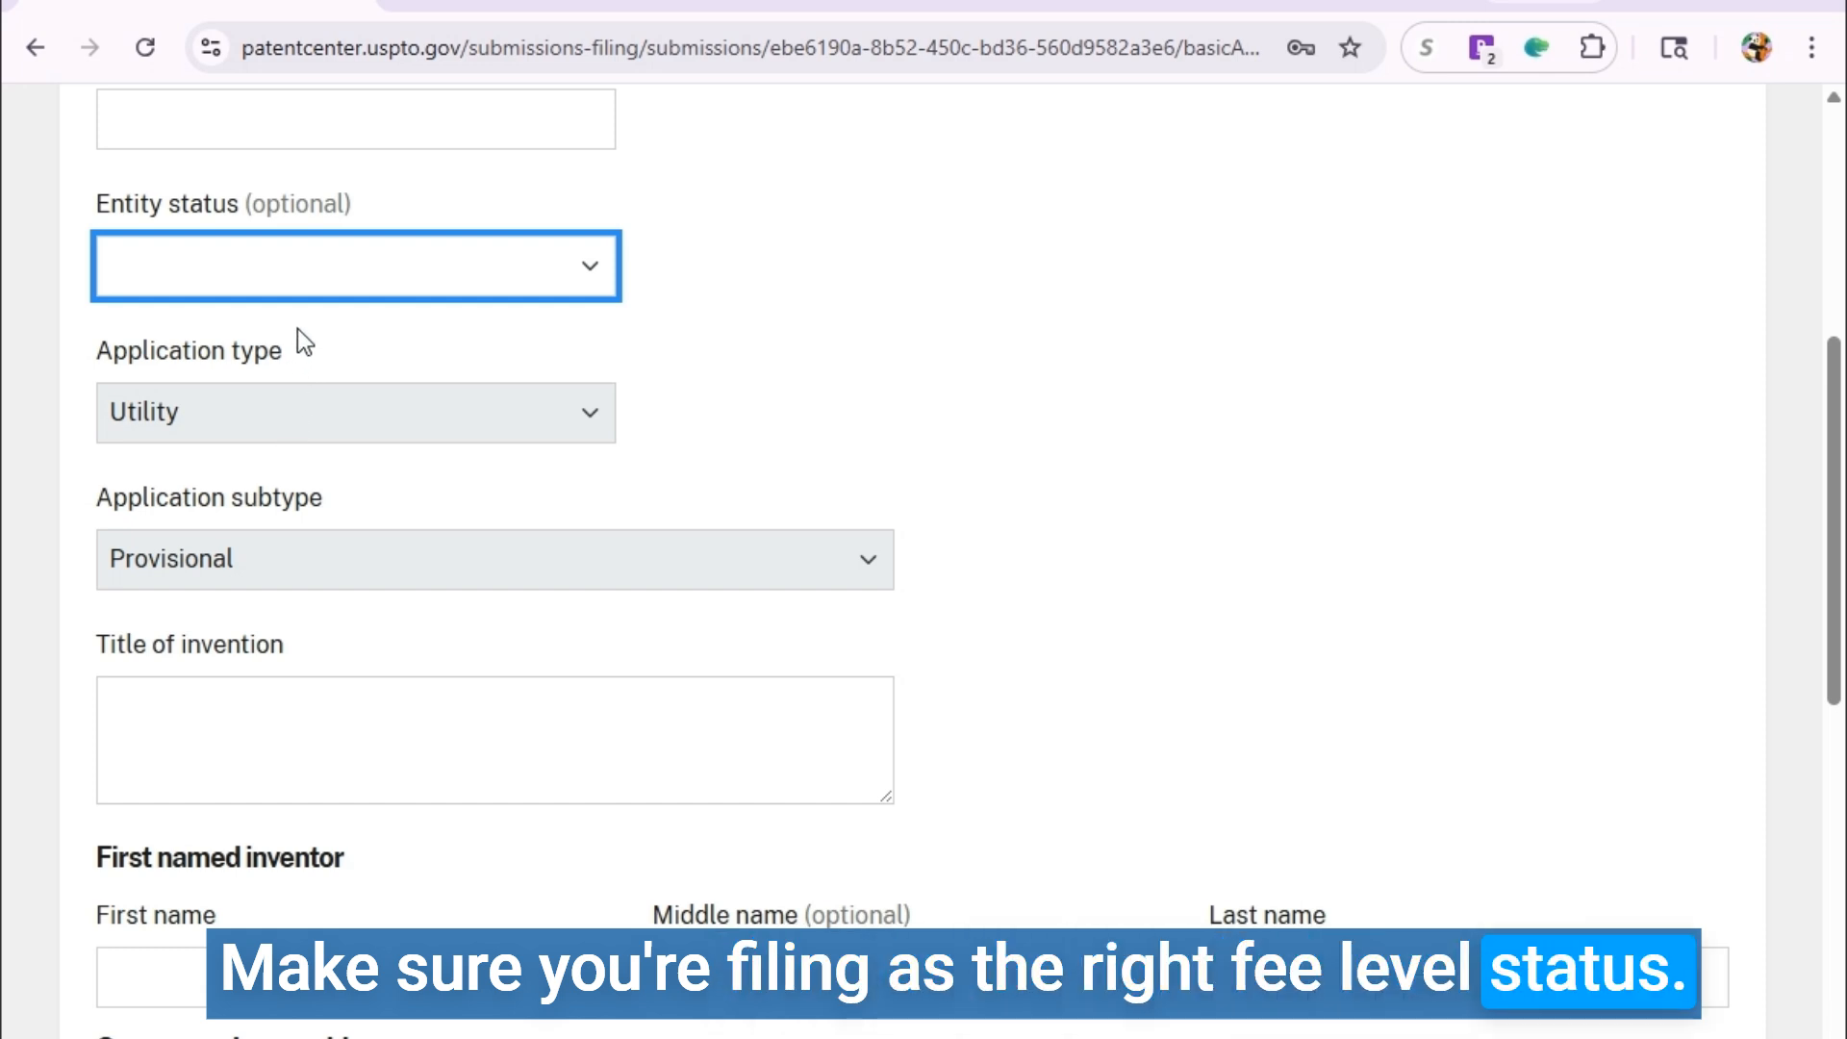
{"action": "left_click", "coordinate": [293, 379]}
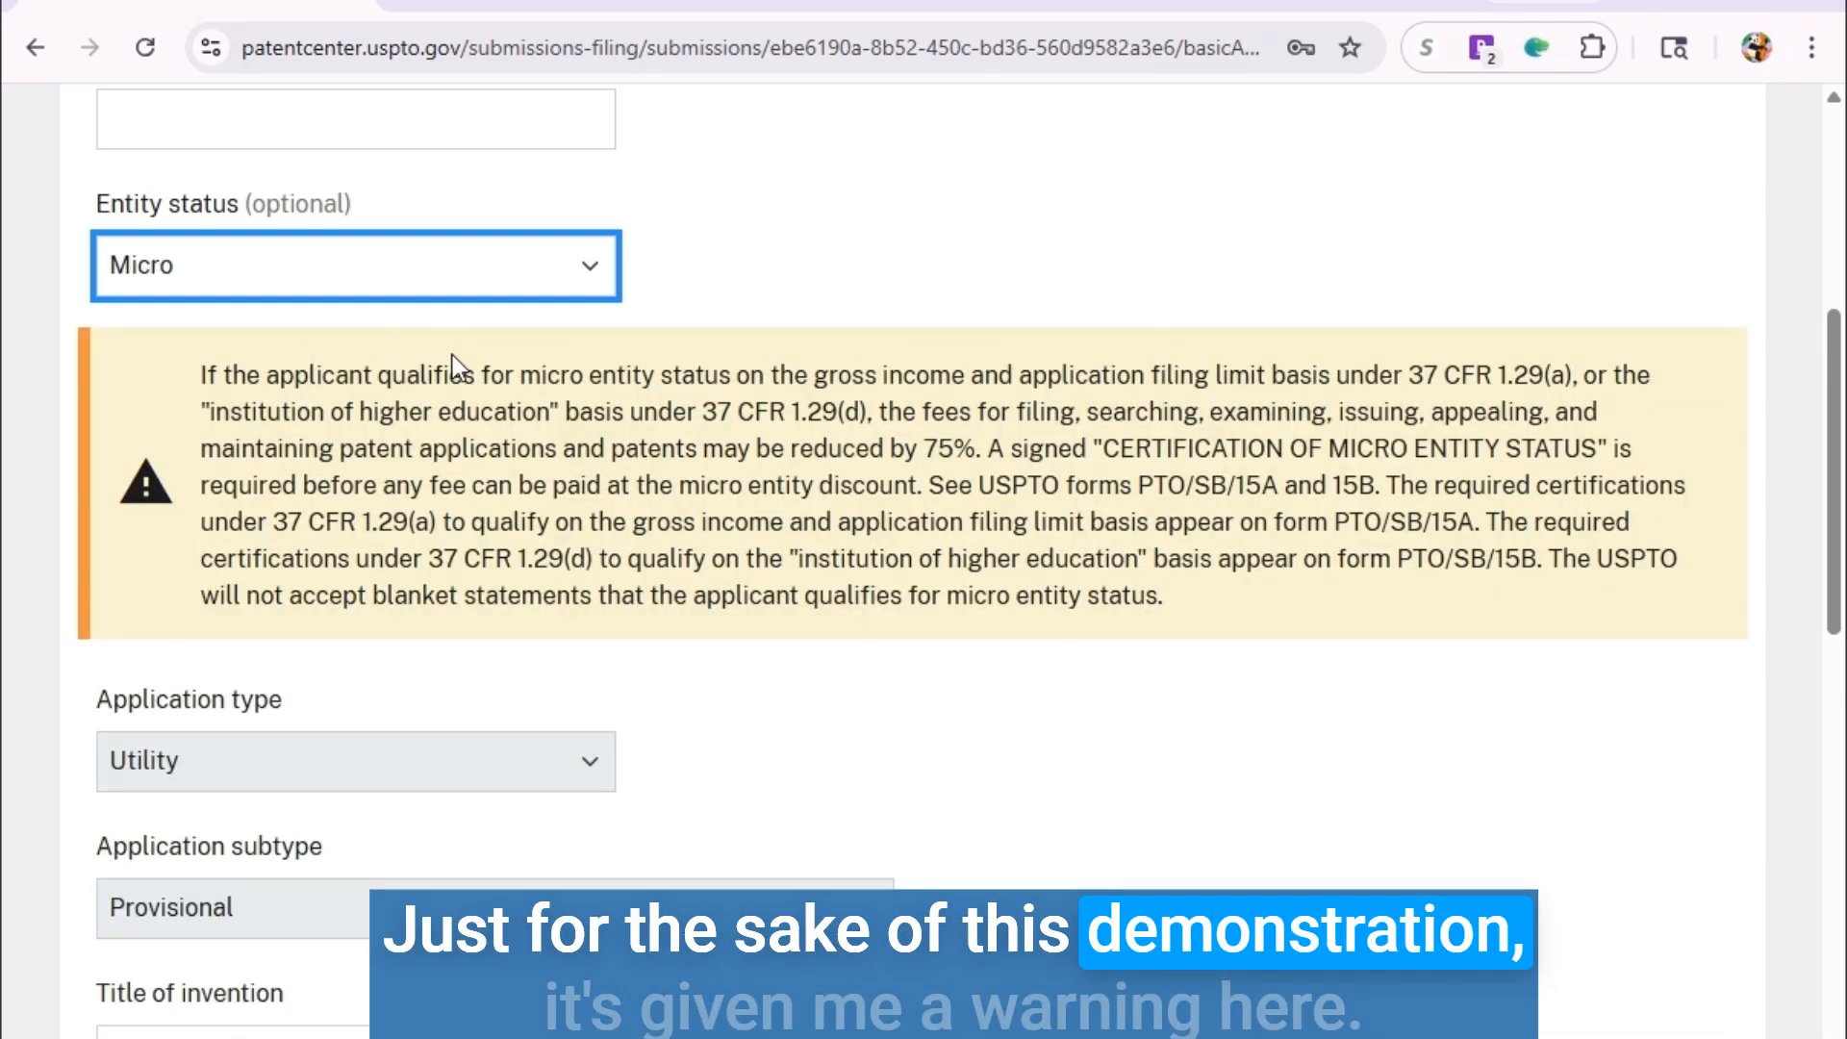
Review the micro entity certification warning and place the cursor in the Title of invention box.
{"action": "scroll", "coordinate": [281, 354], "scroll_direction": "down", "scroll_amount": 1}
{"action": "scroll", "coordinate": [281, 355], "scroll_direction": "down", "scroll_amount": 1}
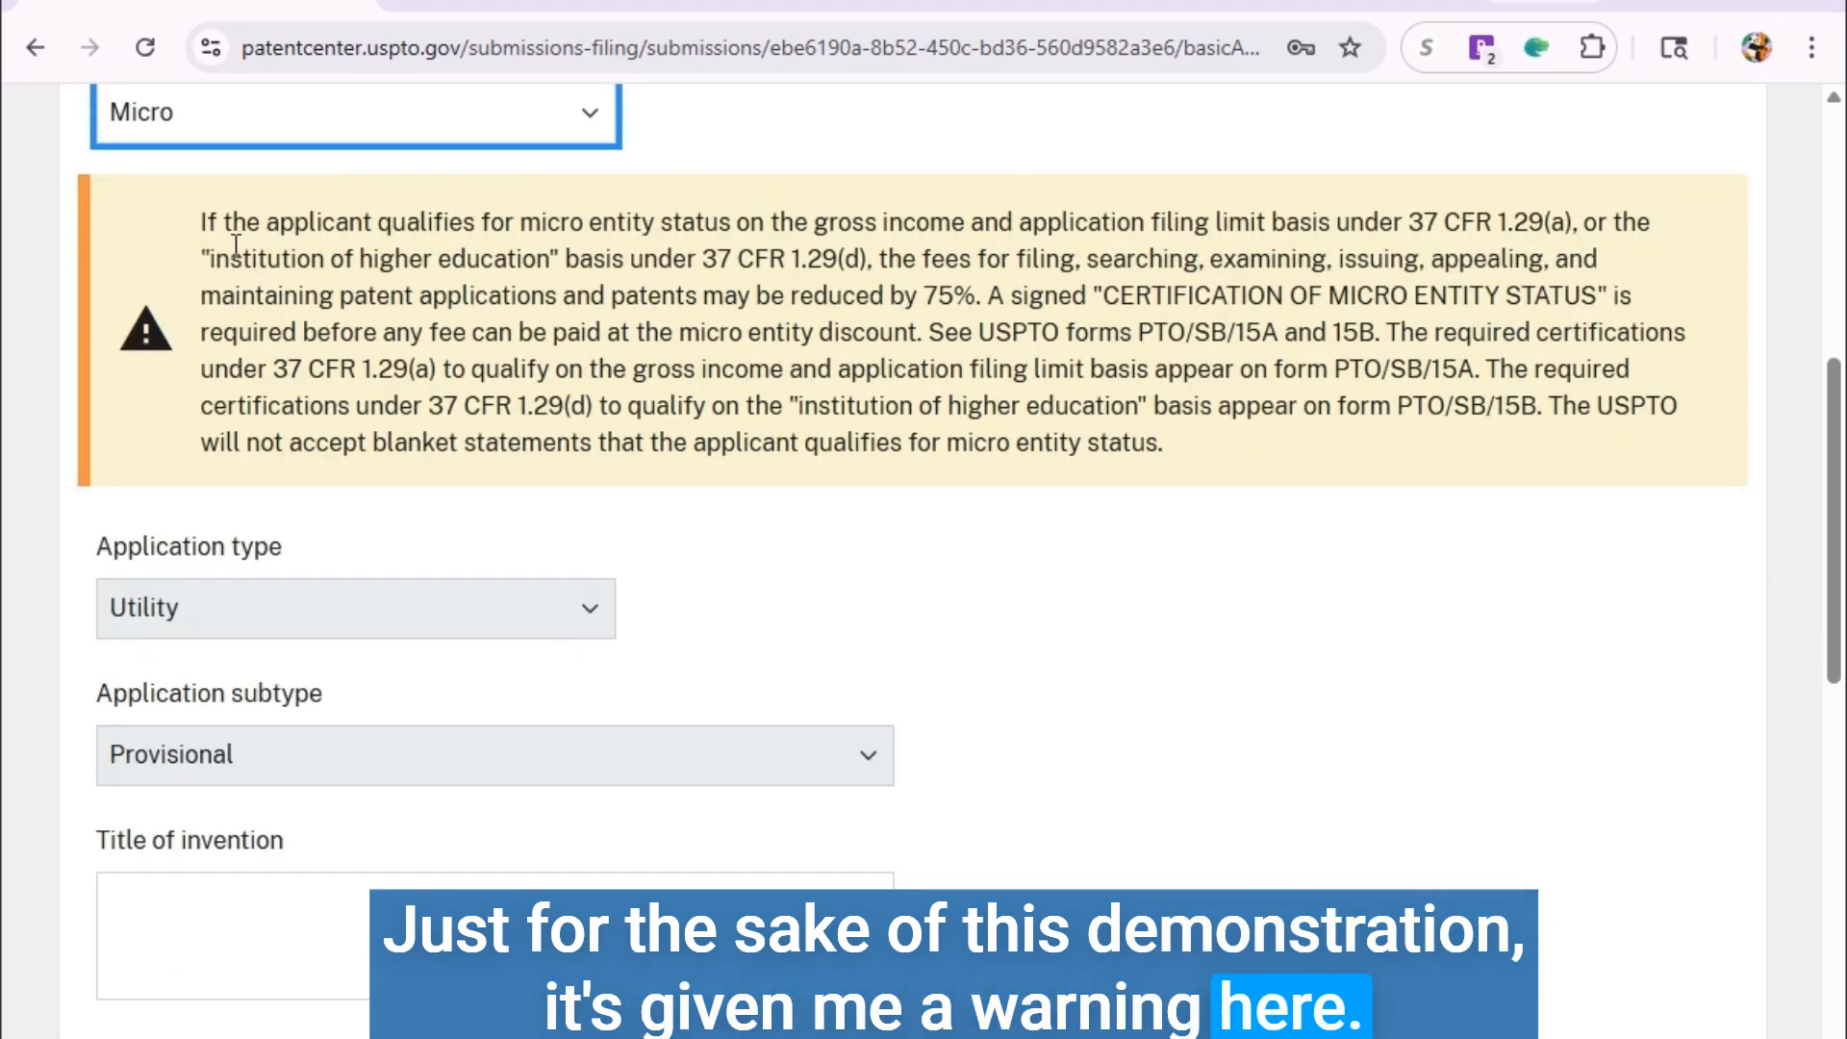
{"action": "left_click_drag", "start_coordinate": [242, 258], "coordinate": [1159, 387]}
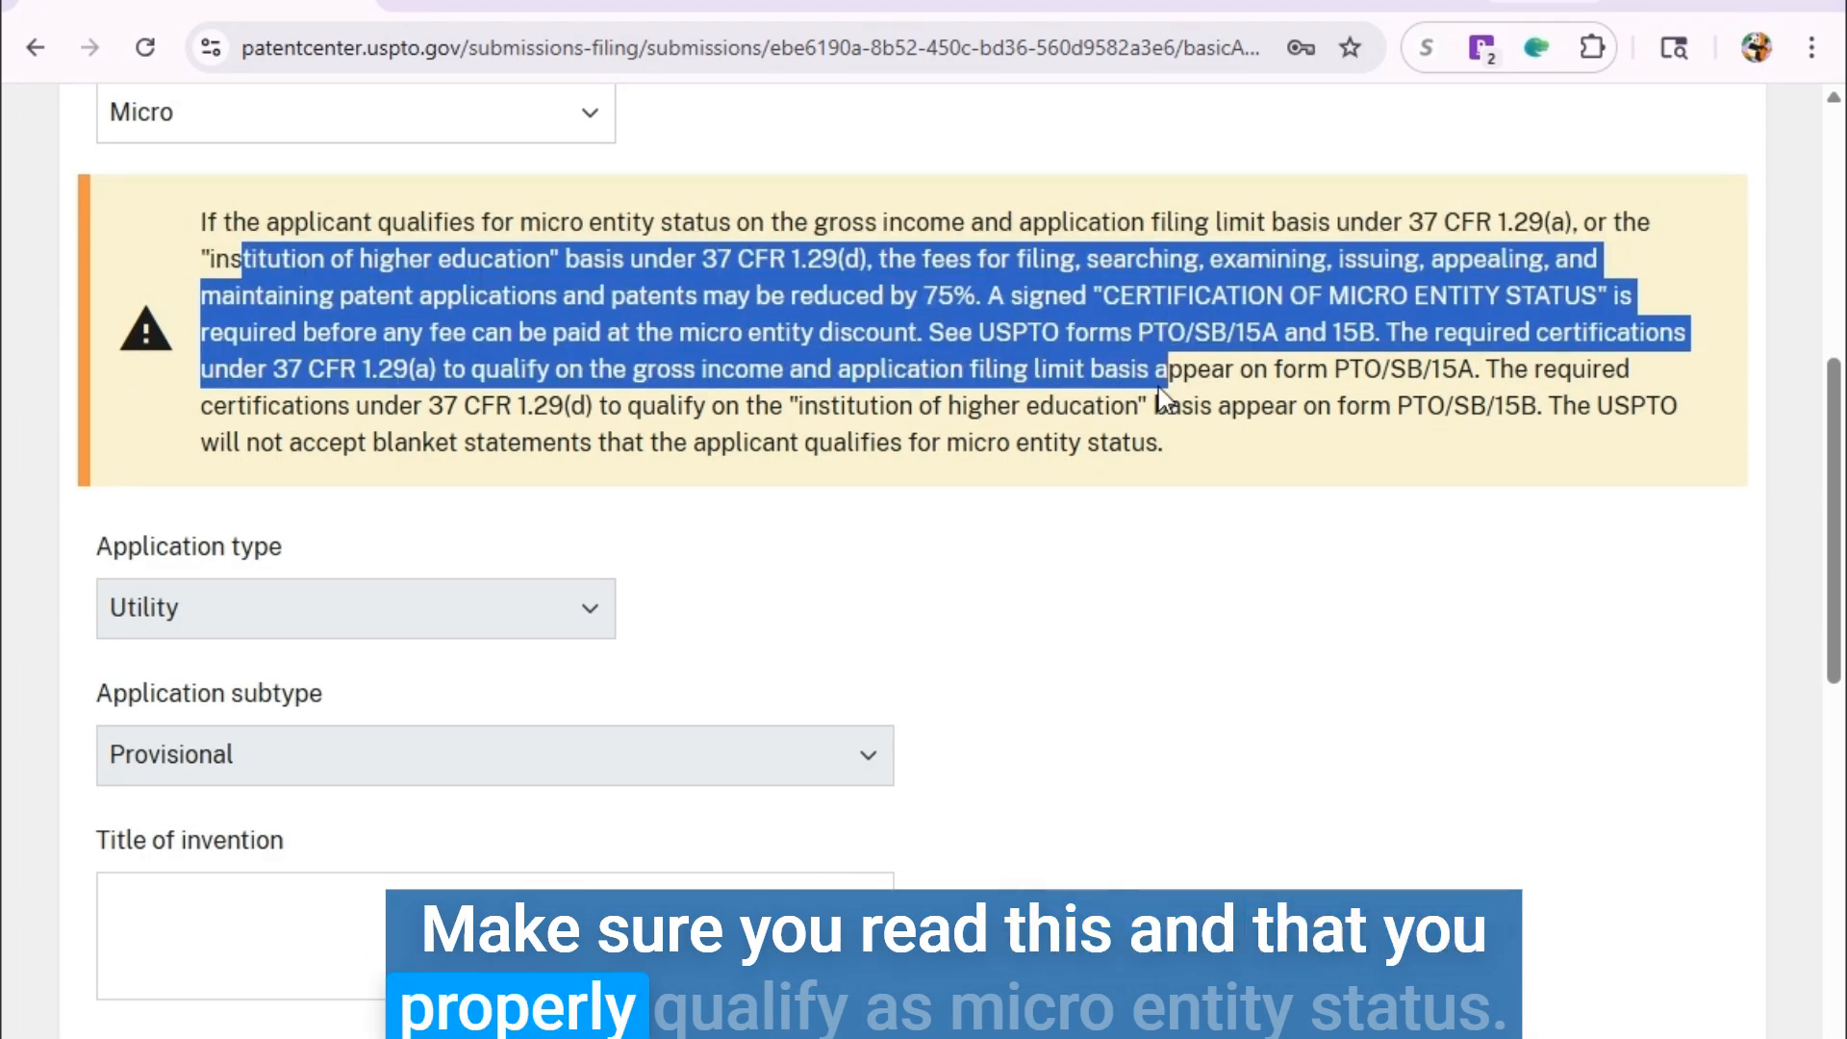
{"action": "left_click", "coordinate": [1156, 385]}
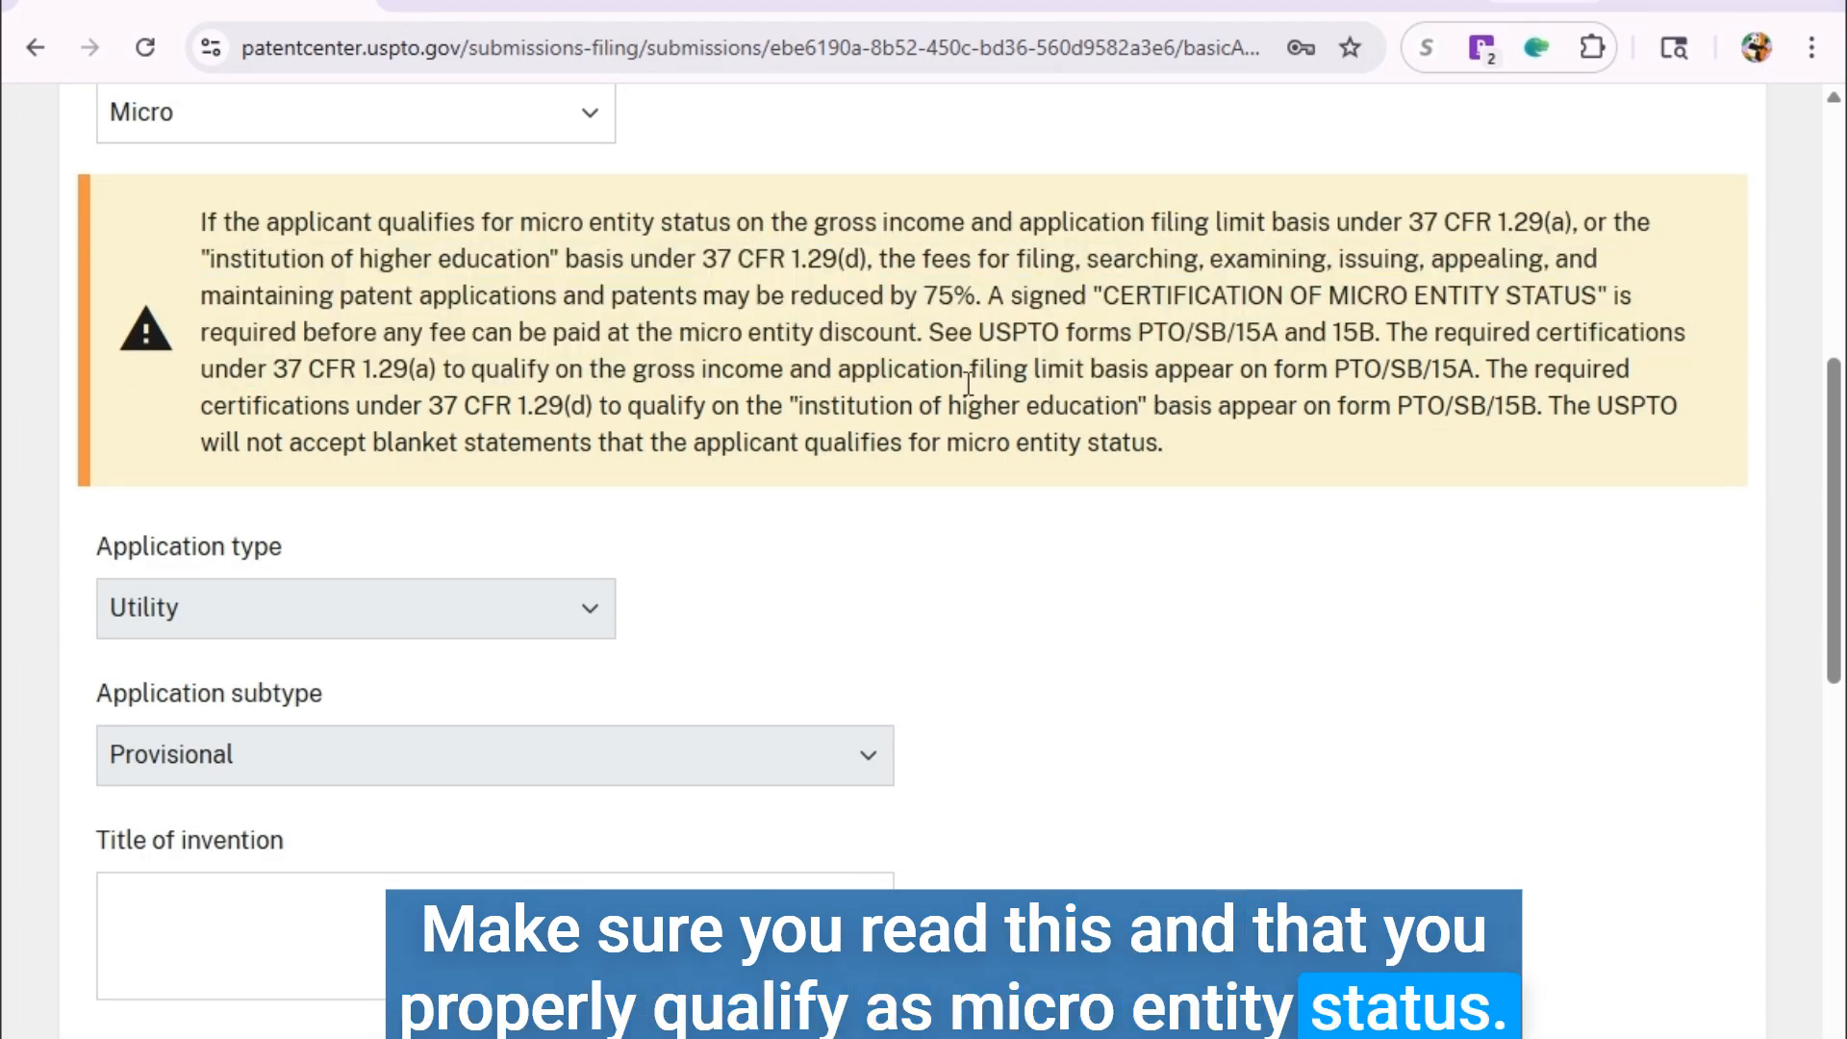
{"action": "scroll", "coordinate": [880, 446], "scroll_direction": "down", "scroll_amount": 1}
{"action": "scroll", "coordinate": [879, 446], "scroll_direction": "down", "scroll_amount": 5}
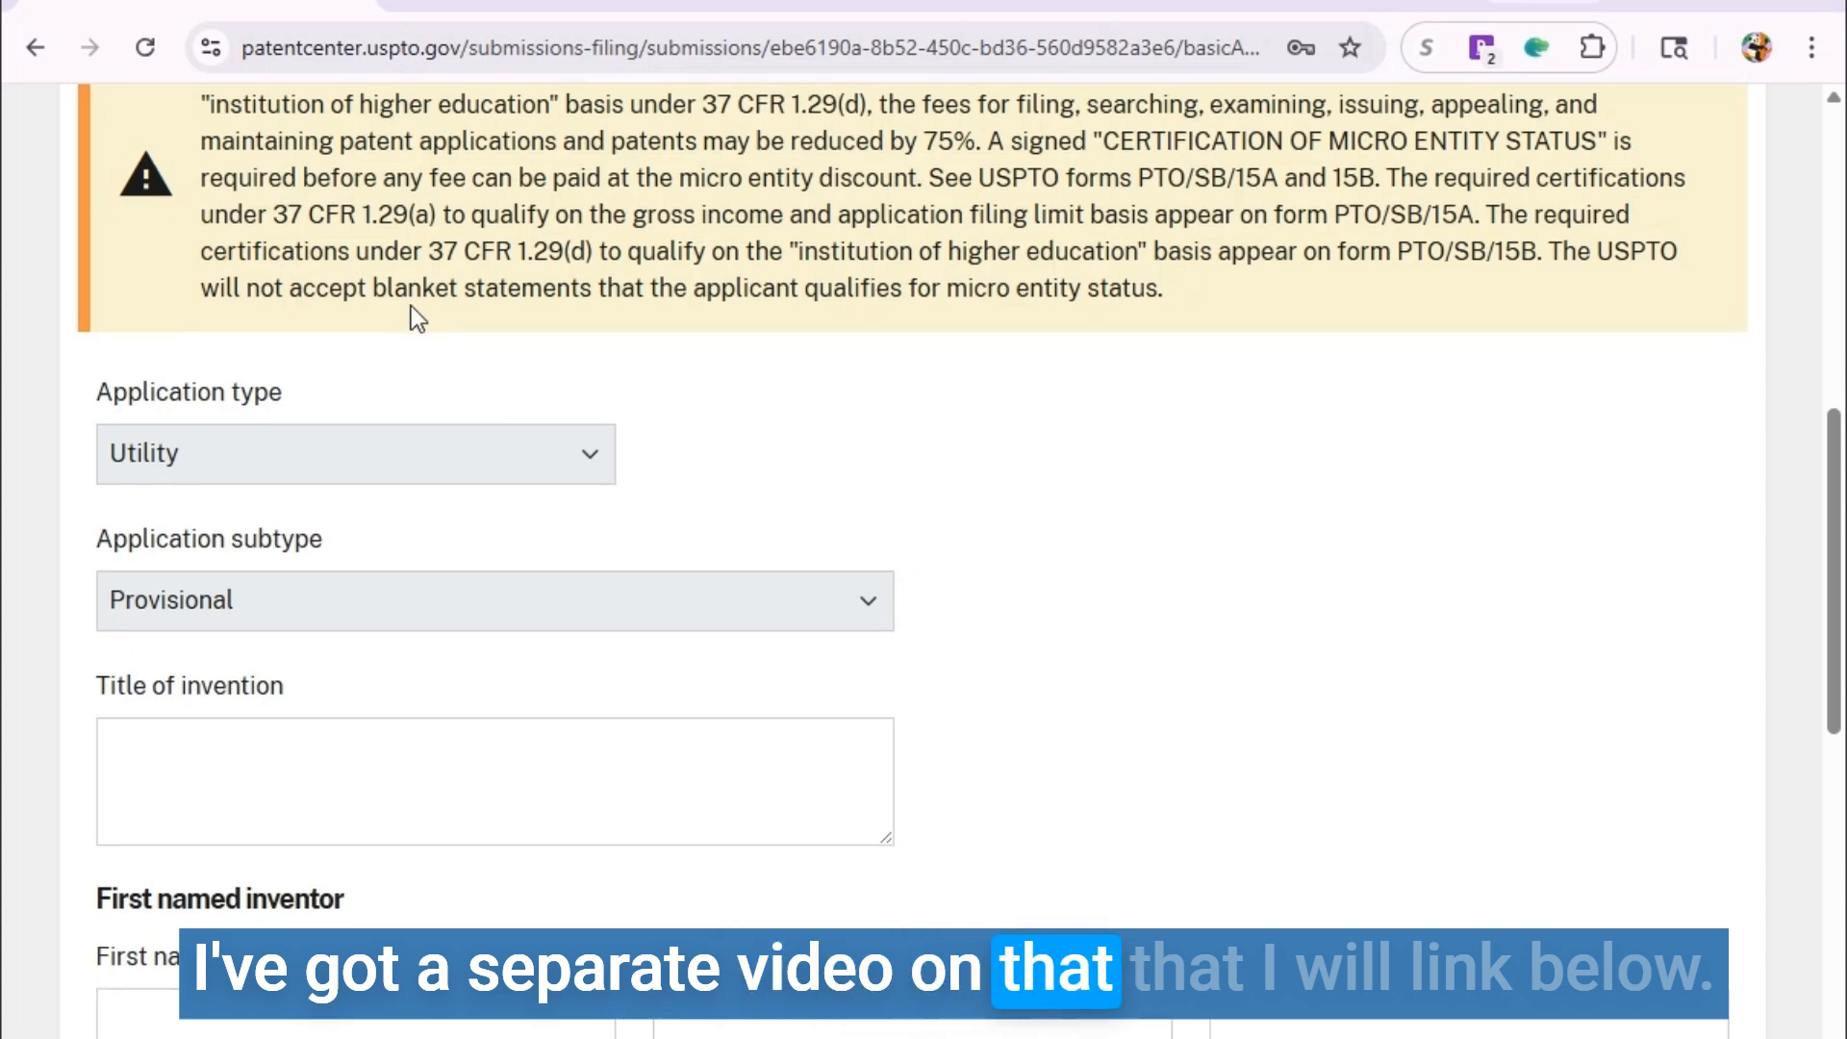
{"action": "left_click", "coordinate": [453, 301]}
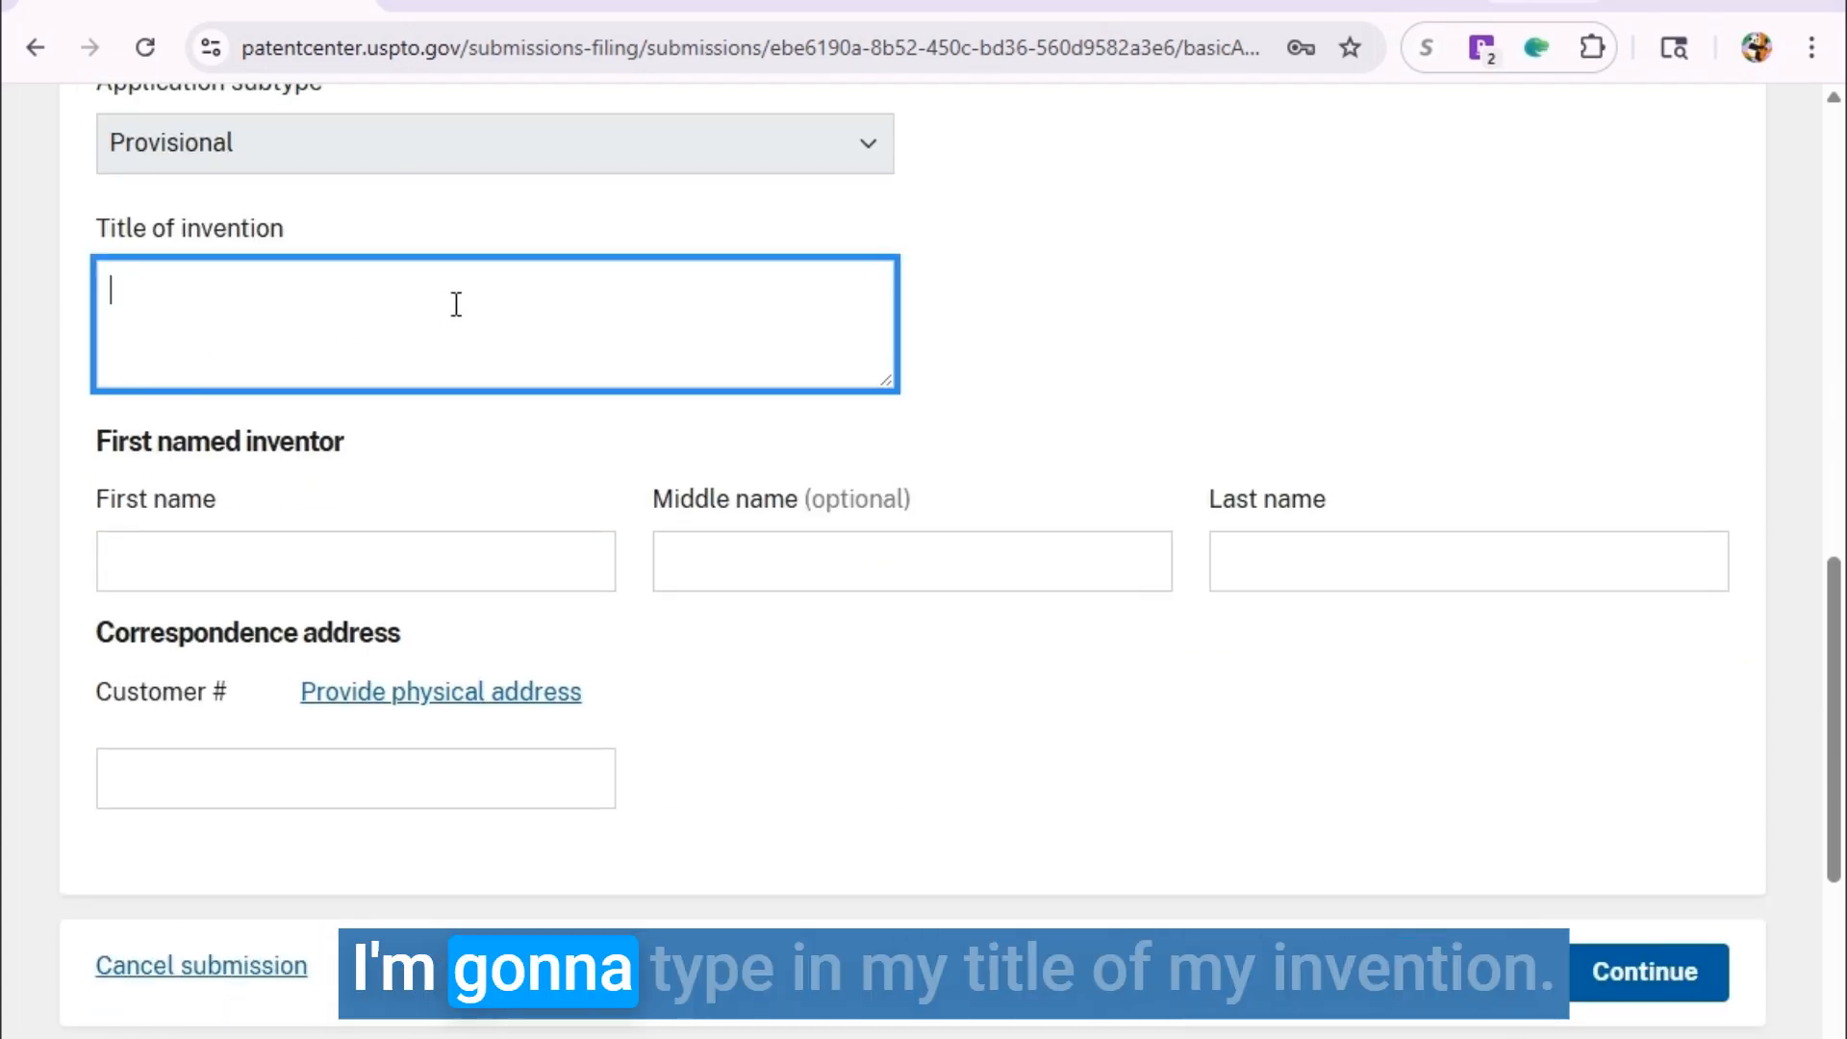
Enter 'TEST TITLE' as the invention title and the first inventor's first, middle and last name.
{"action": "type", "text": "TE"}
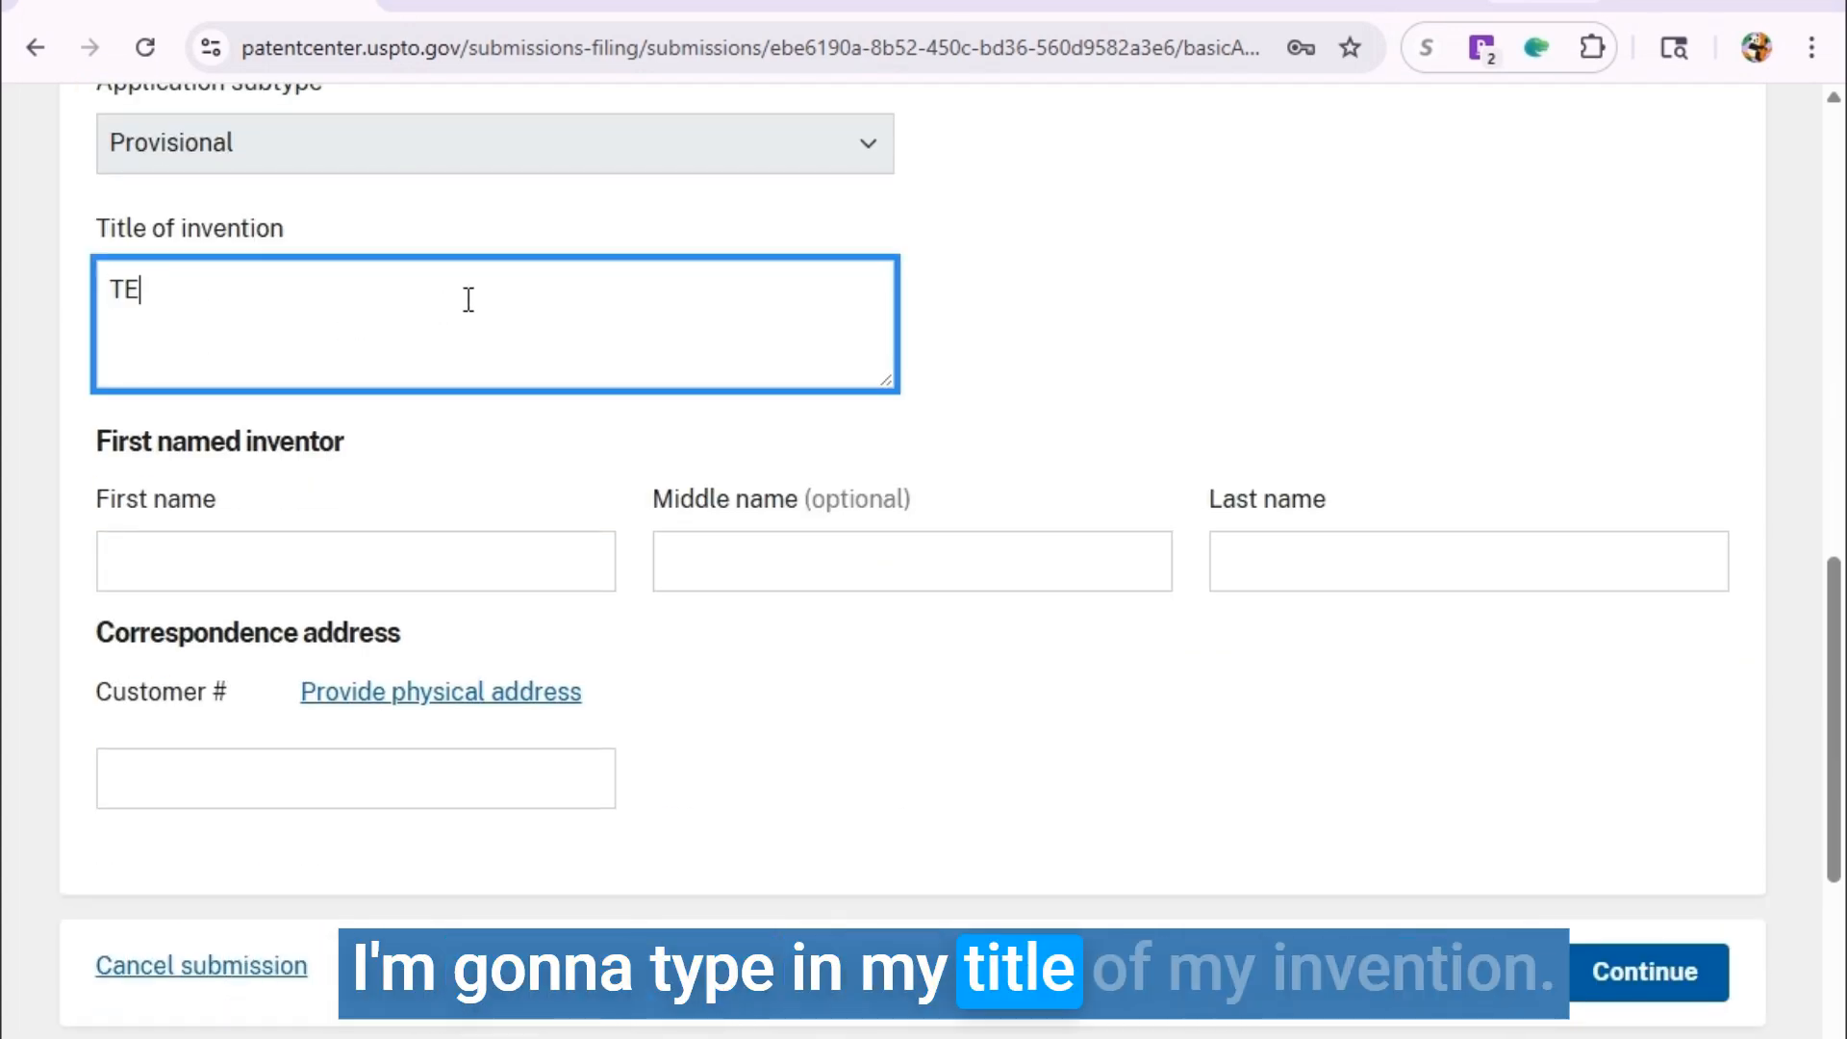
{"action": "type", "text": "ST TITLE"}
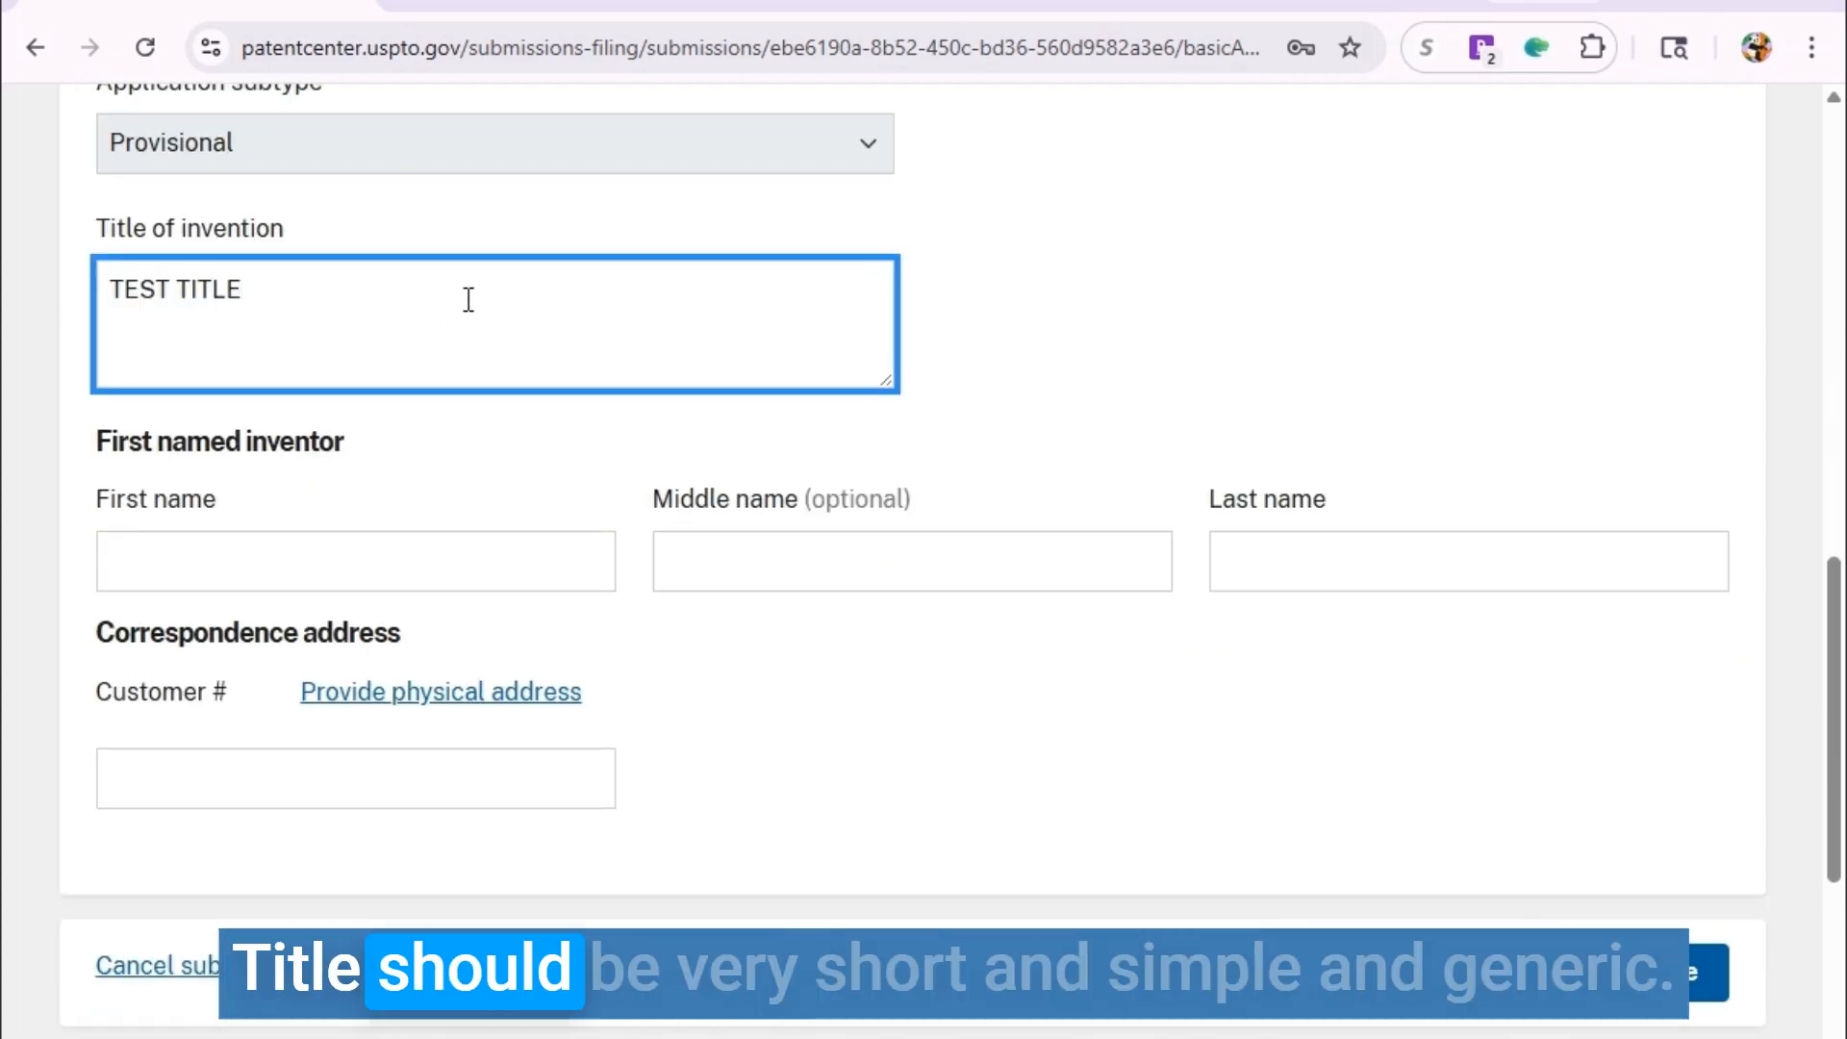
{"action": "scroll", "coordinate": [1116, 370], "scroll_direction": "down", "scroll_amount": 2}
{"action": "scroll", "coordinate": [1058, 385], "scroll_direction": "up", "scroll_amount": 2}
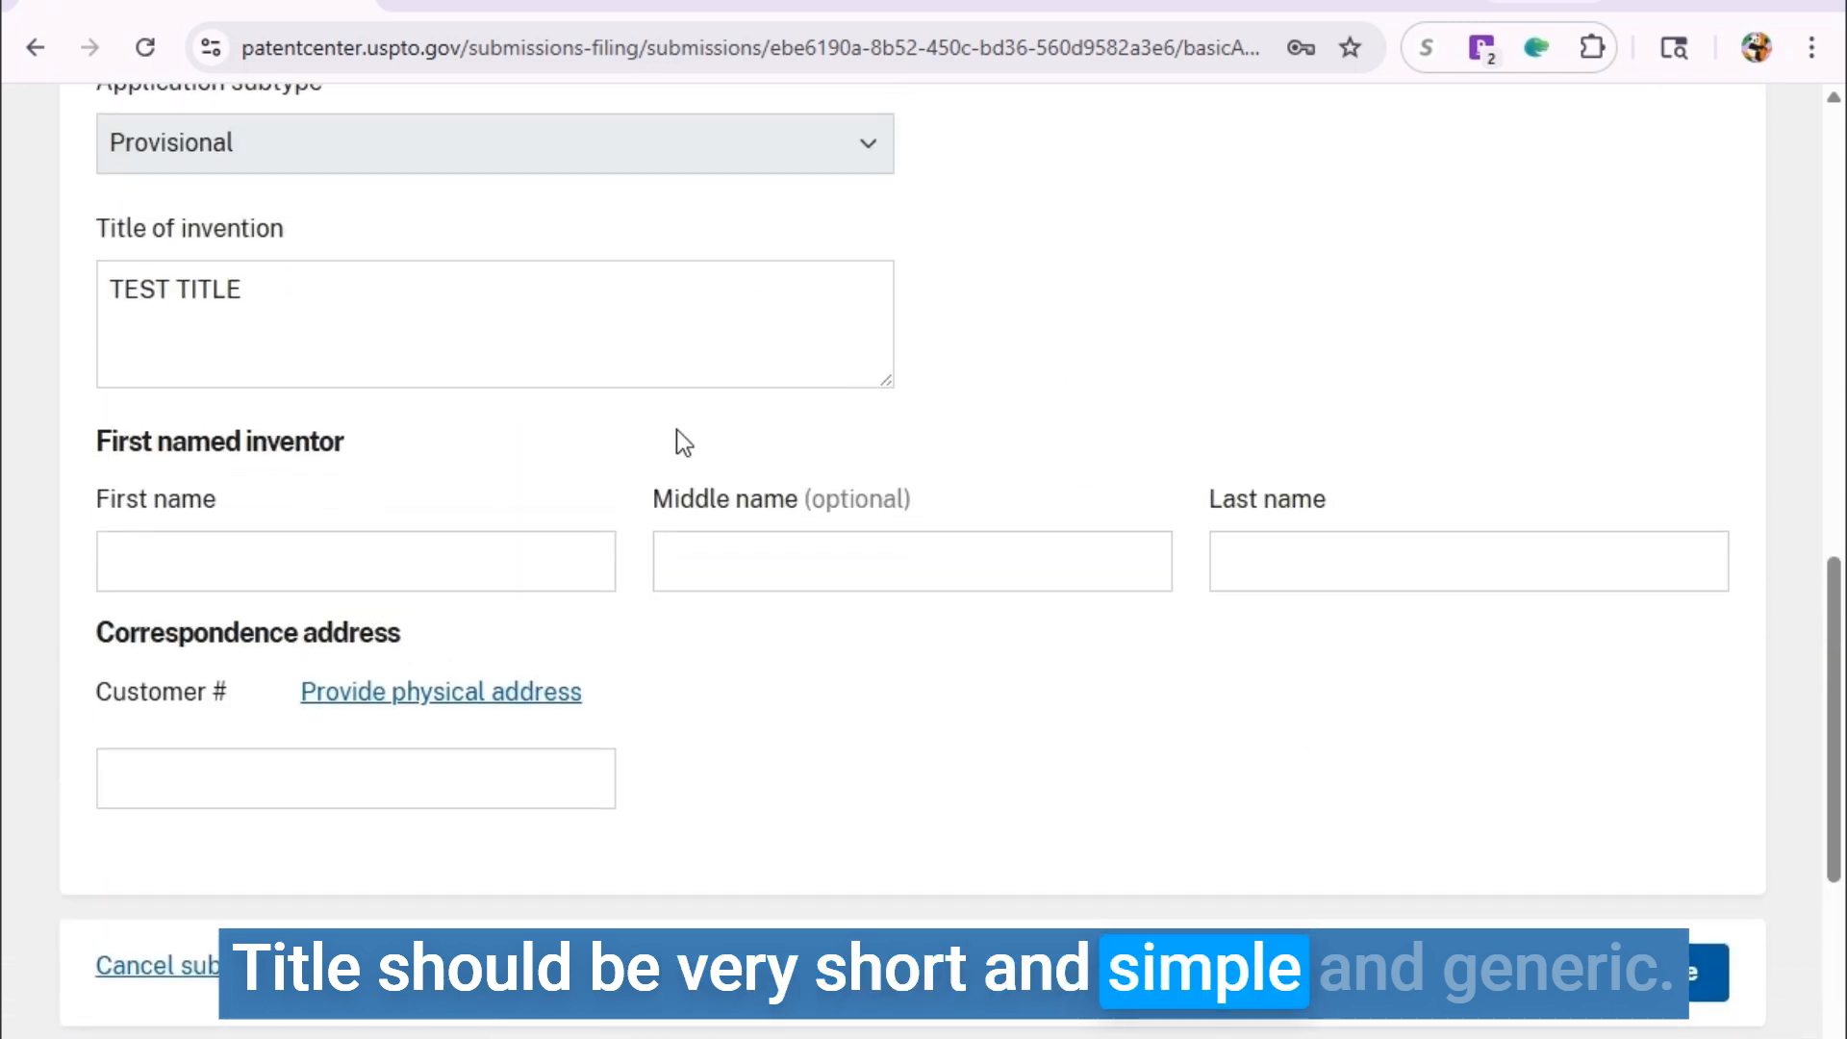
{"action": "left_click", "coordinate": [458, 560]}
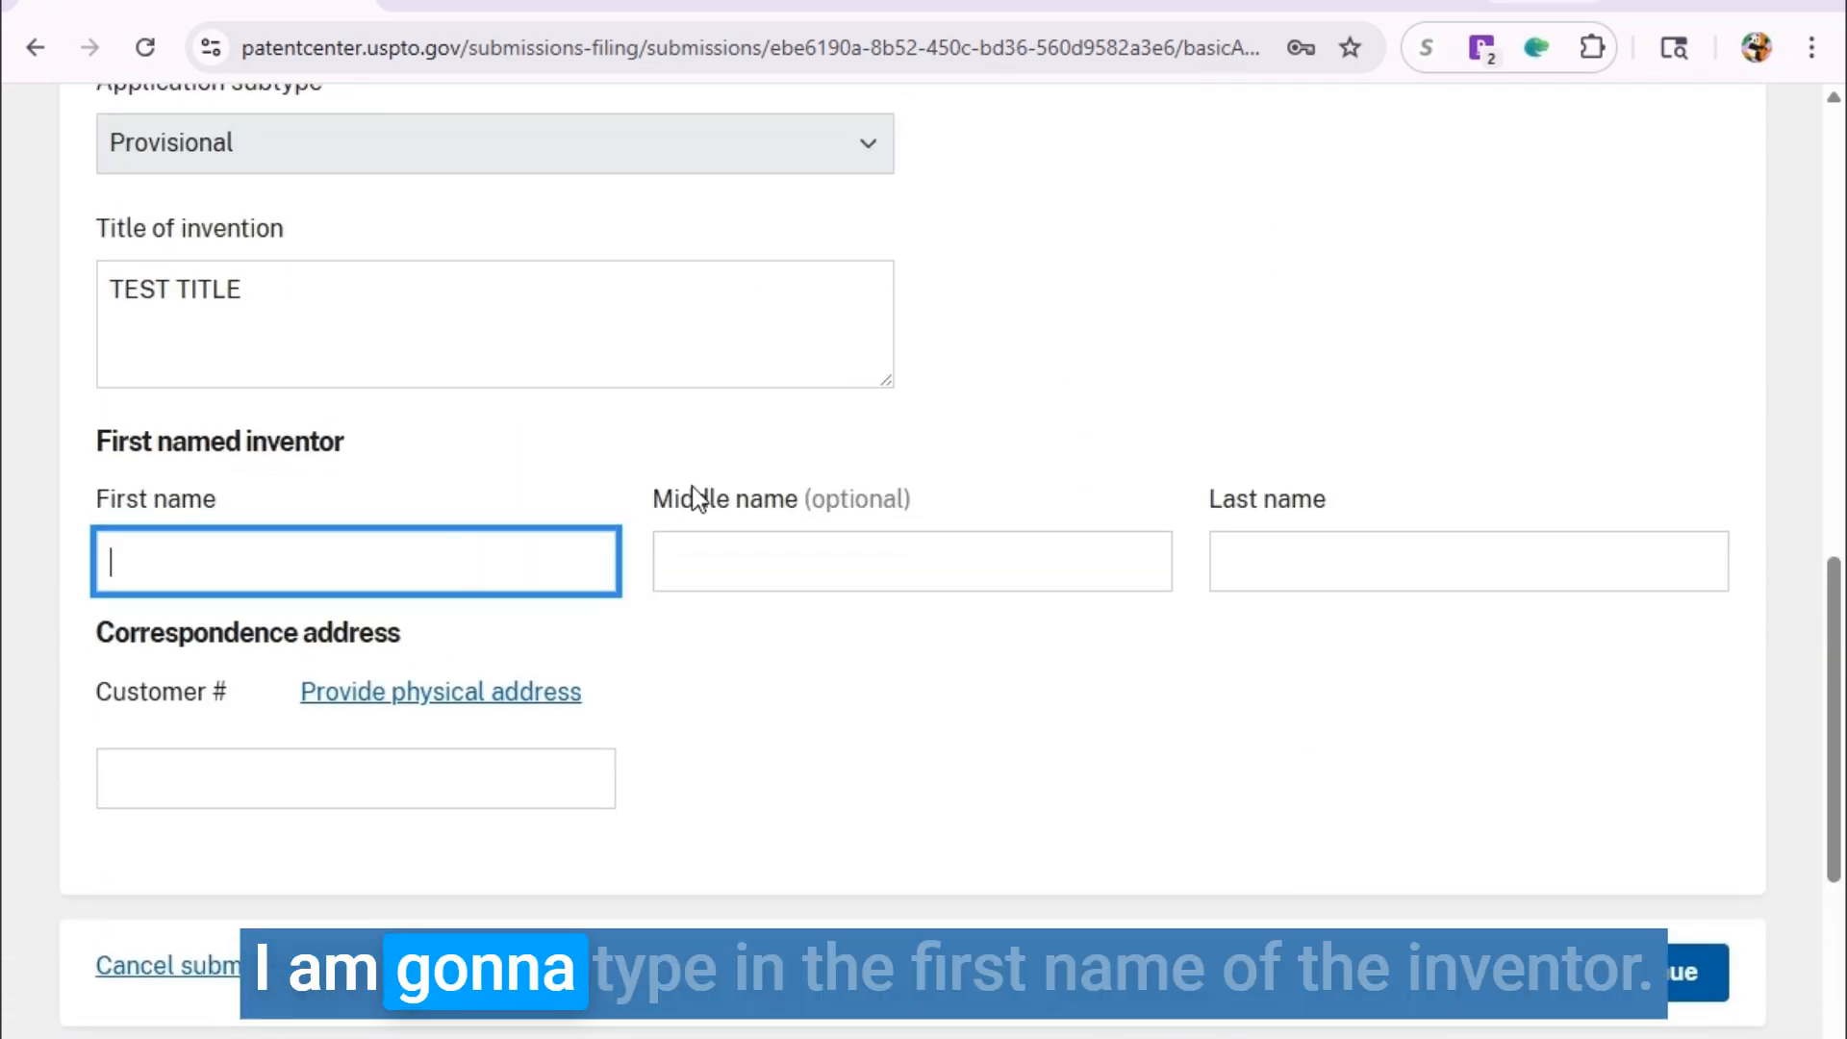
{"action": "key", "text": "Tab"}
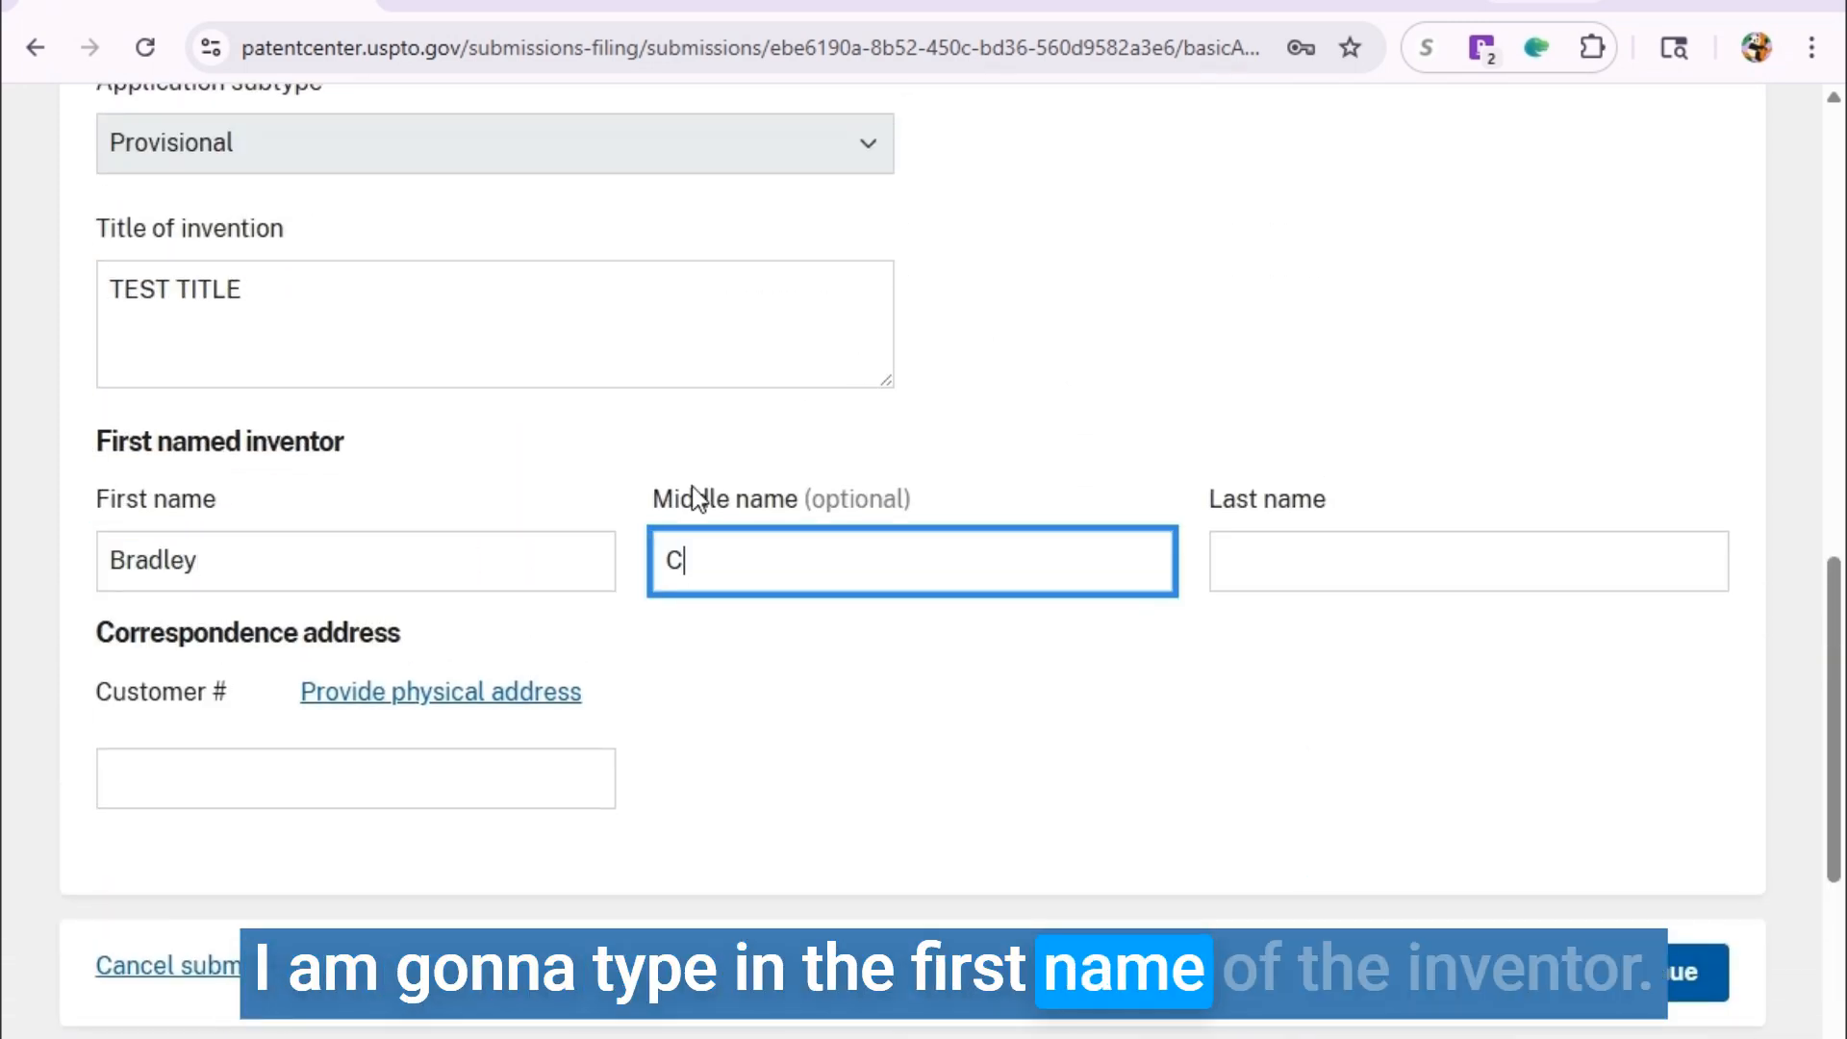
{"action": "key", "text": "Tab"}
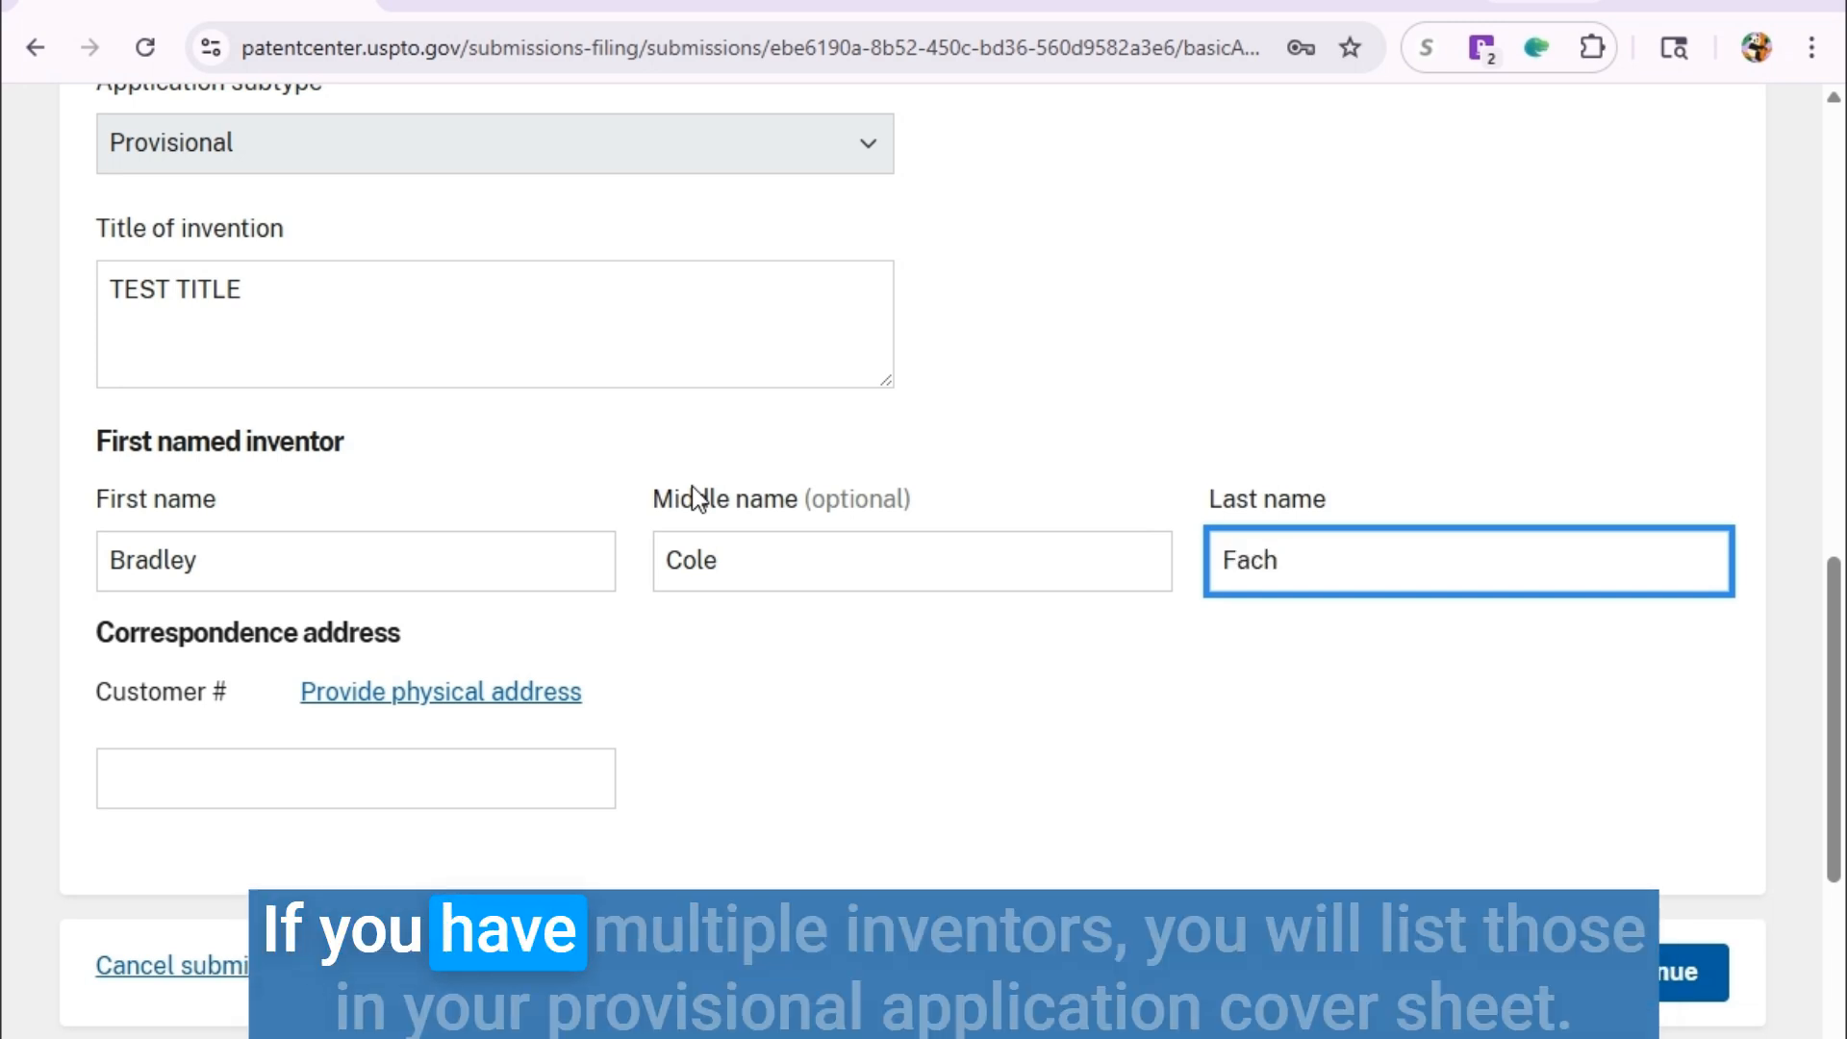
Switch to a physical correspondence address and enter the inventor's full name as its name line.
{"action": "scroll", "coordinate": [1266, 408], "scroll_direction": "down", "scroll_amount": 2}
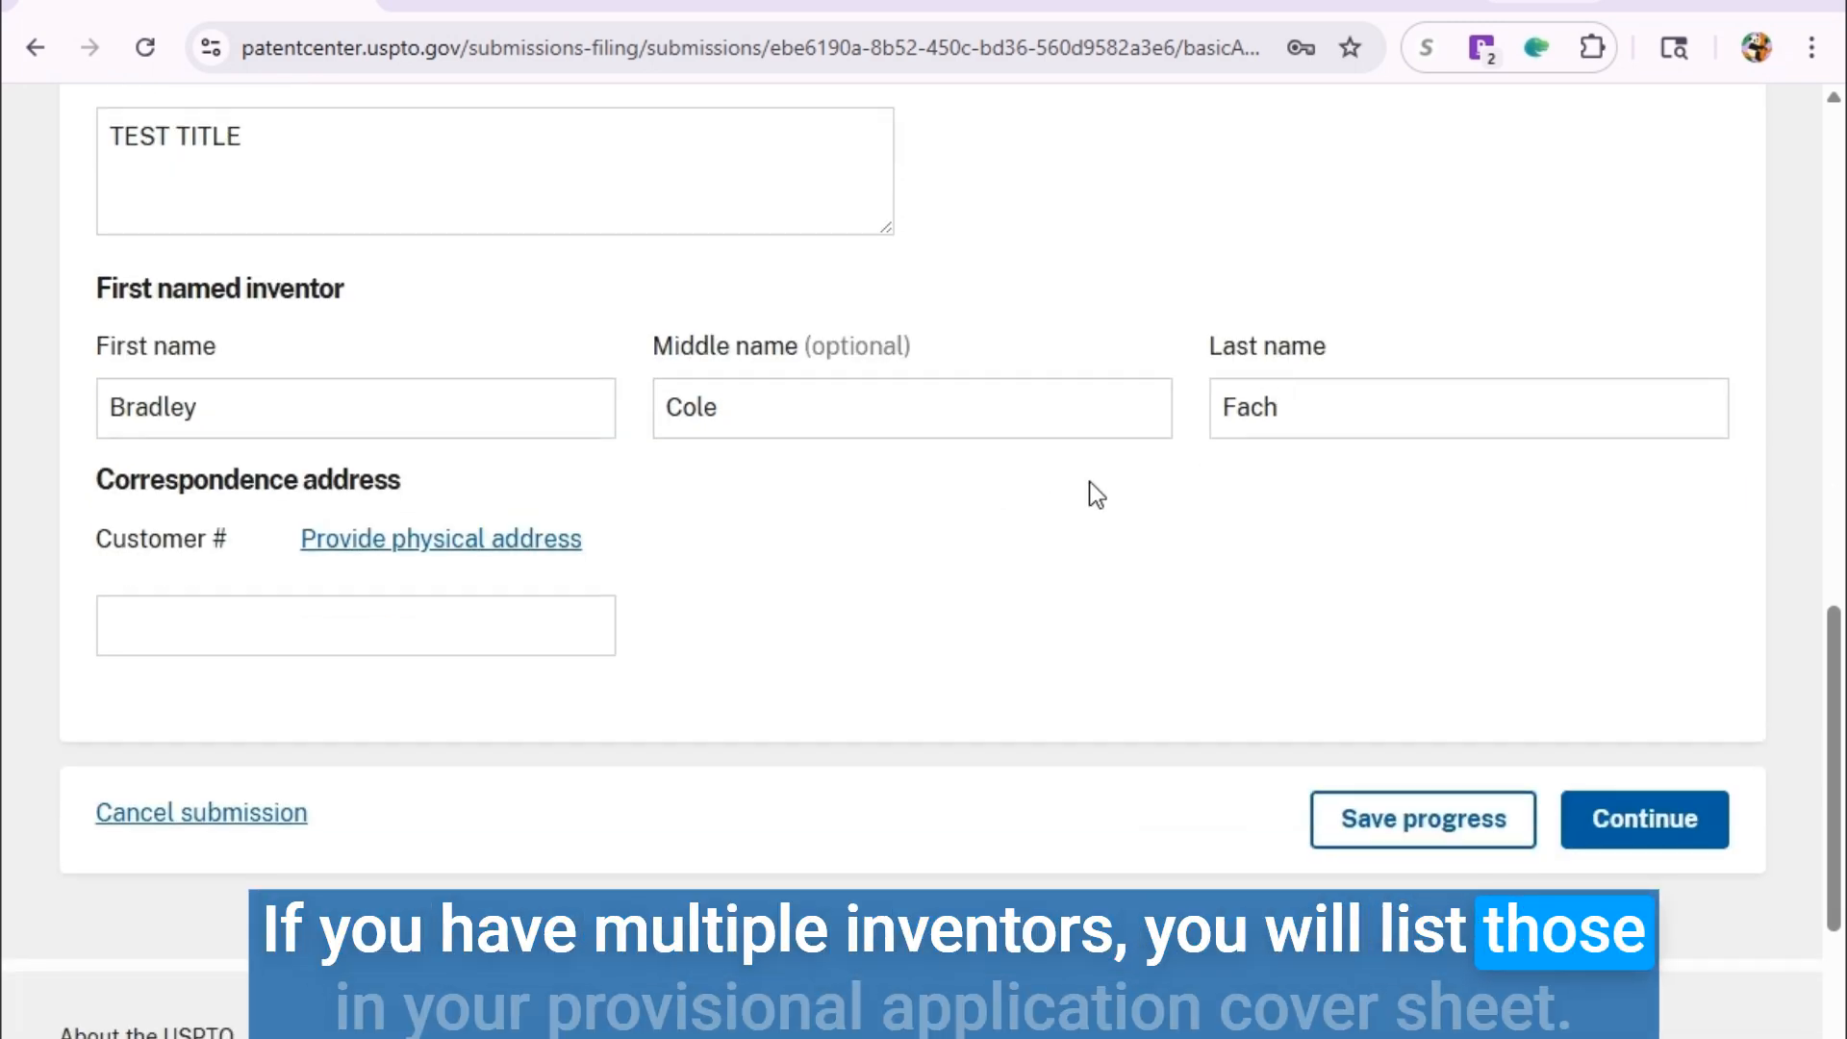
{"action": "scroll", "coordinate": [1069, 493], "scroll_direction": "down", "scroll_amount": 2}
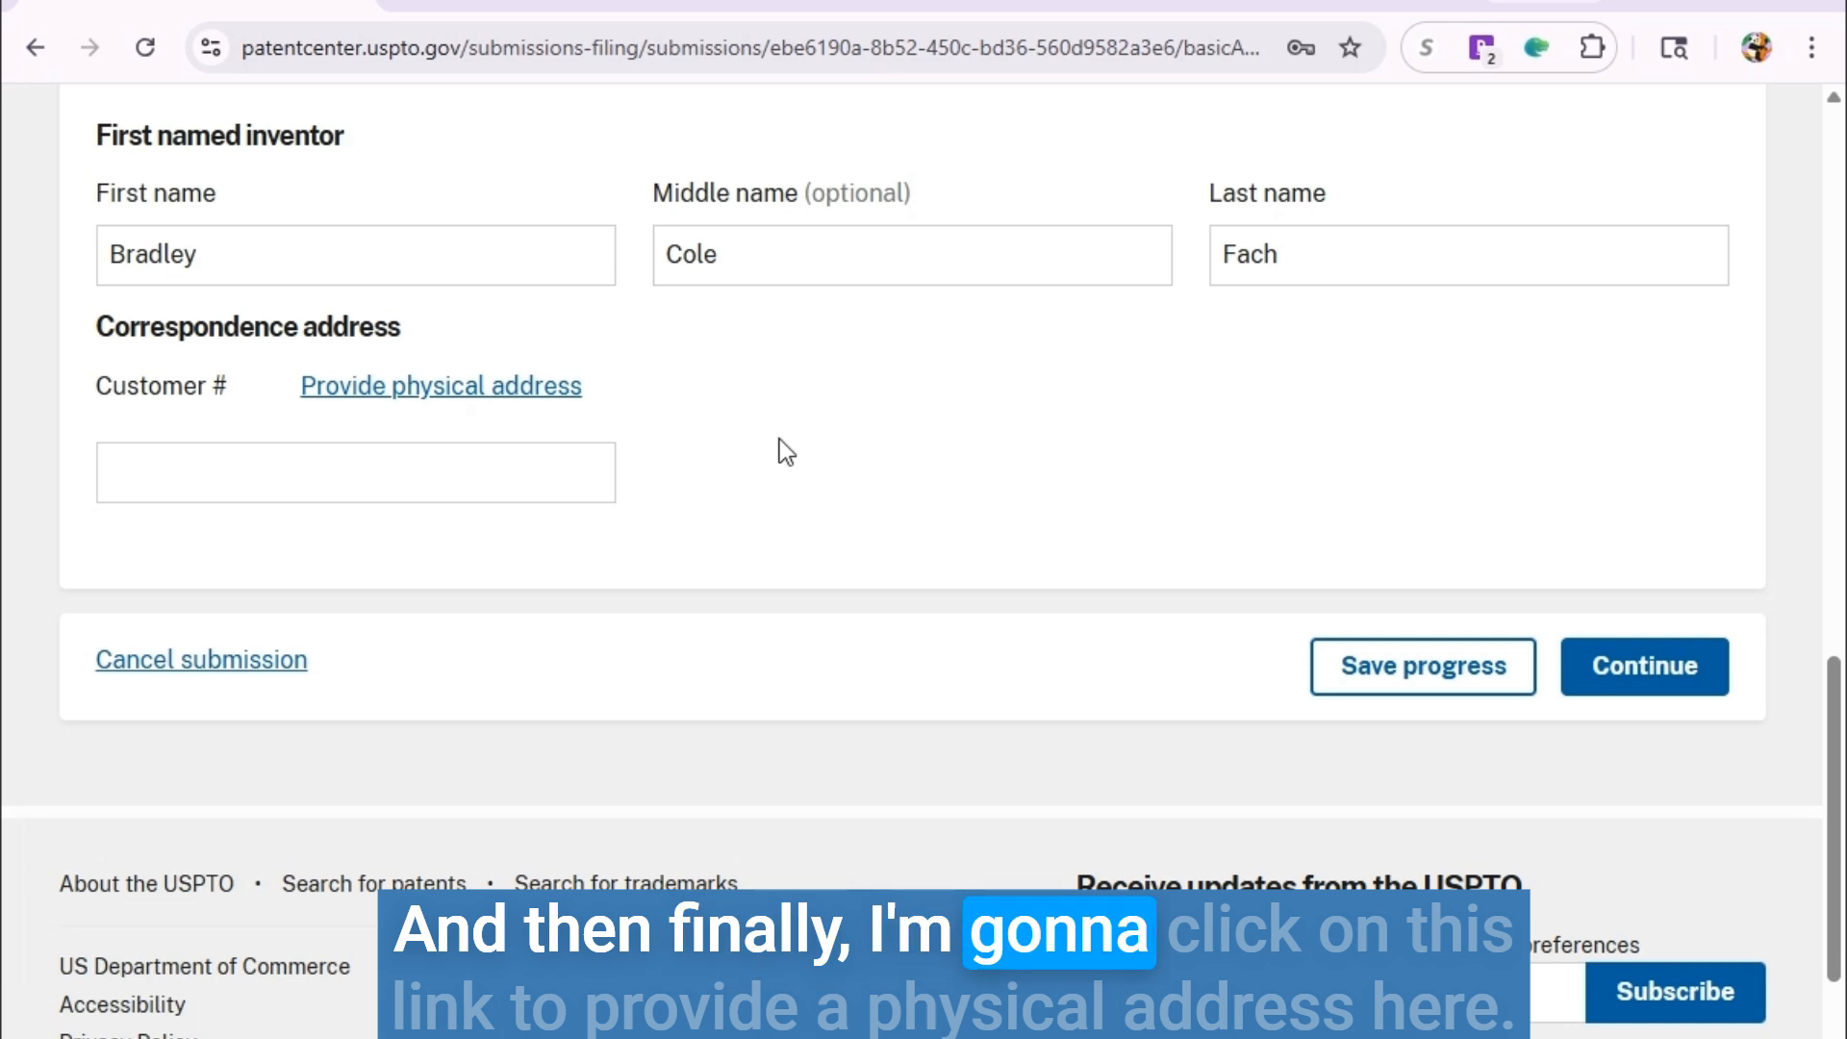
{"action": "left_click", "coordinate": [517, 392]}
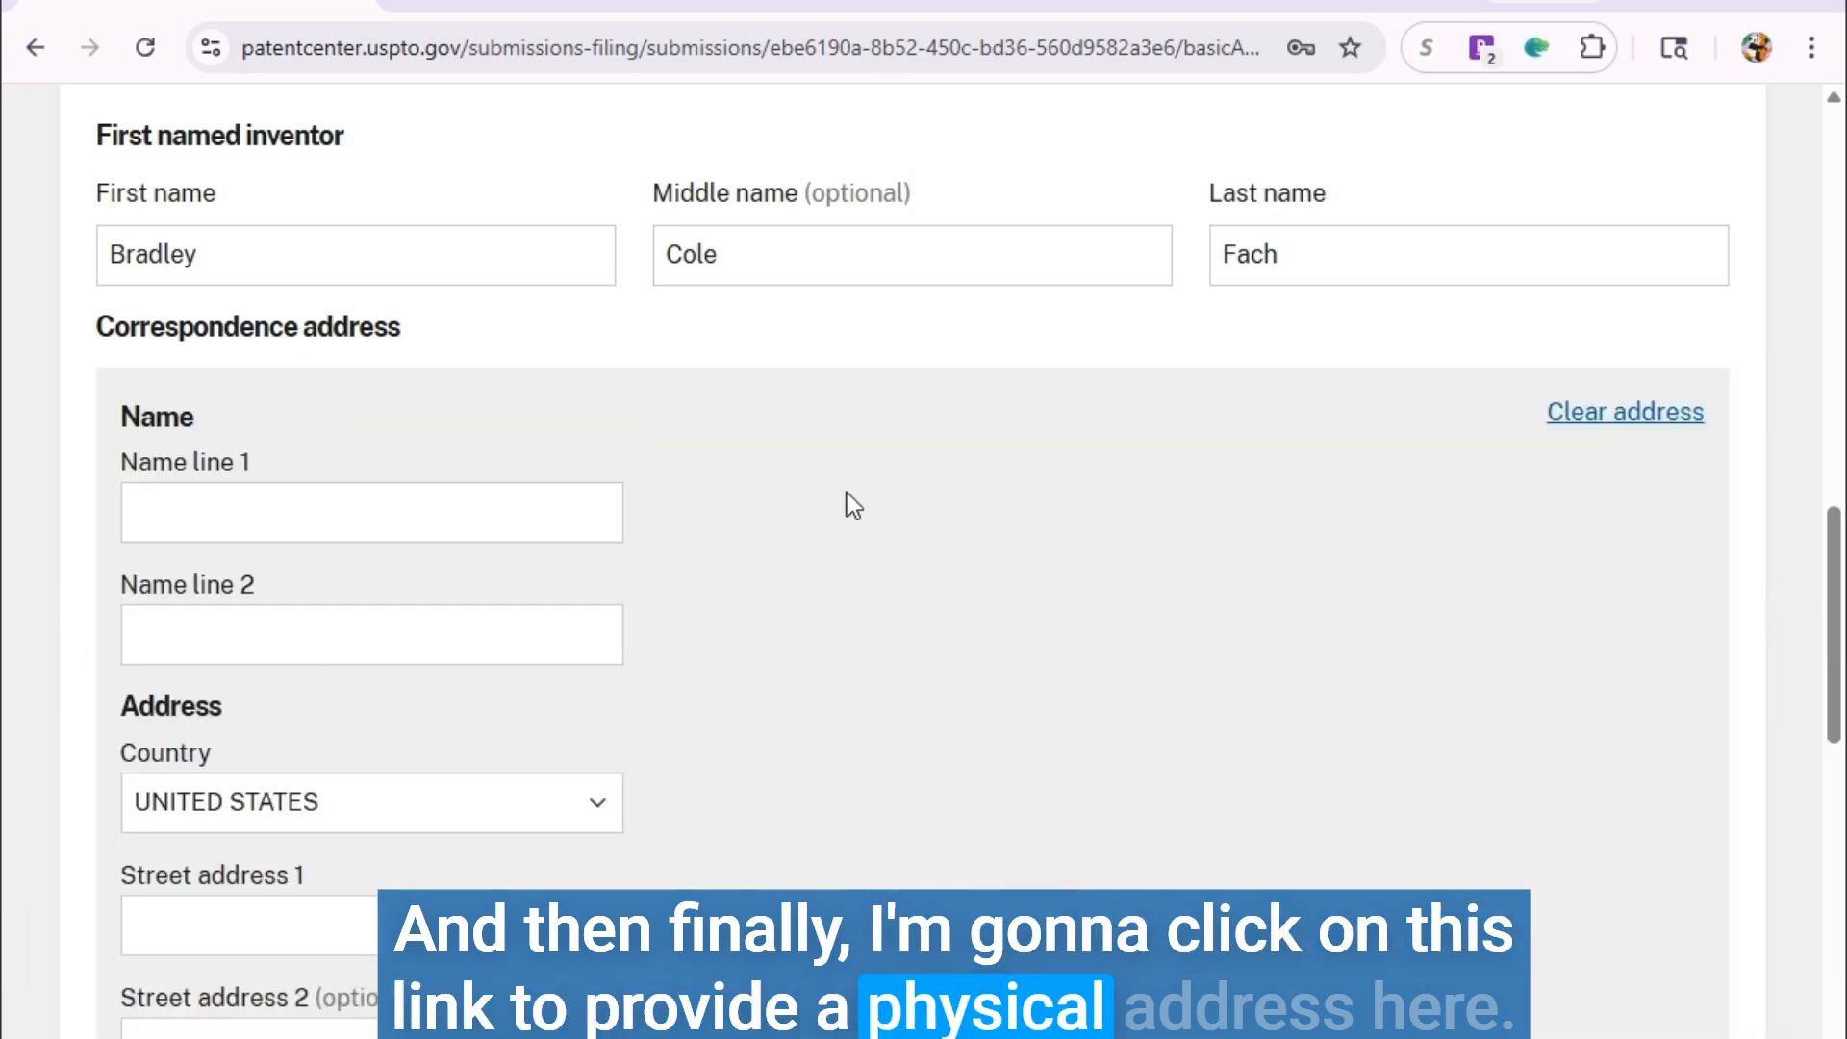
{"action": "scroll", "coordinate": [866, 510], "scroll_direction": "down", "scroll_amount": 2}
{"action": "left_click", "coordinate": [312, 351]}
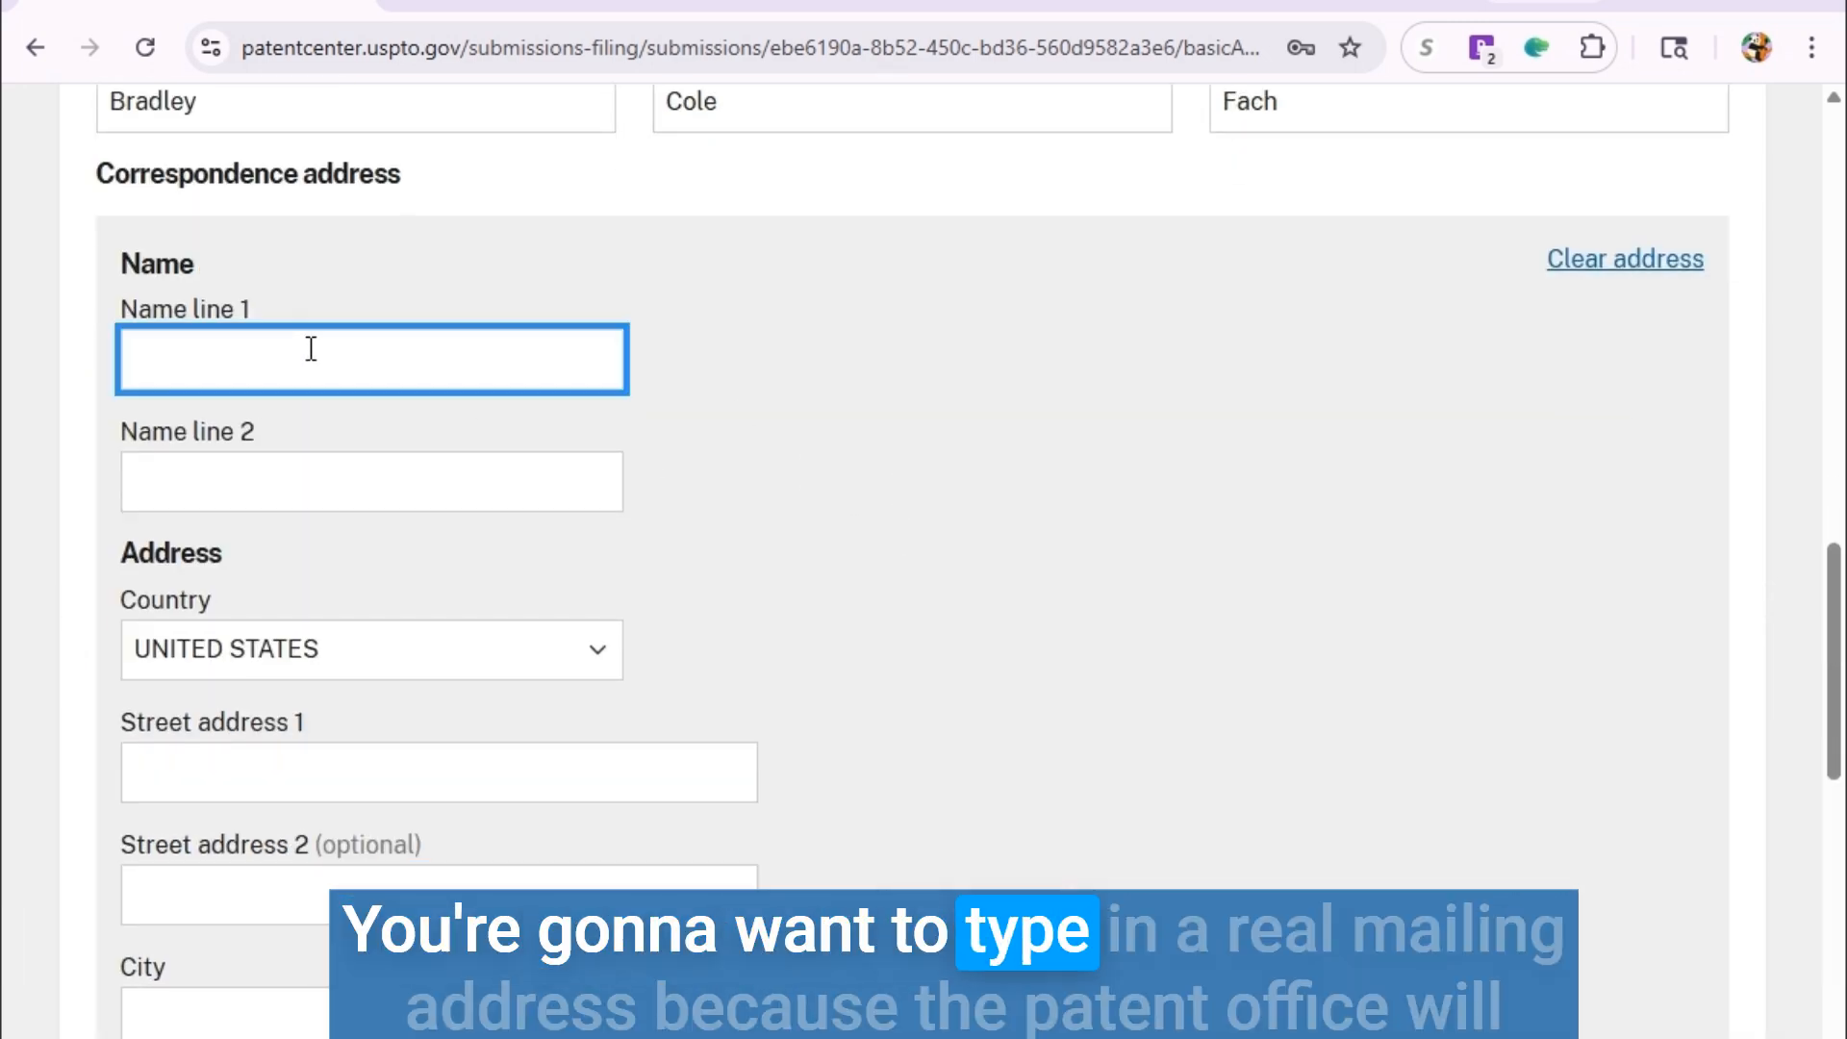
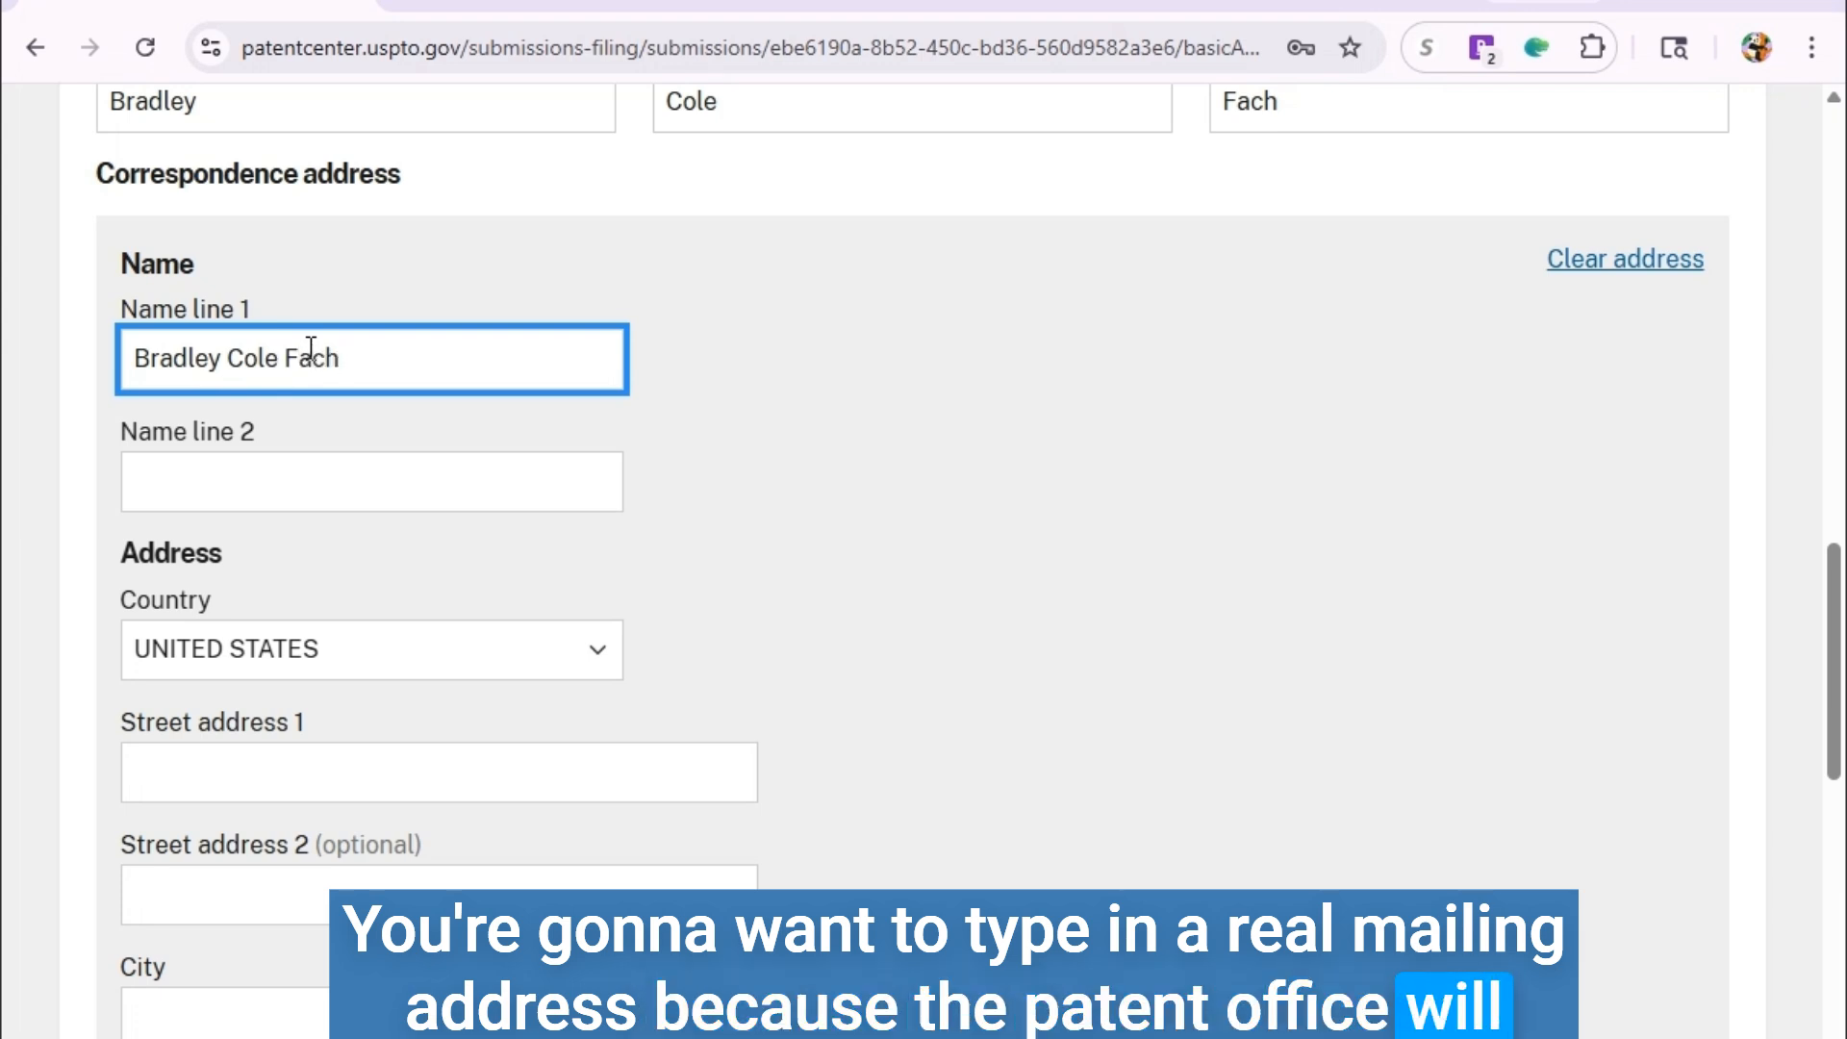
{"action": "left_click", "coordinate": [909, 409]}
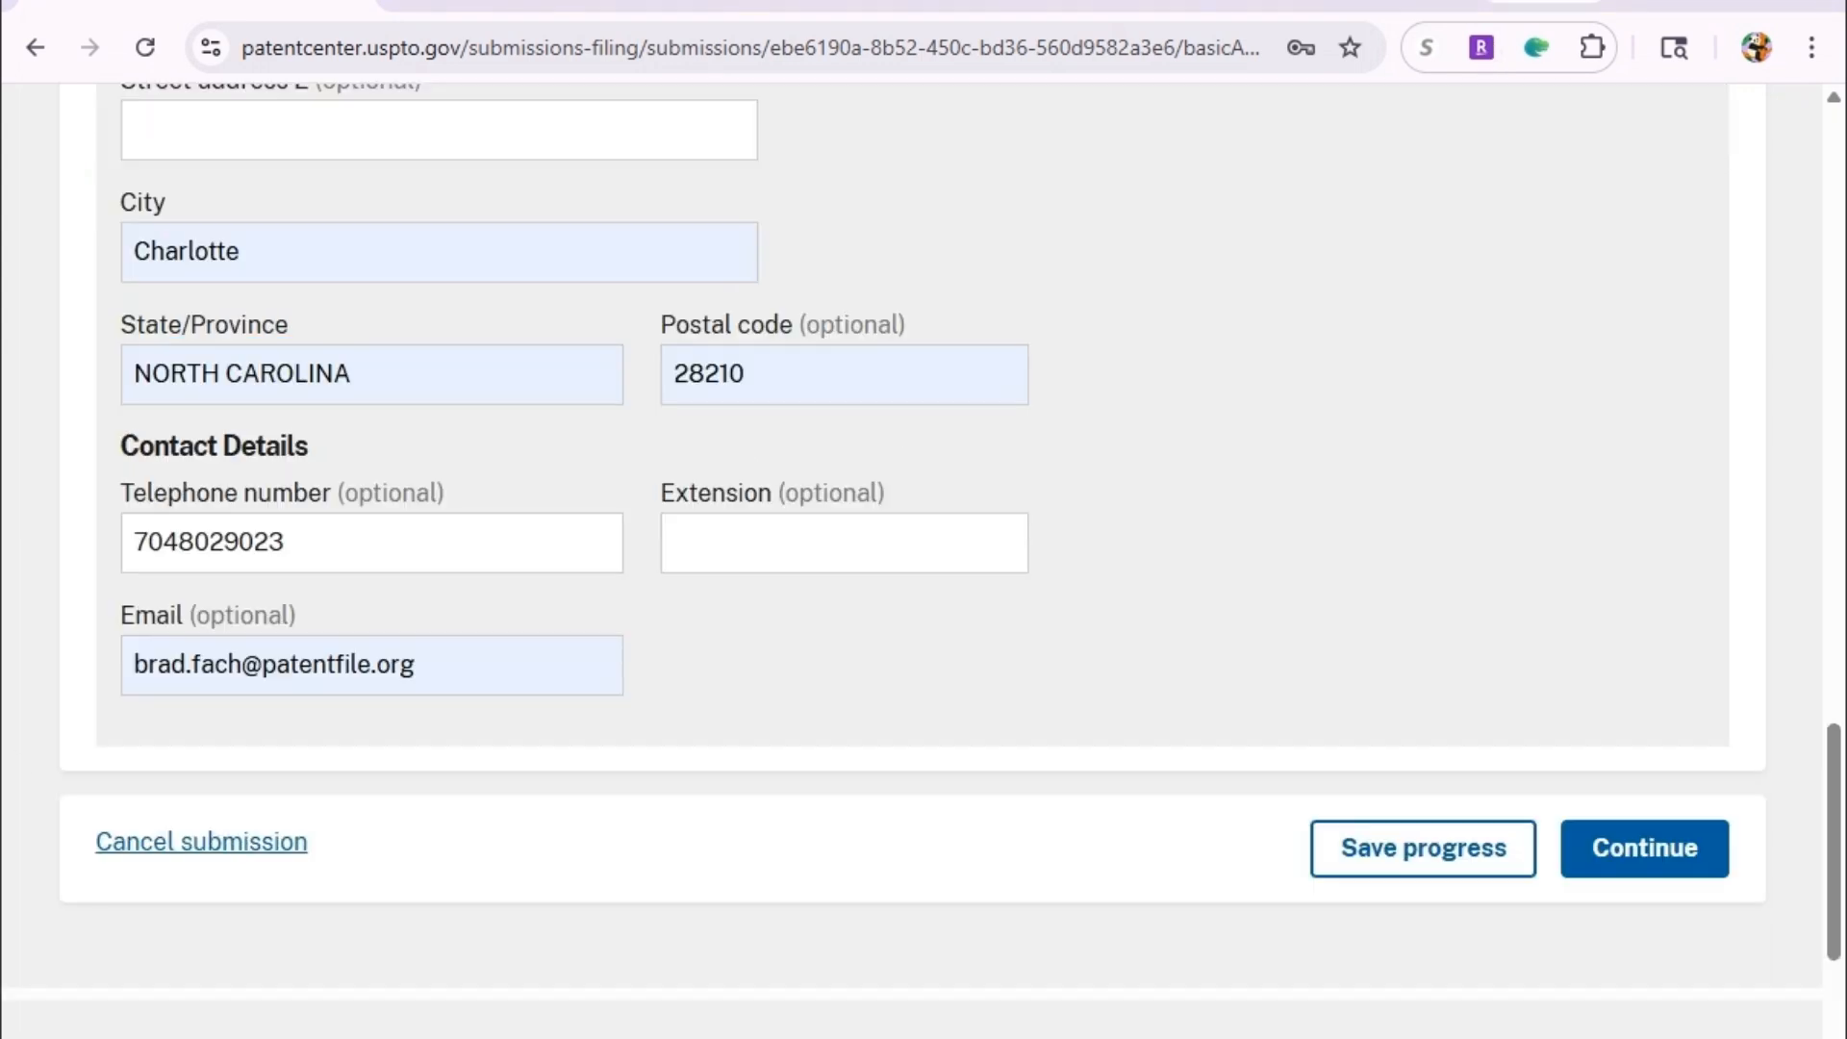
{"action": "scroll", "coordinate": [510, 712], "scroll_direction": "down", "scroll_amount": 2}
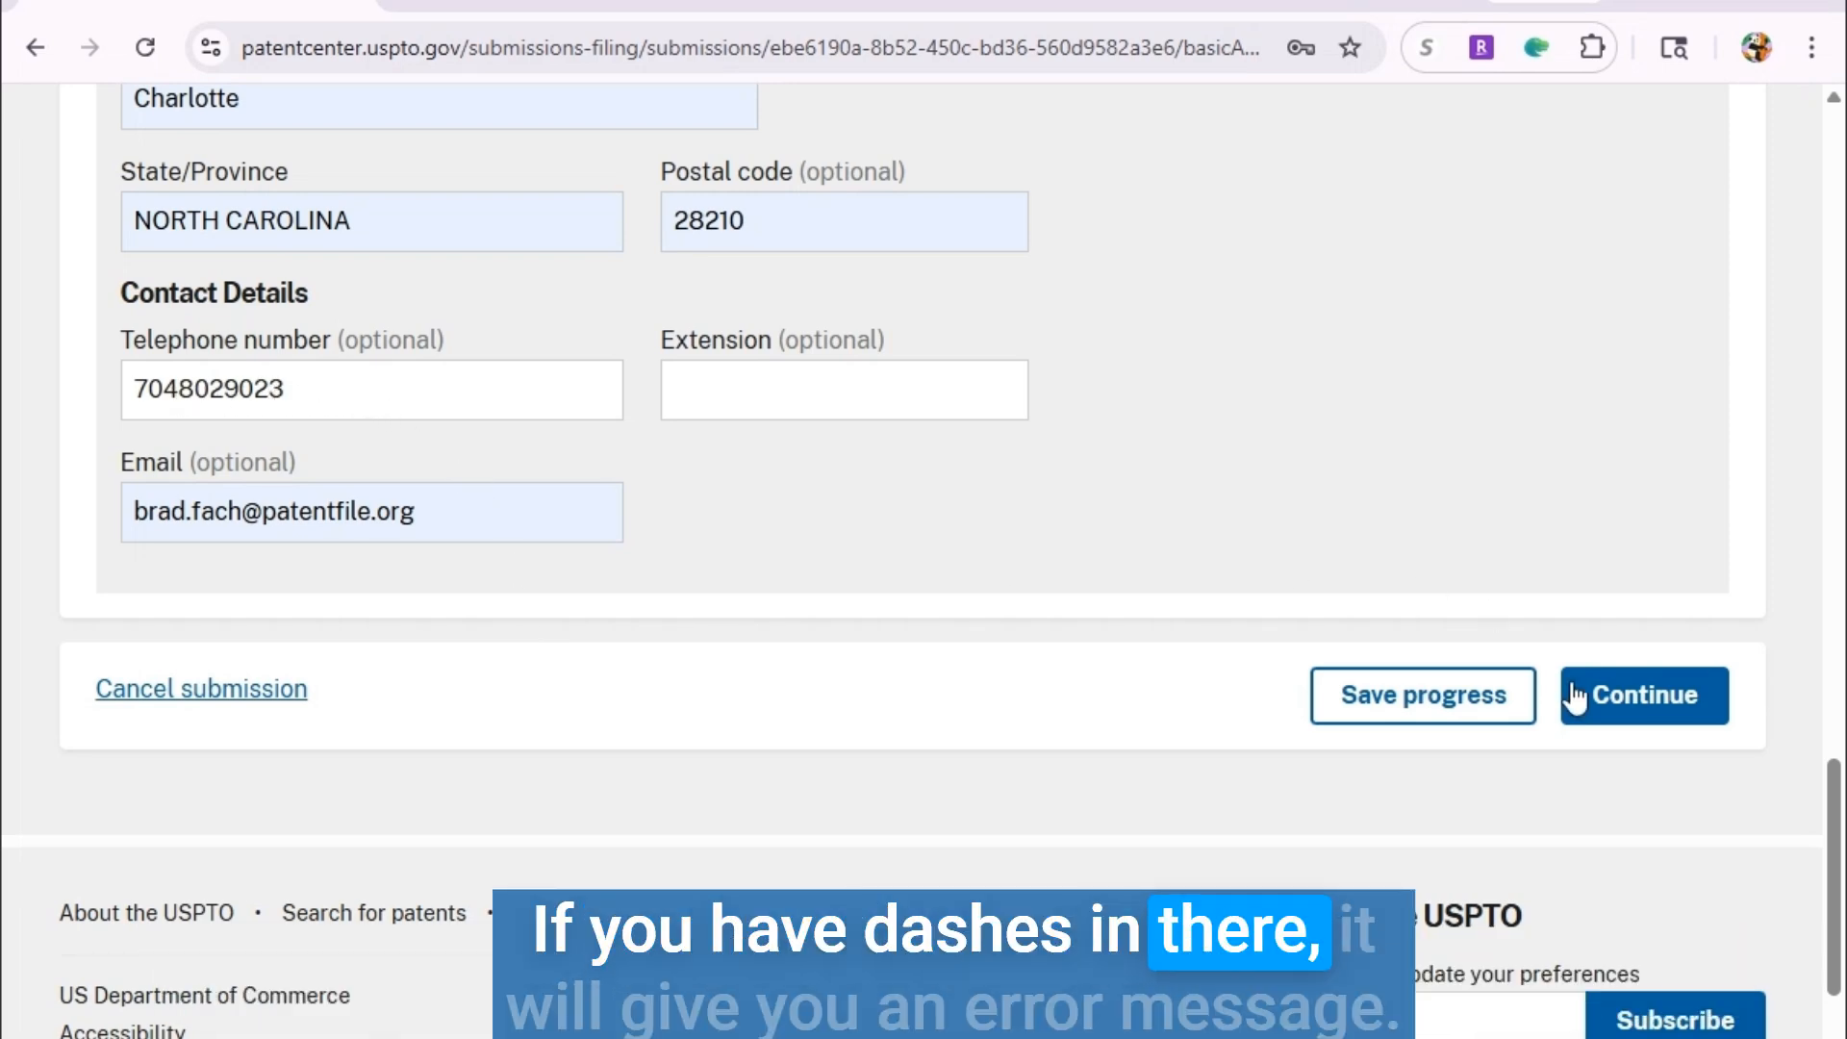
Continue to document upload and label the first file Certification of Micro Entity (Gross Income Basis).
{"action": "left_click", "coordinate": [1626, 707]}
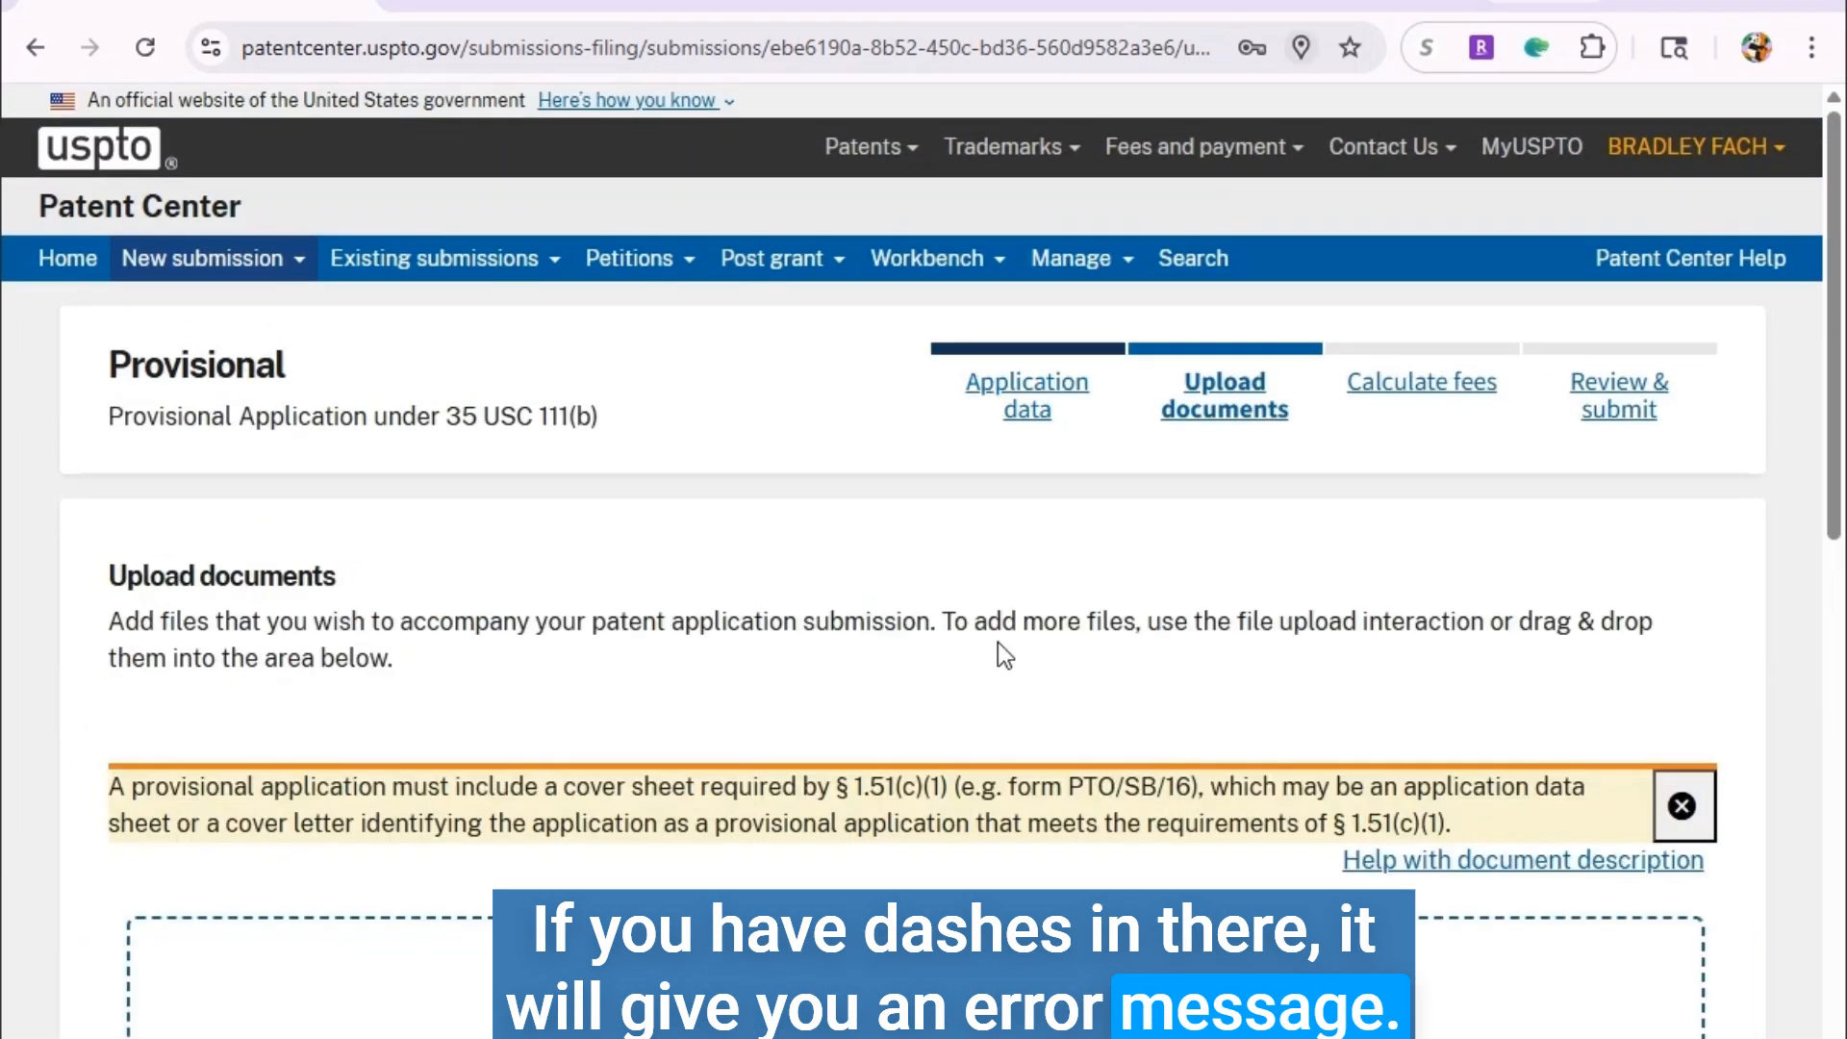
{"action": "scroll", "coordinate": [1190, 472], "scroll_direction": "down", "scroll_amount": 2}
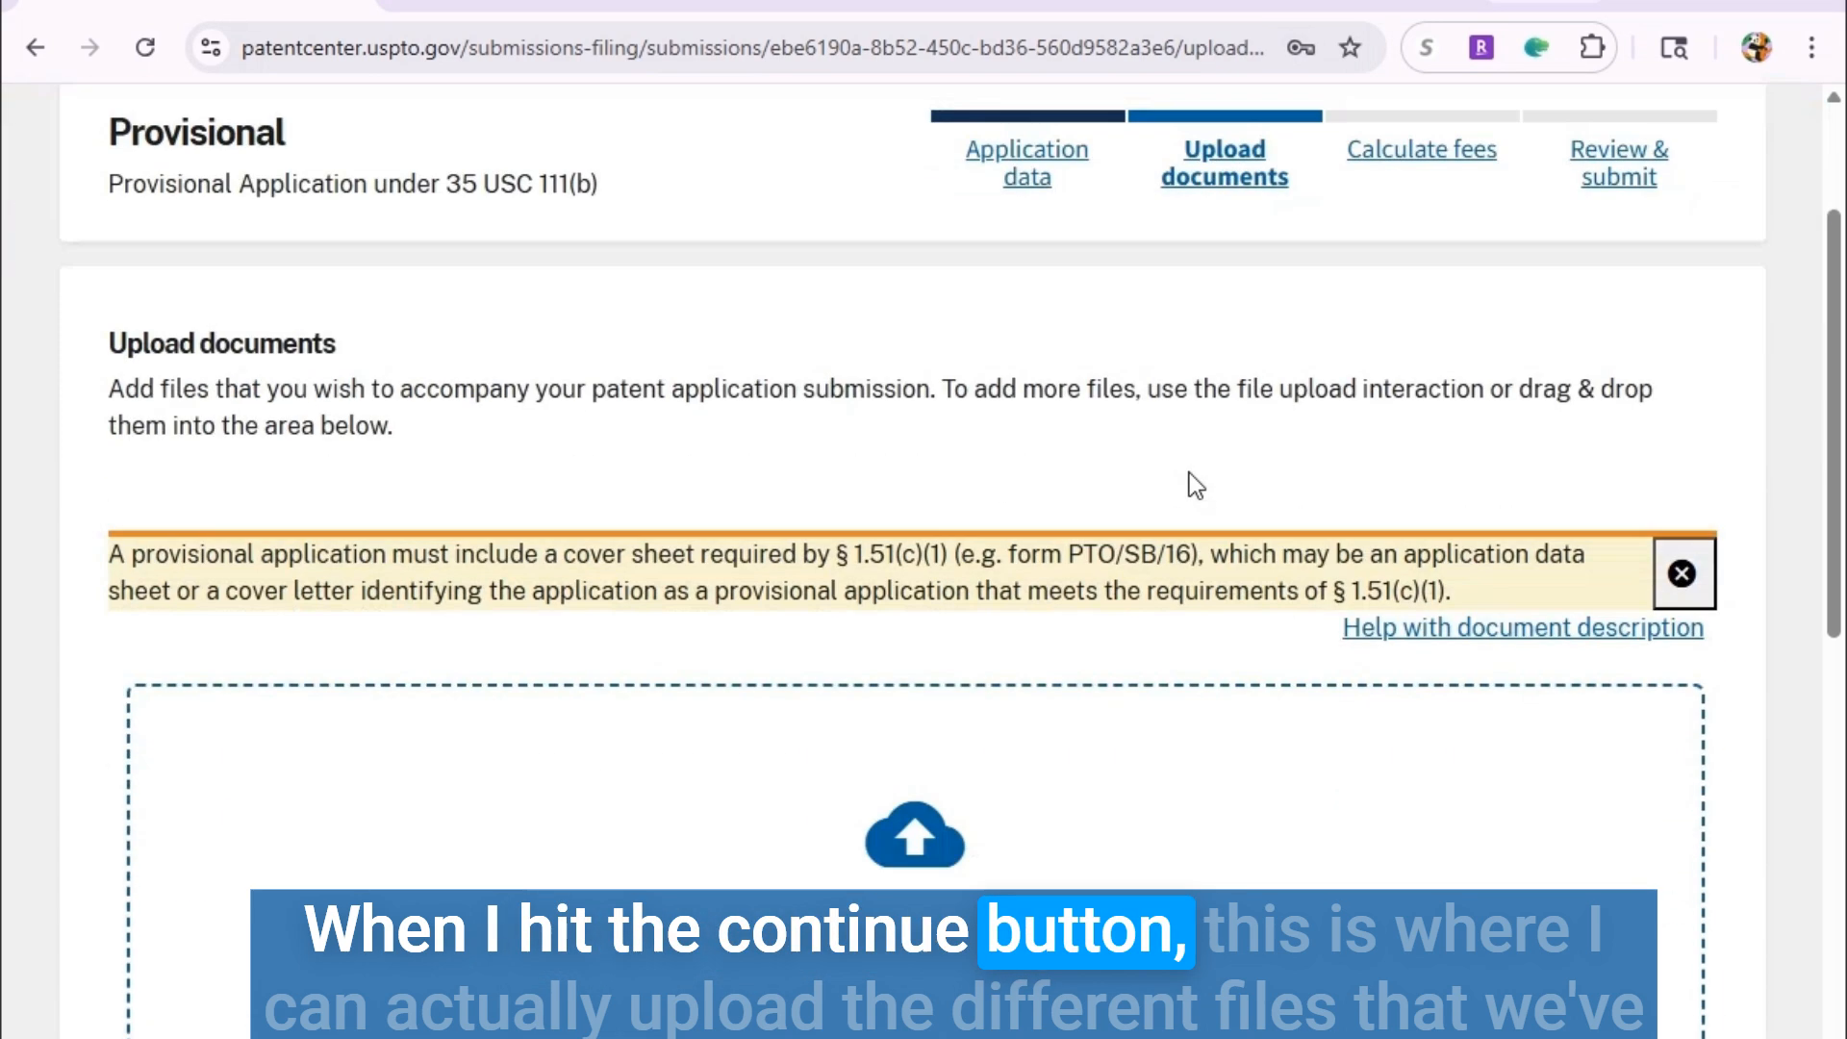
{"action": "scroll", "coordinate": [1189, 474], "scroll_direction": "down", "scroll_amount": 4}
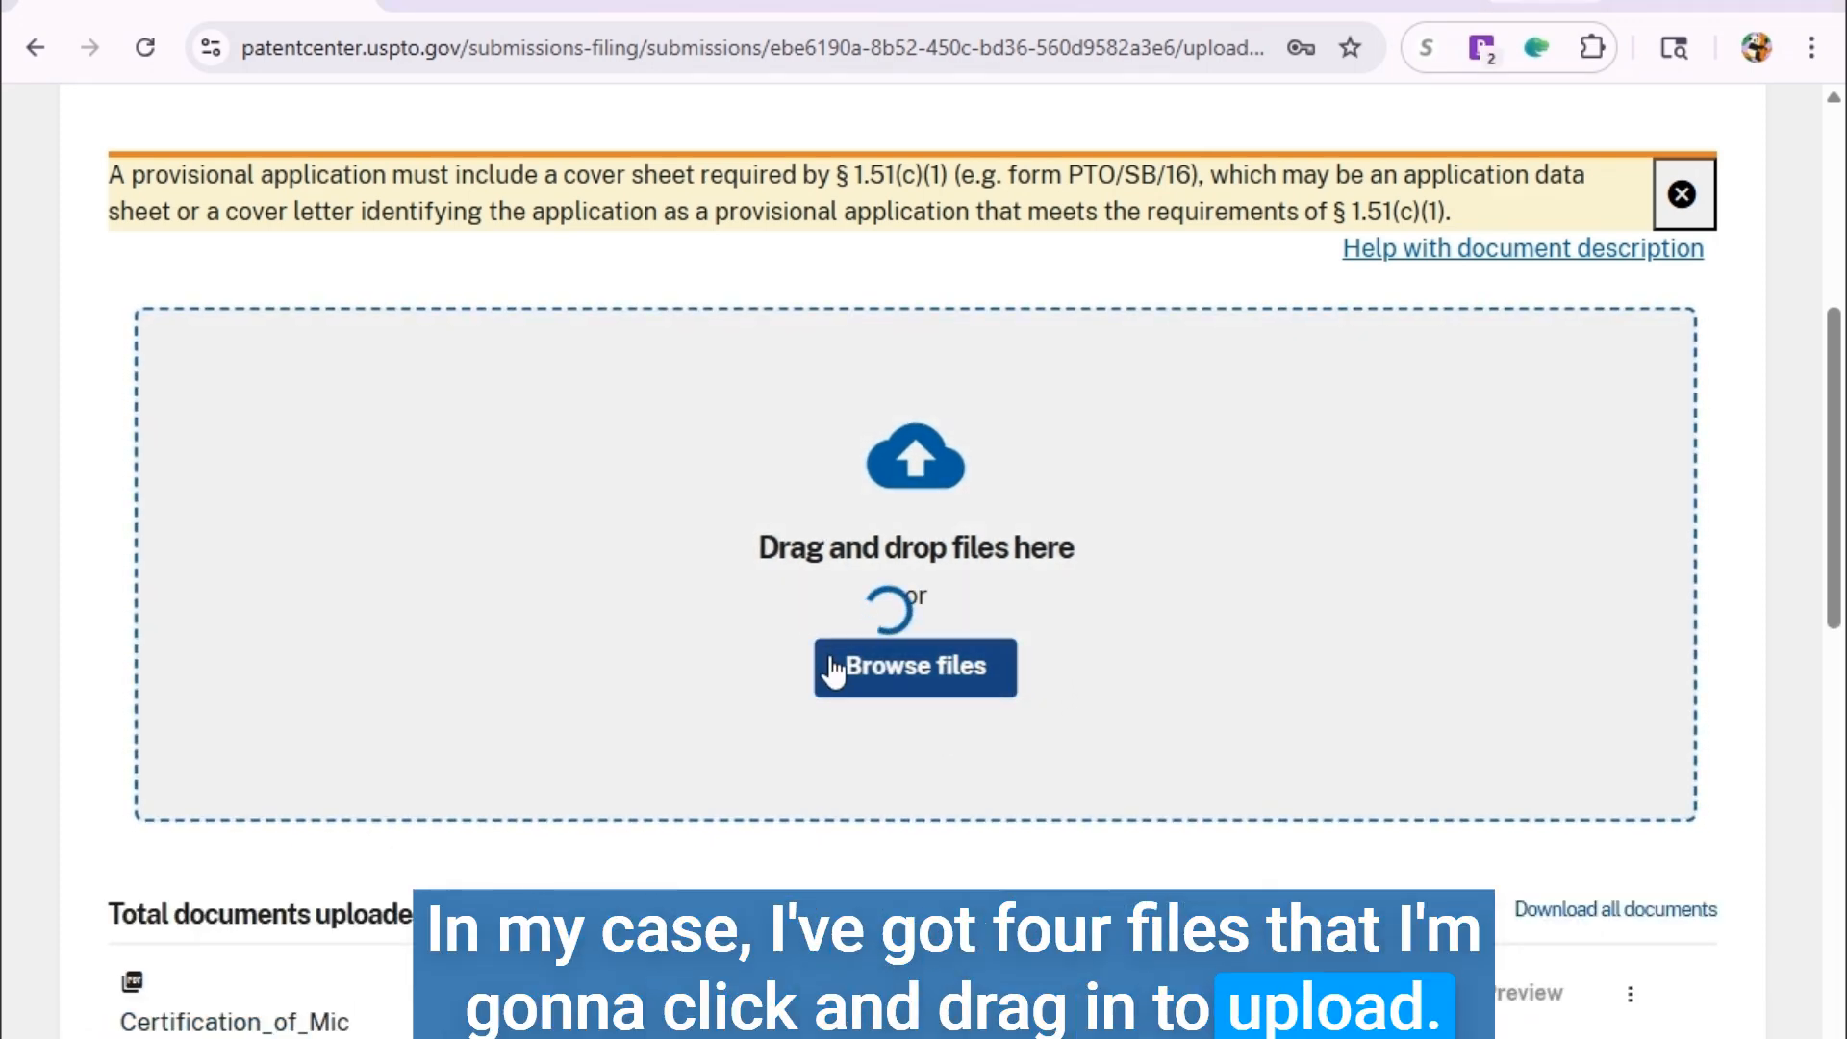
{"action": "scroll", "coordinate": [836, 666], "scroll_direction": "down", "scroll_amount": 5}
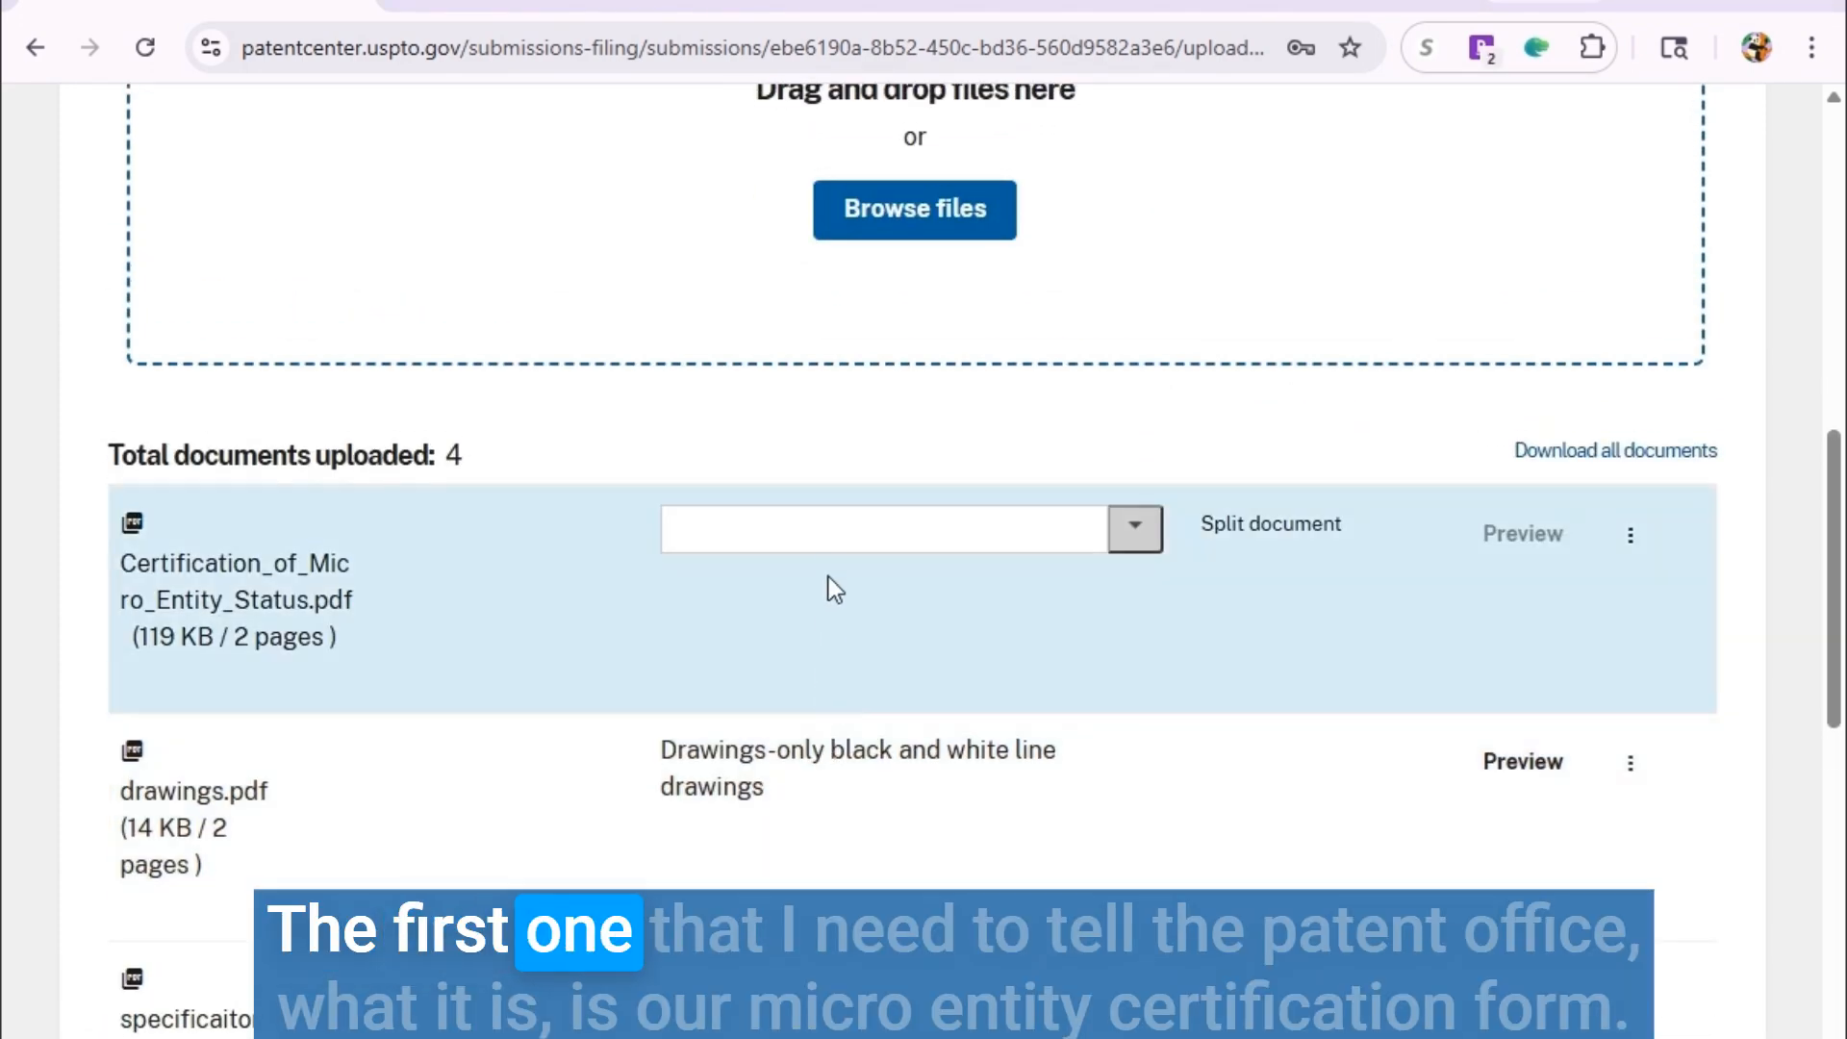
{"action": "left_click", "coordinate": [825, 526]}
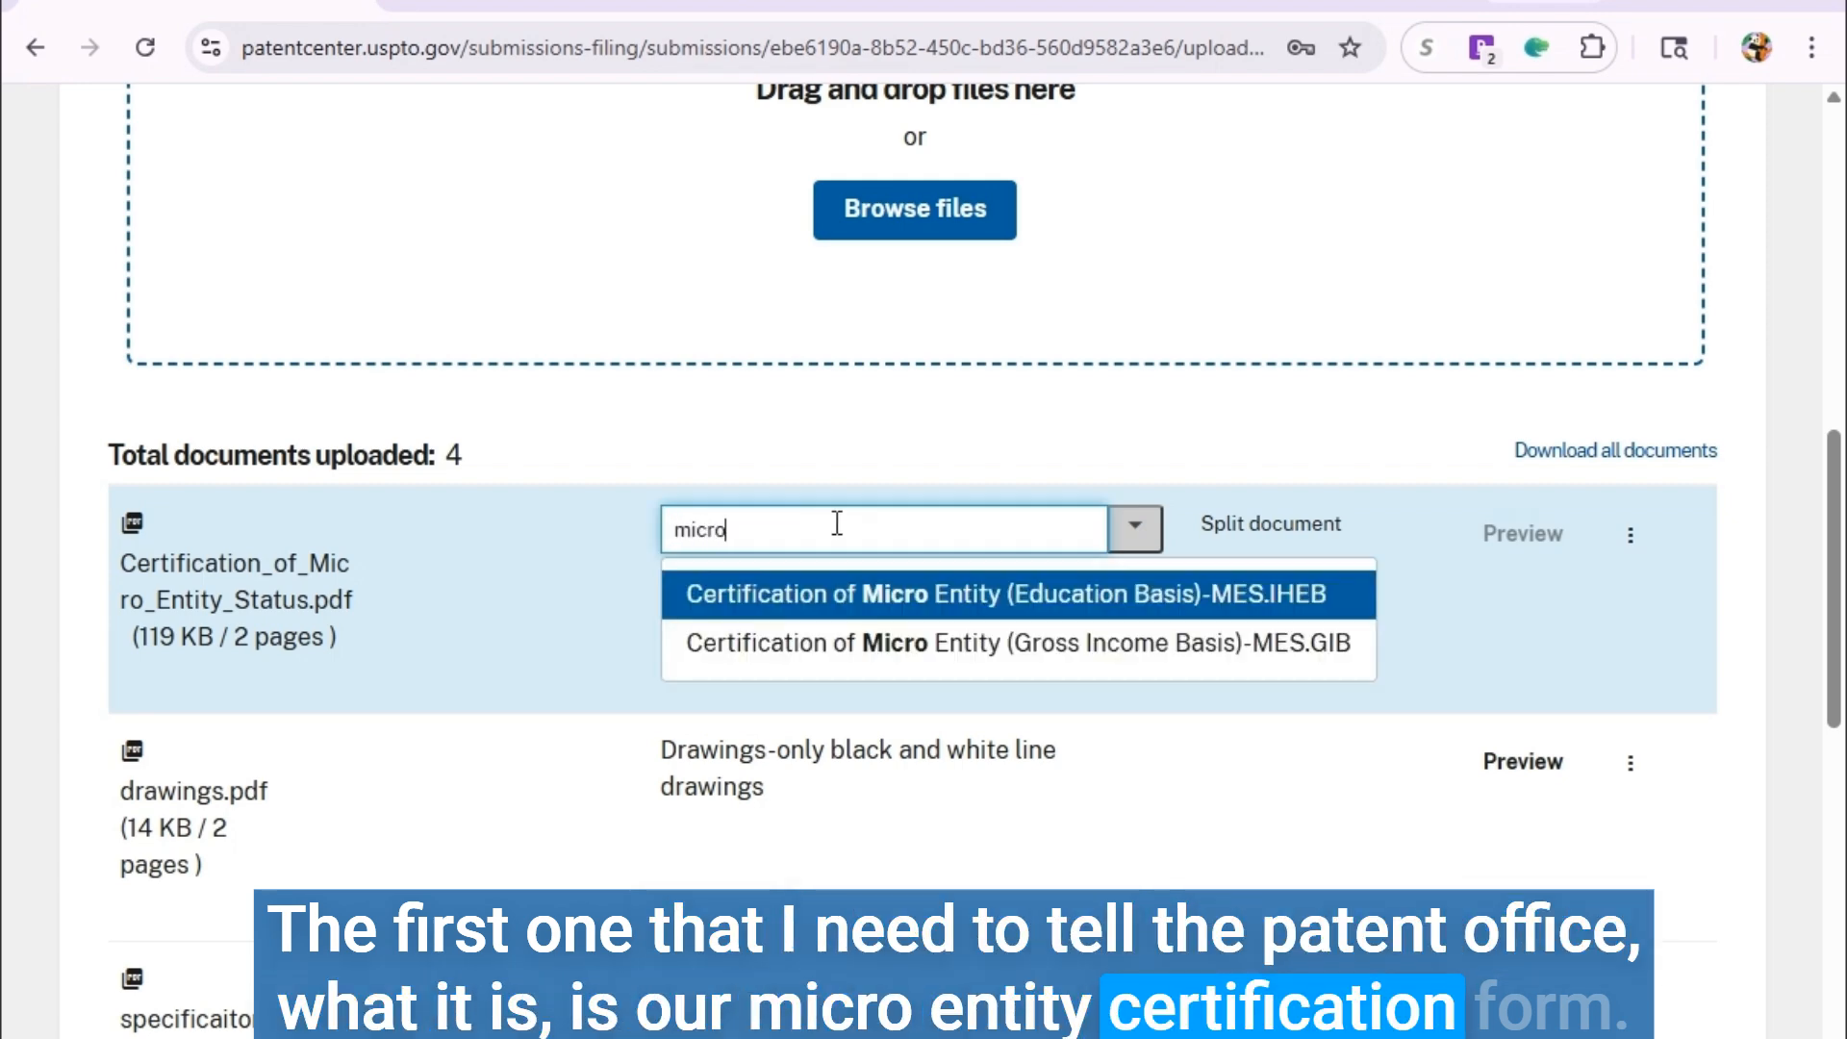
{"action": "left_click", "coordinate": [898, 638]}
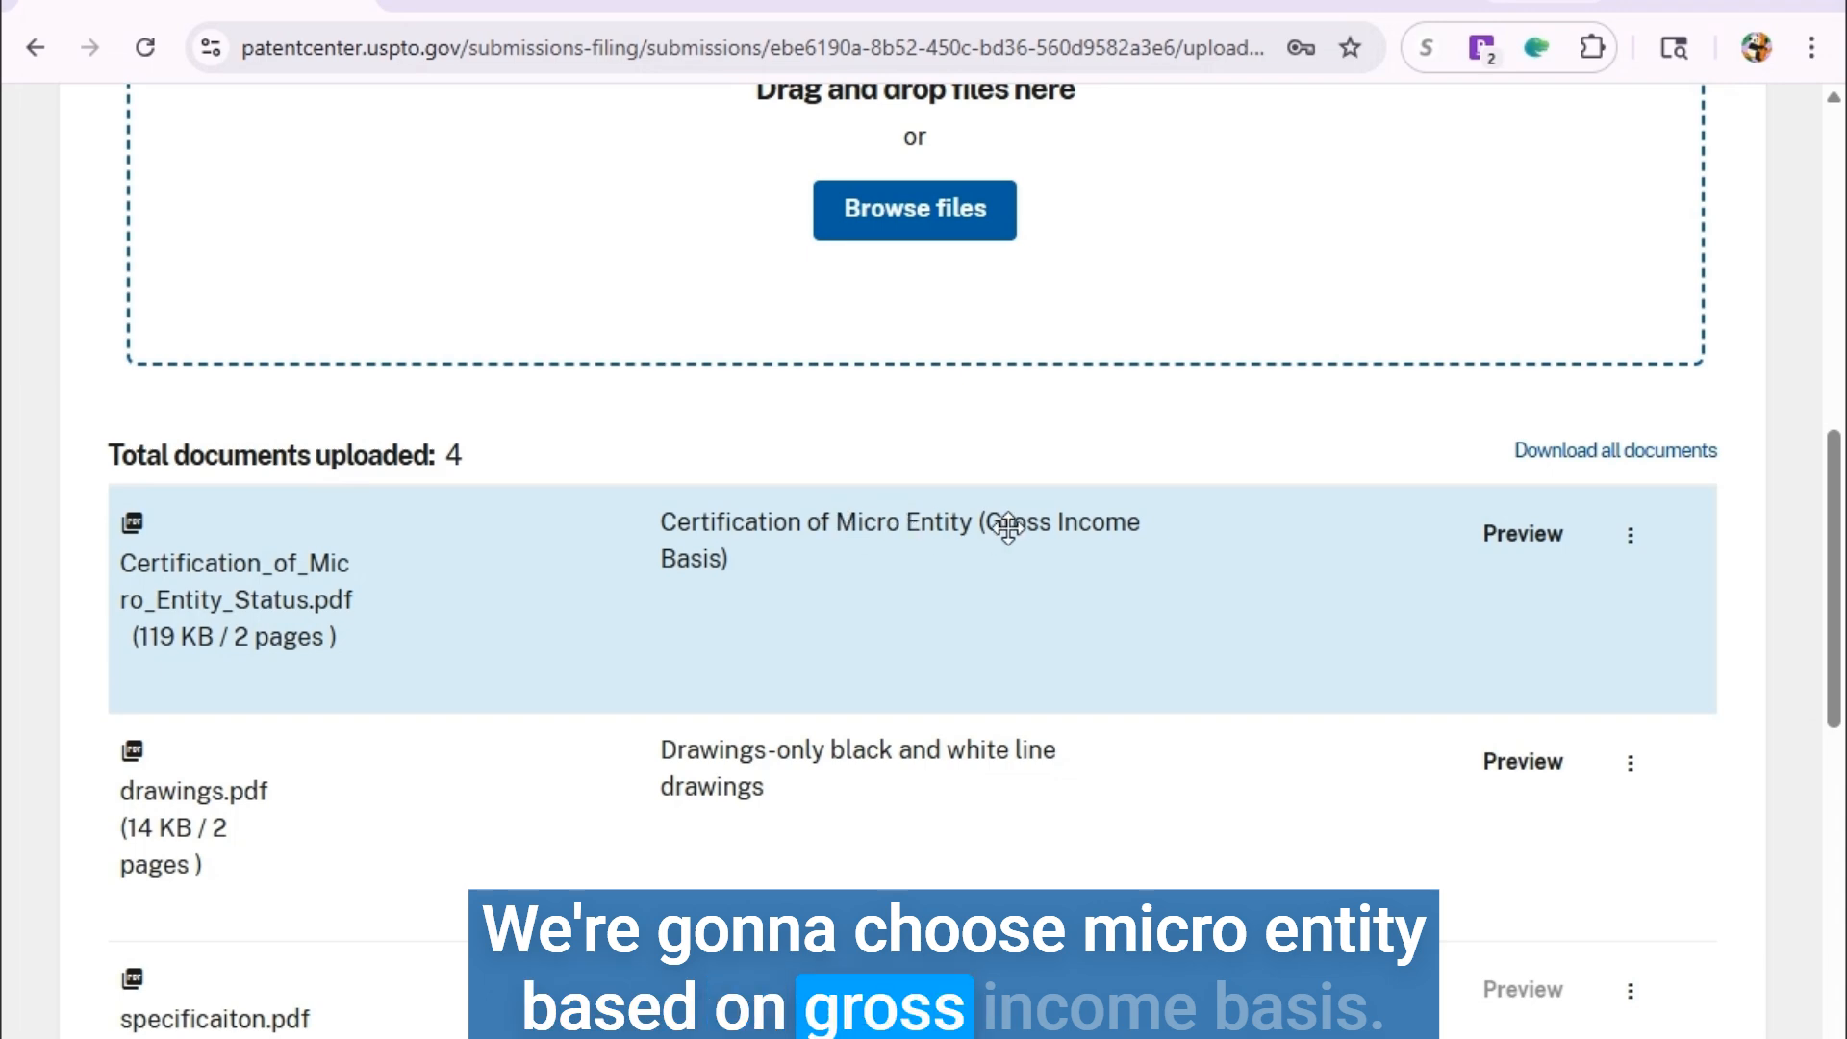
Categorize specificaiton.pdf as Specification-SPEC and transmittal.pdf as Provisional Cover Sheet (SB16)-TR.PROV.
{"action": "scroll", "coordinate": [996, 555], "scroll_direction": "down", "scroll_amount": 2}
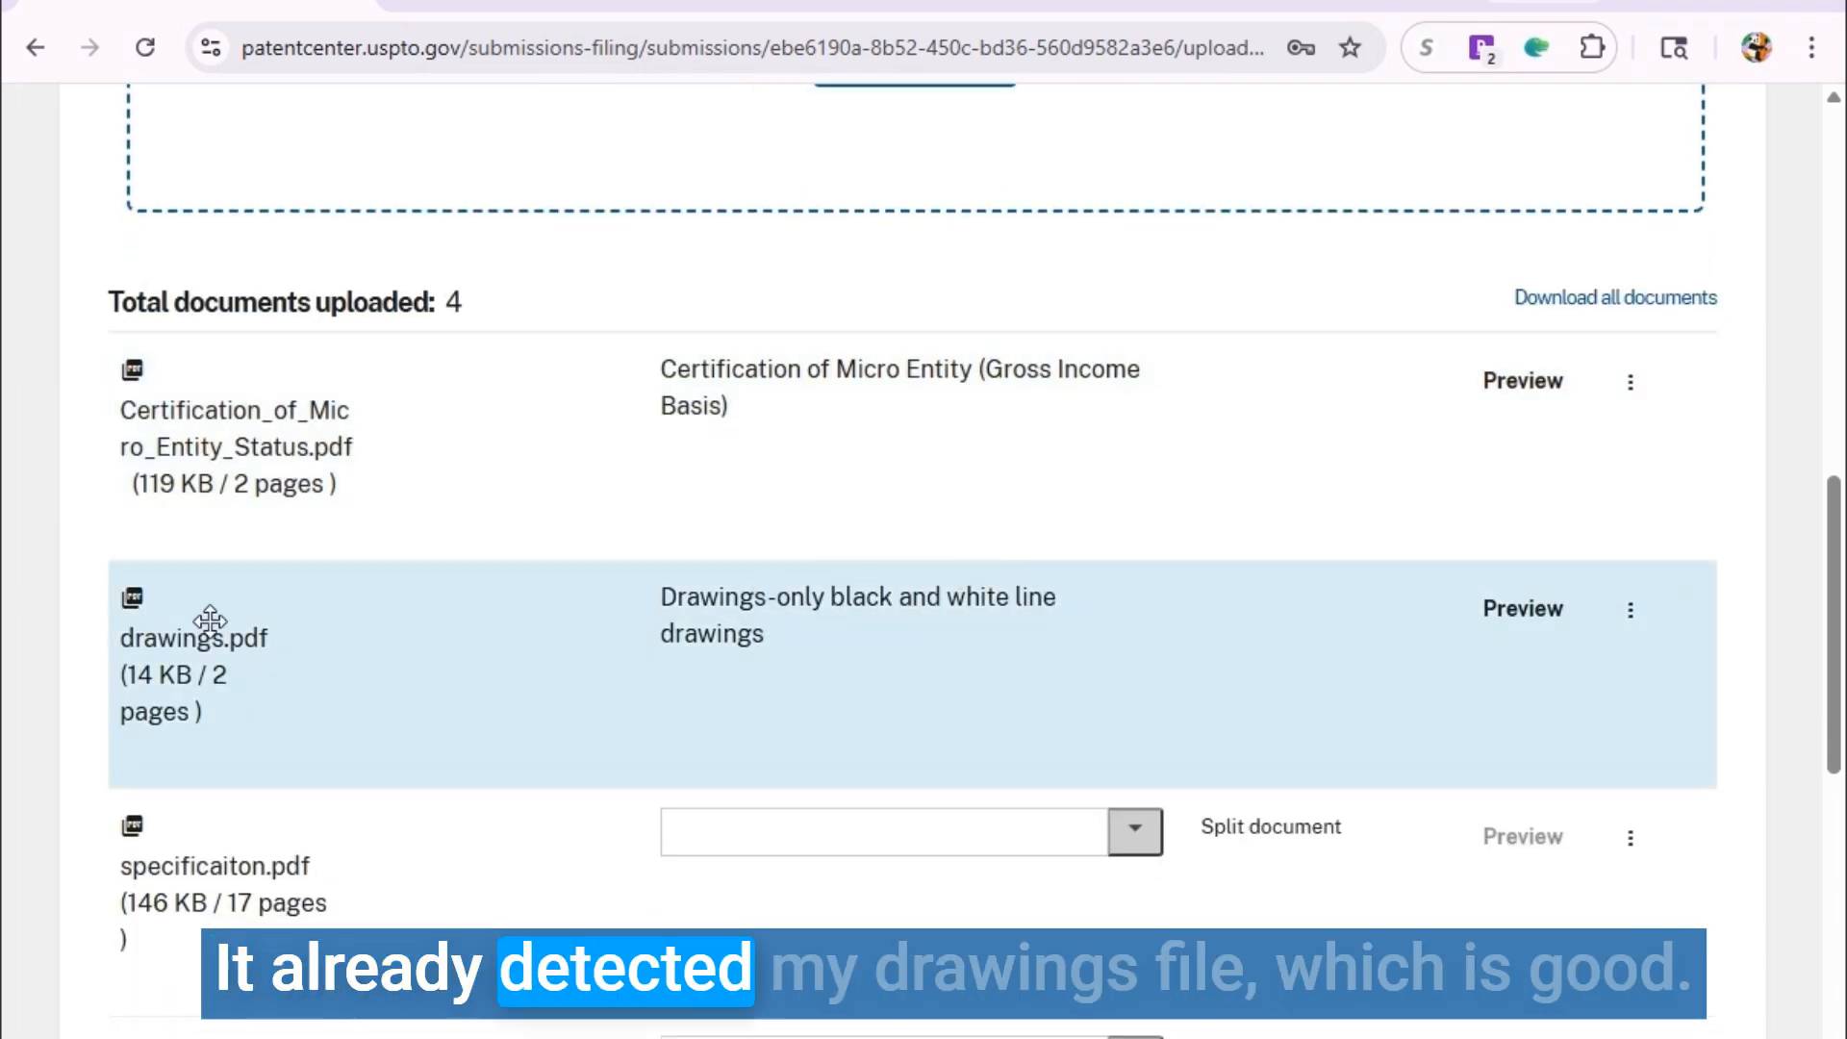
{"action": "scroll", "coordinate": [924, 639], "scroll_direction": "down", "scroll_amount": 4}
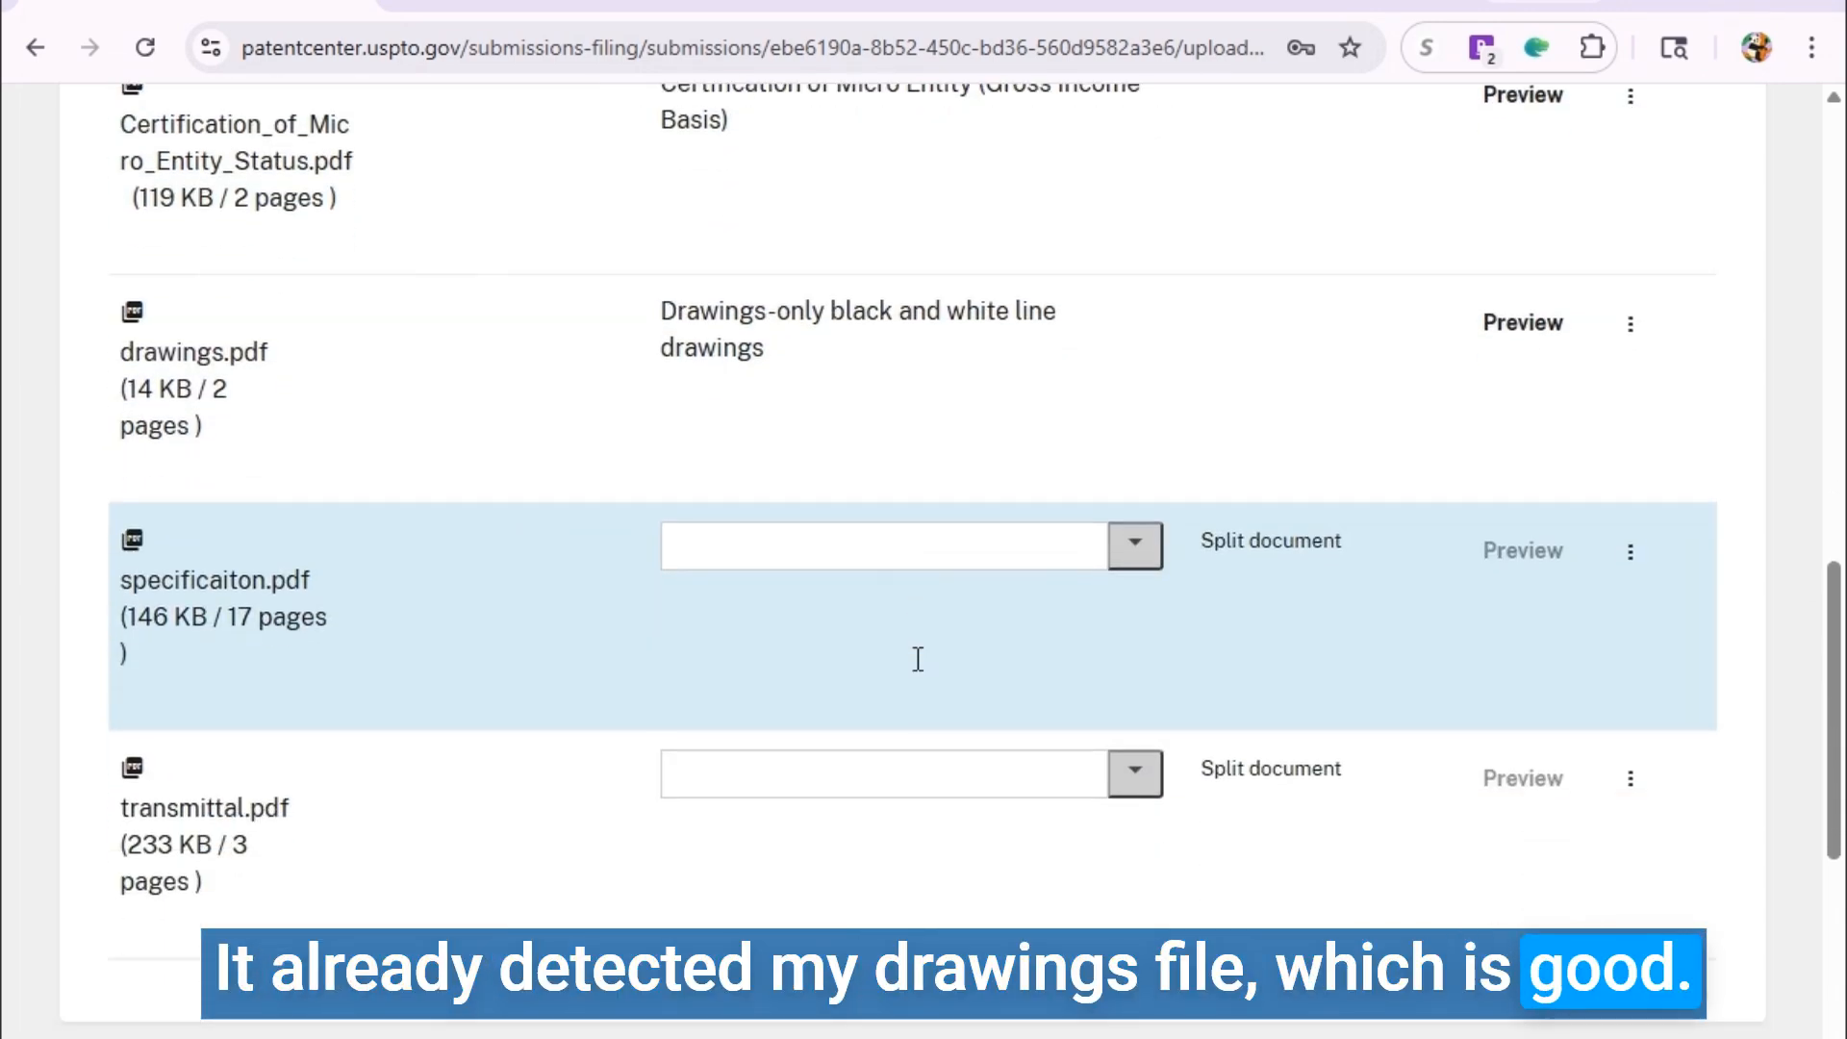
{"action": "left_click", "coordinate": [728, 524]}
{"action": "type", "text": "spec"}
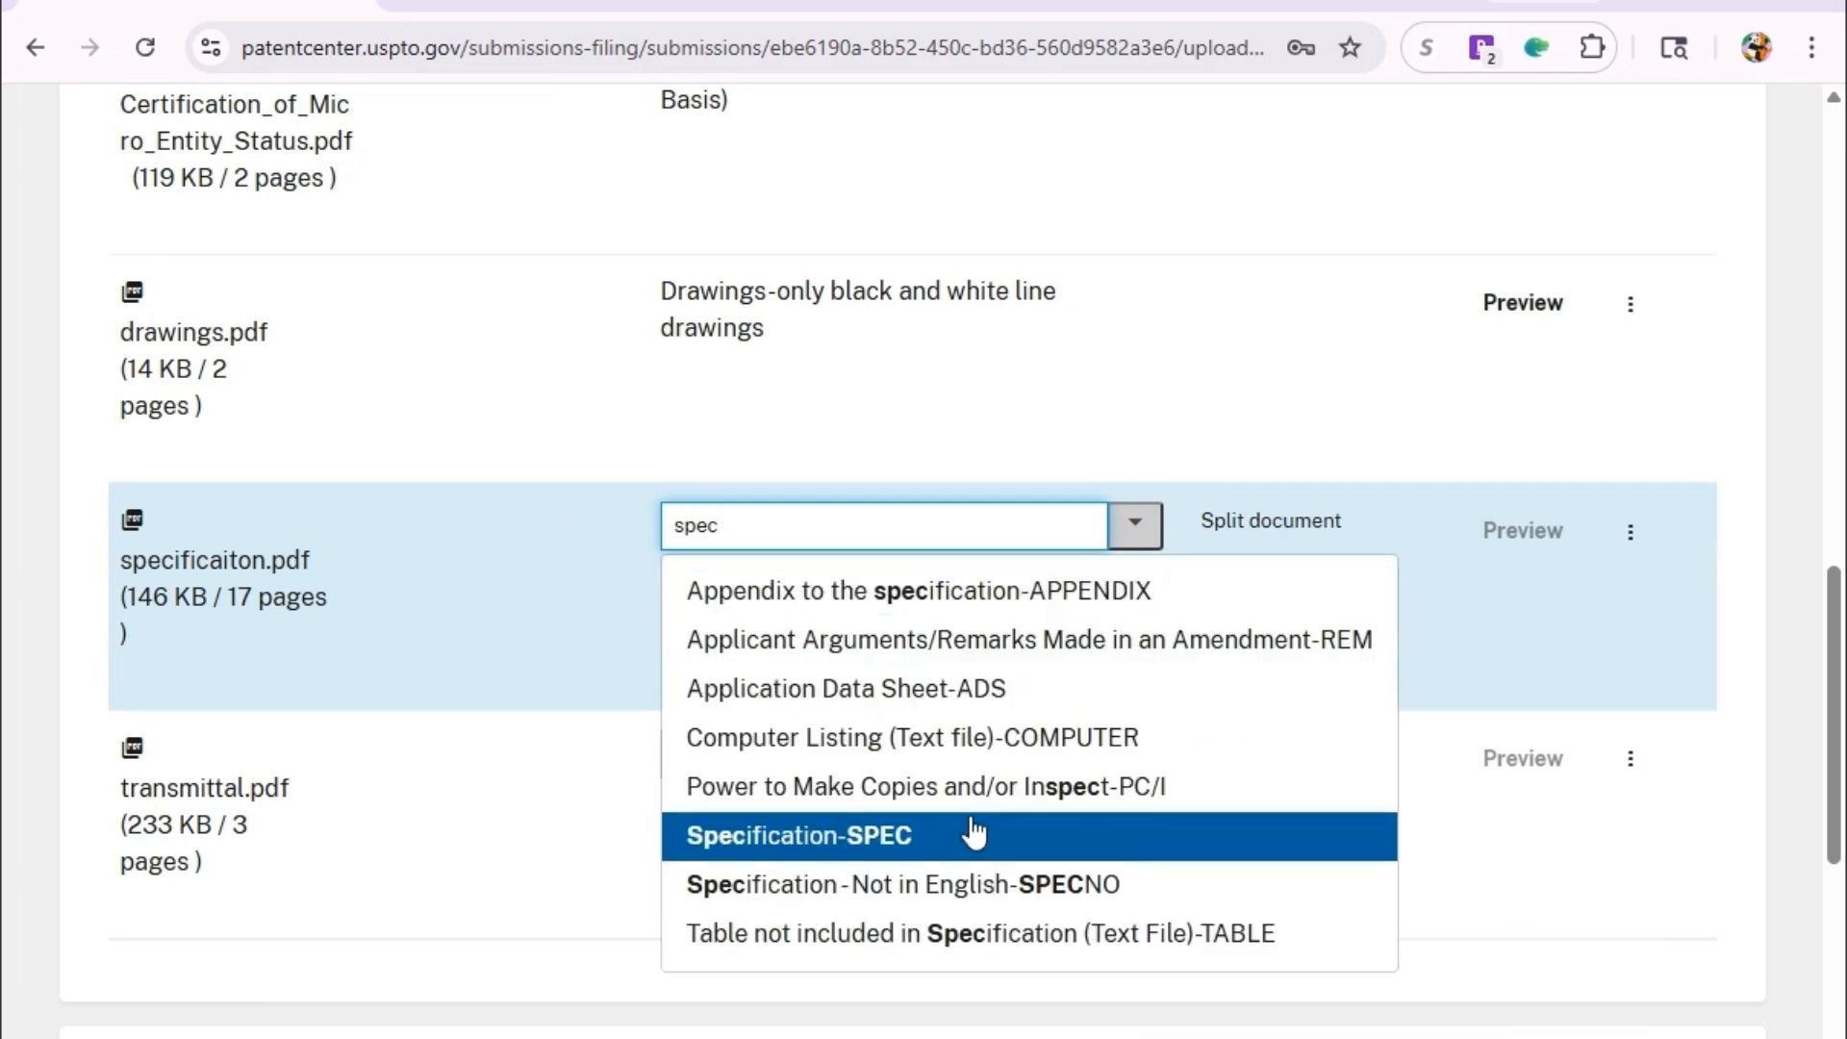
{"action": "left_click", "coordinate": [956, 830]}
{"action": "scroll", "coordinate": [437, 662], "scroll_direction": "down", "scroll_amount": 2}
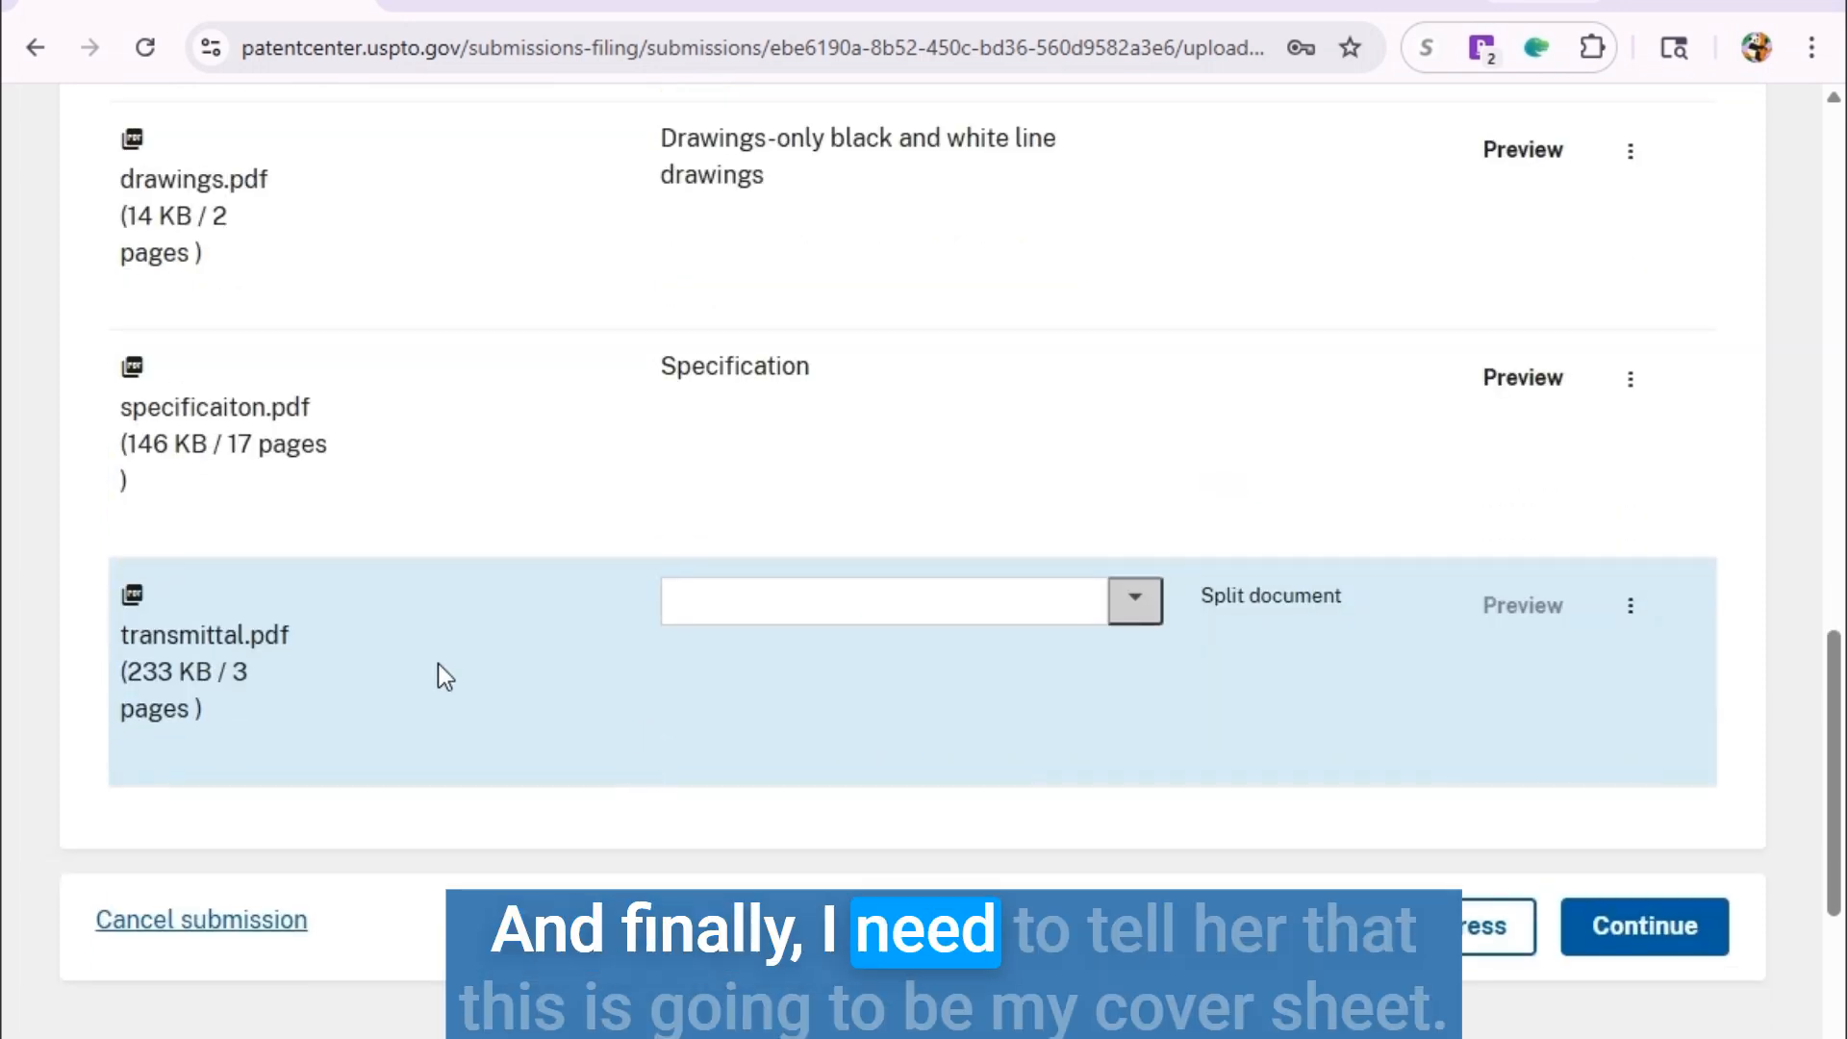
{"action": "left_click", "coordinate": [736, 624]}
{"action": "type", "text": "cover"}
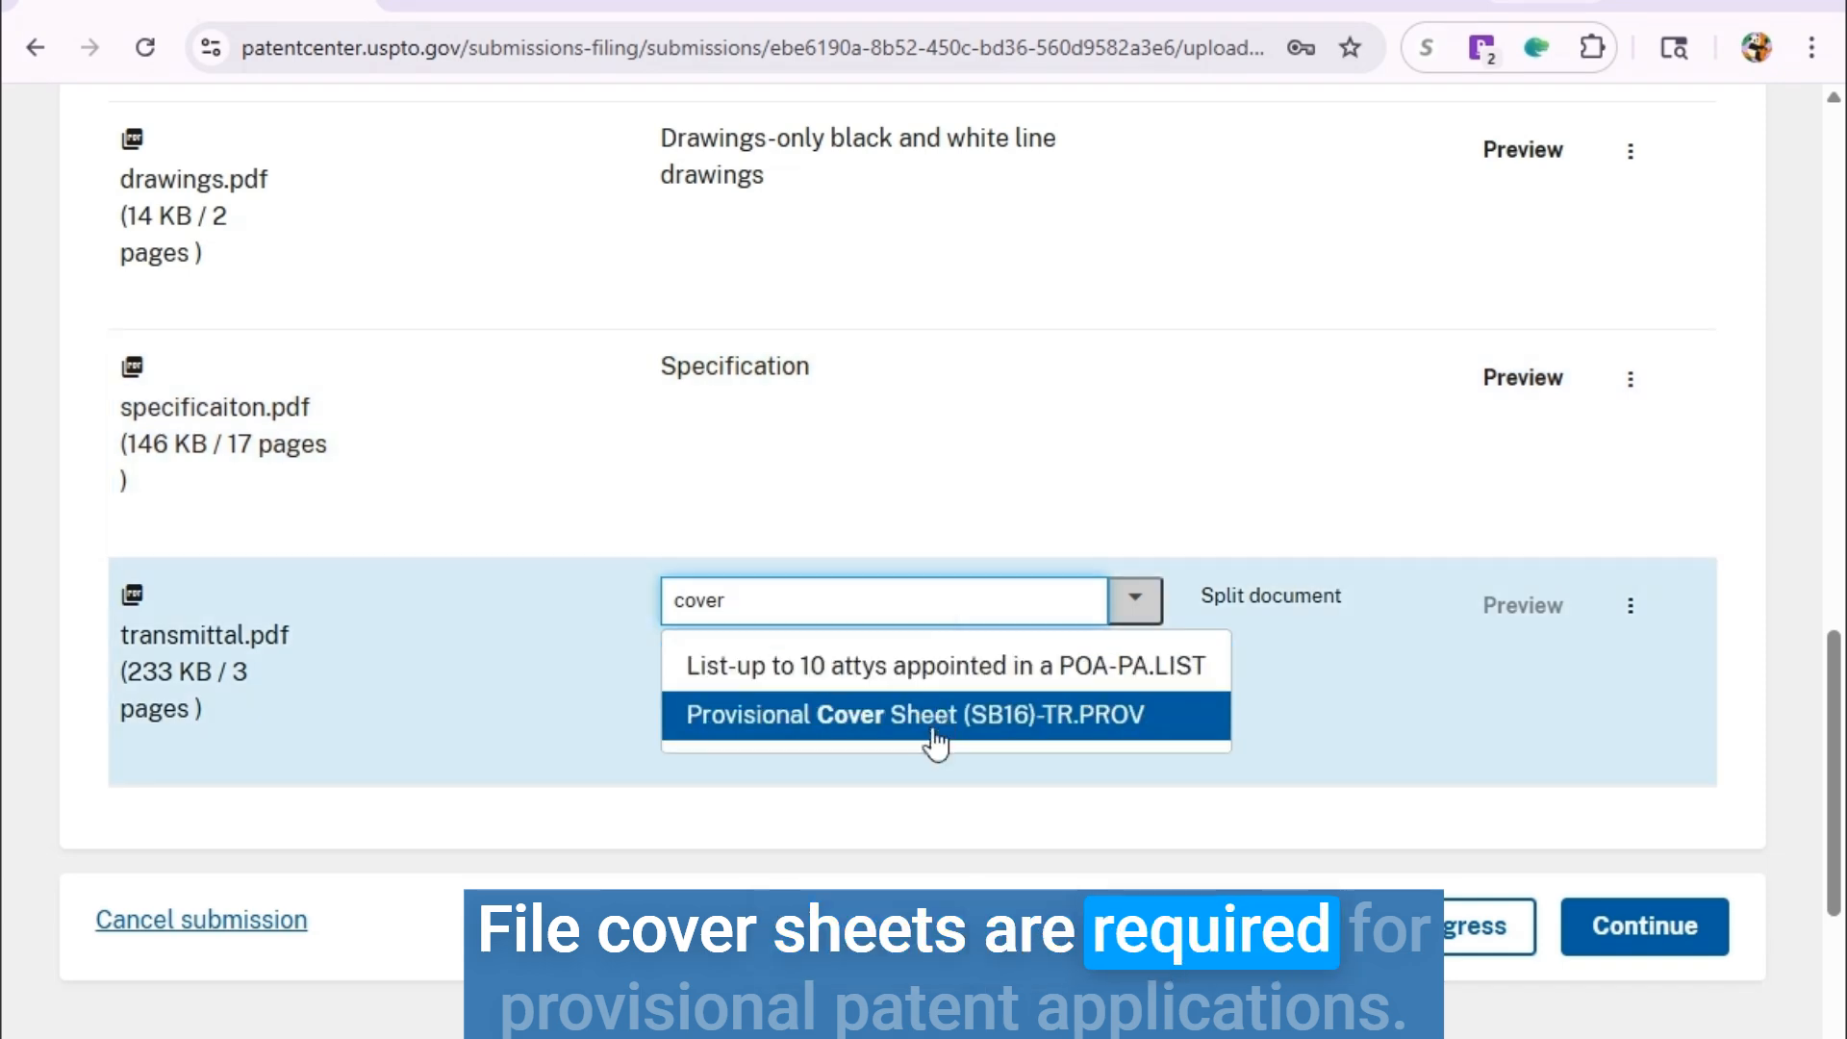
{"action": "left_click", "coordinate": [931, 722]}
{"action": "scroll", "coordinate": [731, 664], "scroll_direction": "down", "scroll_amount": 3}
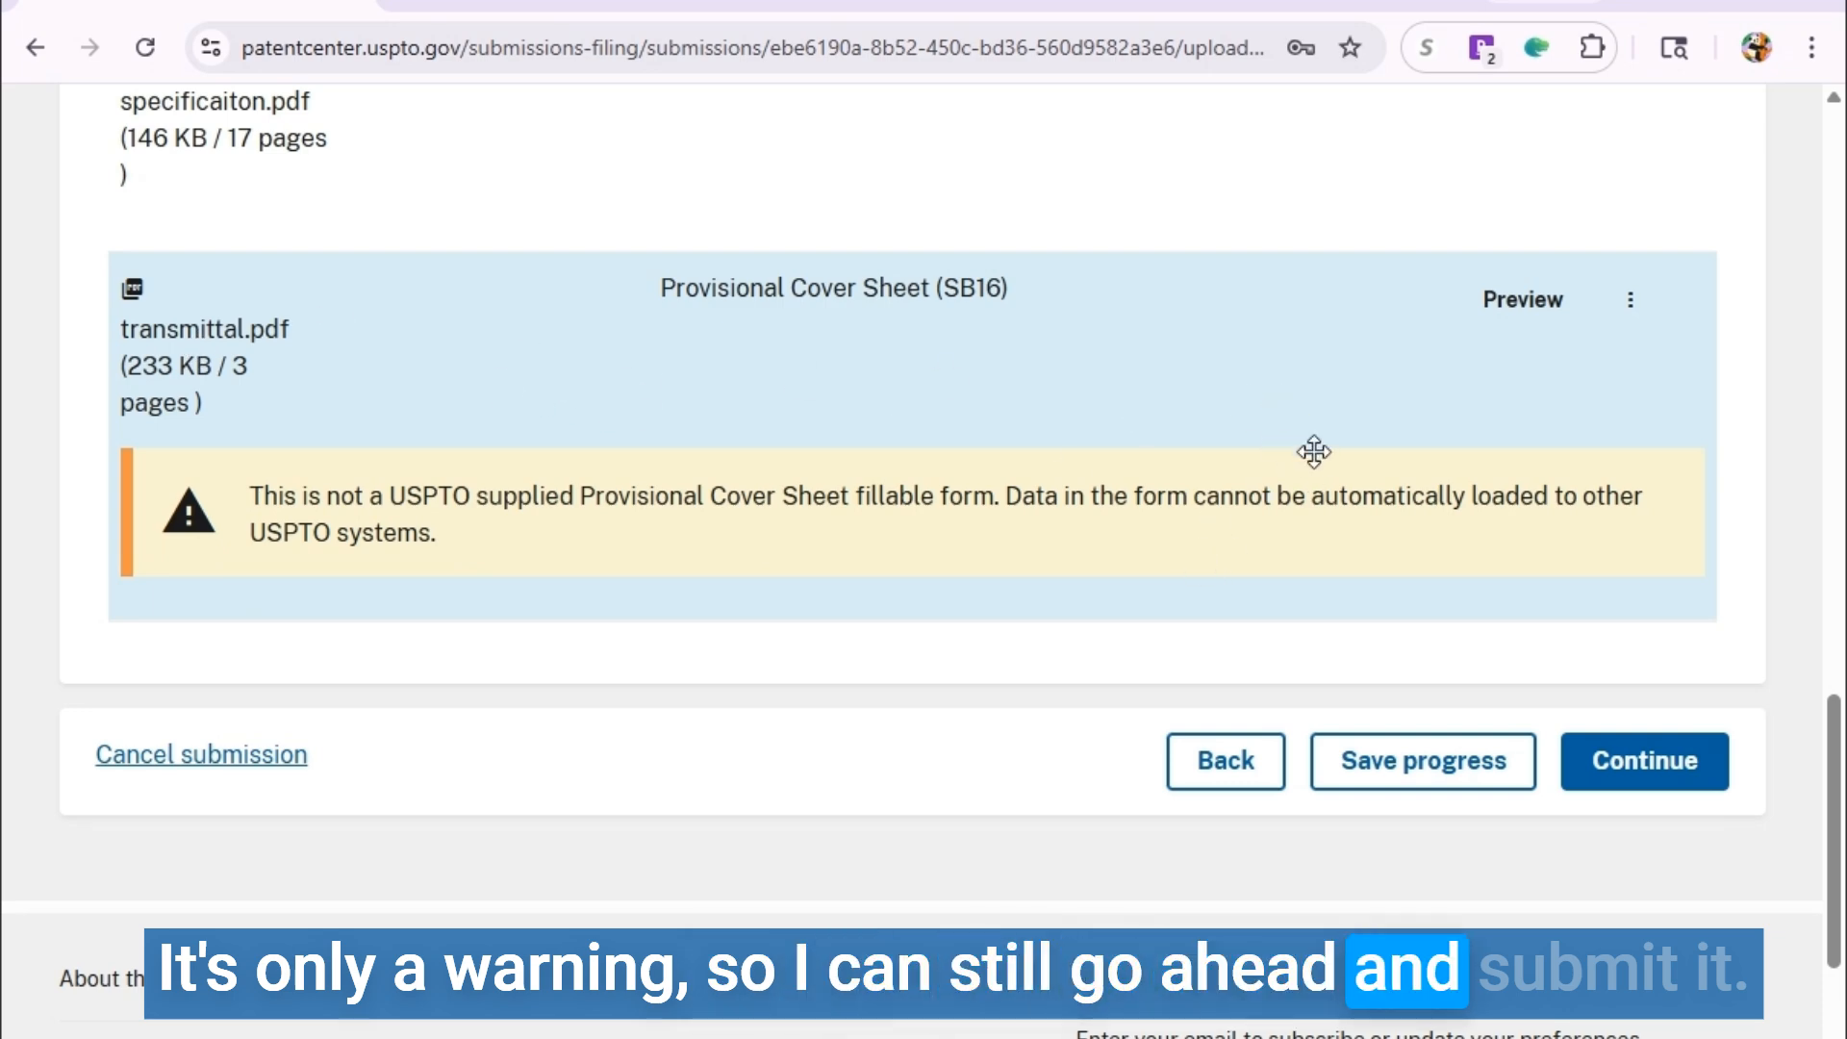
{"action": "scroll", "coordinate": [1315, 451], "scroll_direction": "down", "scroll_amount": 2}
{"action": "scroll", "coordinate": [1308, 474], "scroll_direction": "up", "scroll_amount": 4}
{"action": "scroll", "coordinate": [1312, 491], "scroll_direction": "down", "scroll_amount": 3}
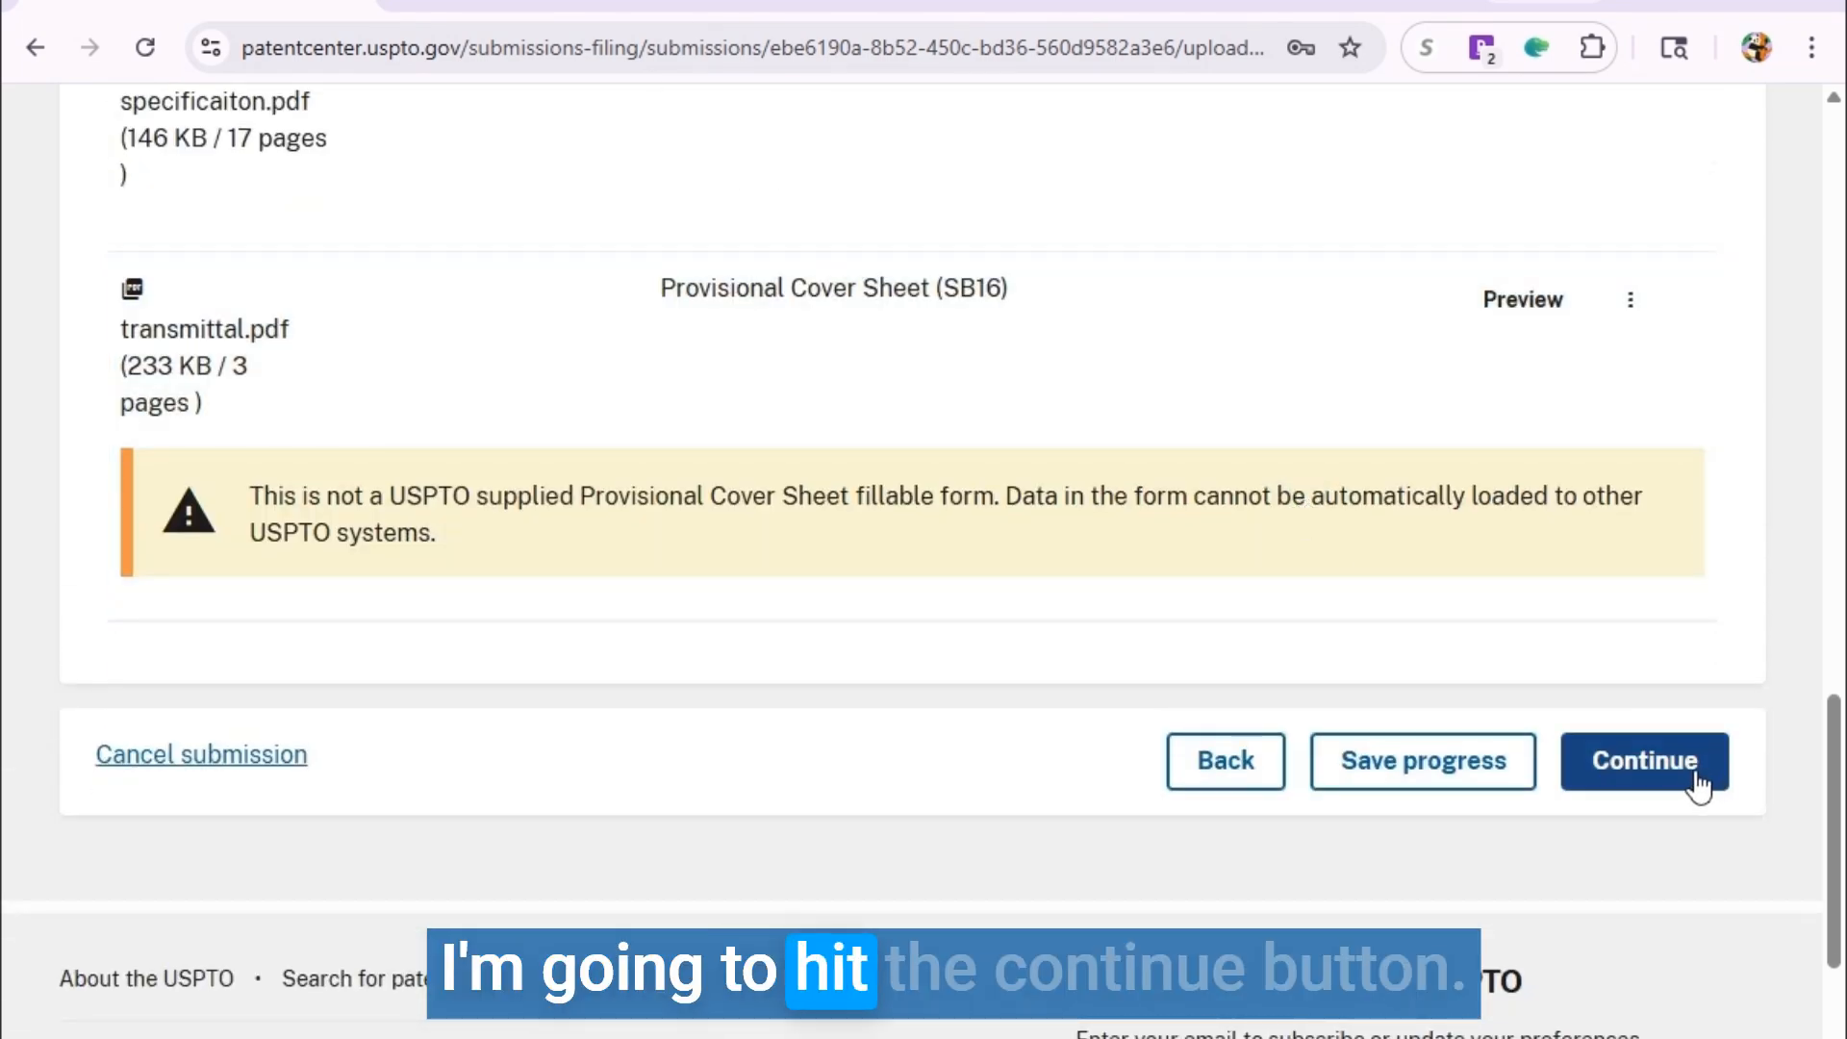
Keep entity status as Micro and continue to the Calculate fees page.
{"action": "left_click", "coordinate": [1694, 777]}
{"action": "scroll", "coordinate": [1193, 635], "scroll_direction": "down", "scroll_amount": 3}
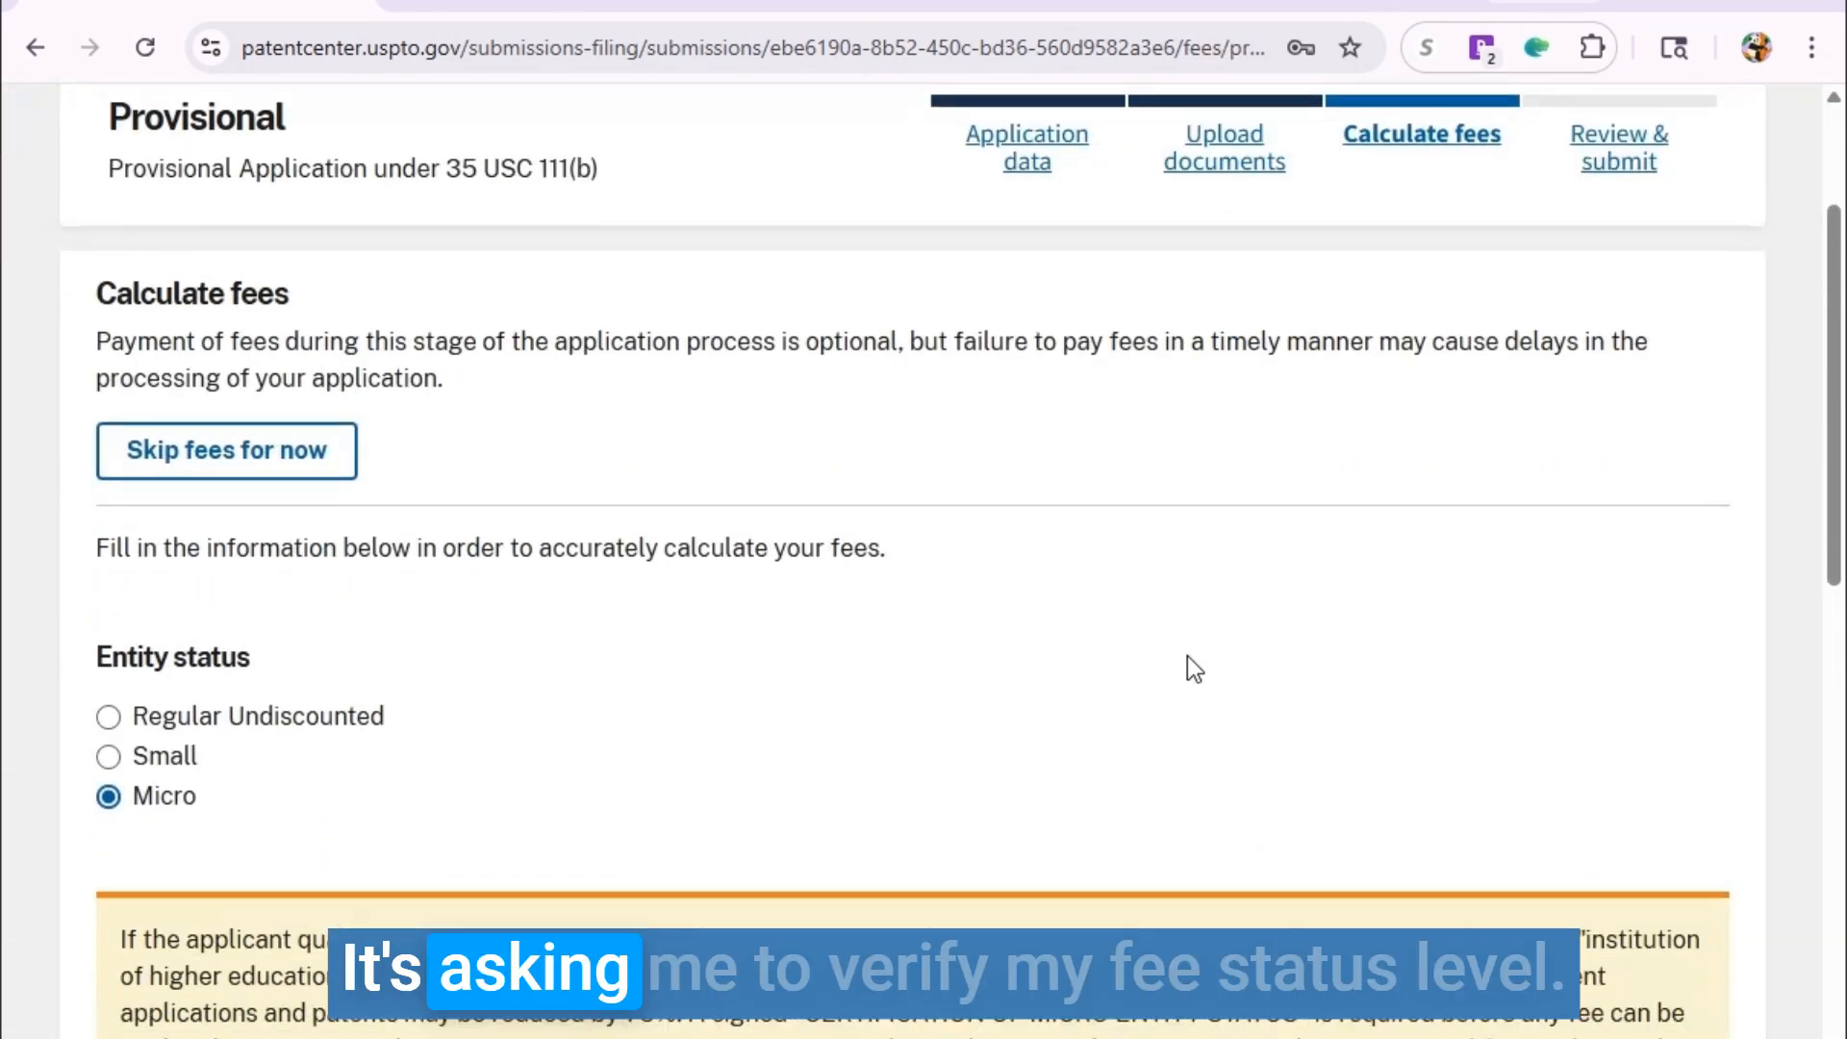
{"action": "scroll", "coordinate": [1194, 664], "scroll_direction": "down", "scroll_amount": 2}
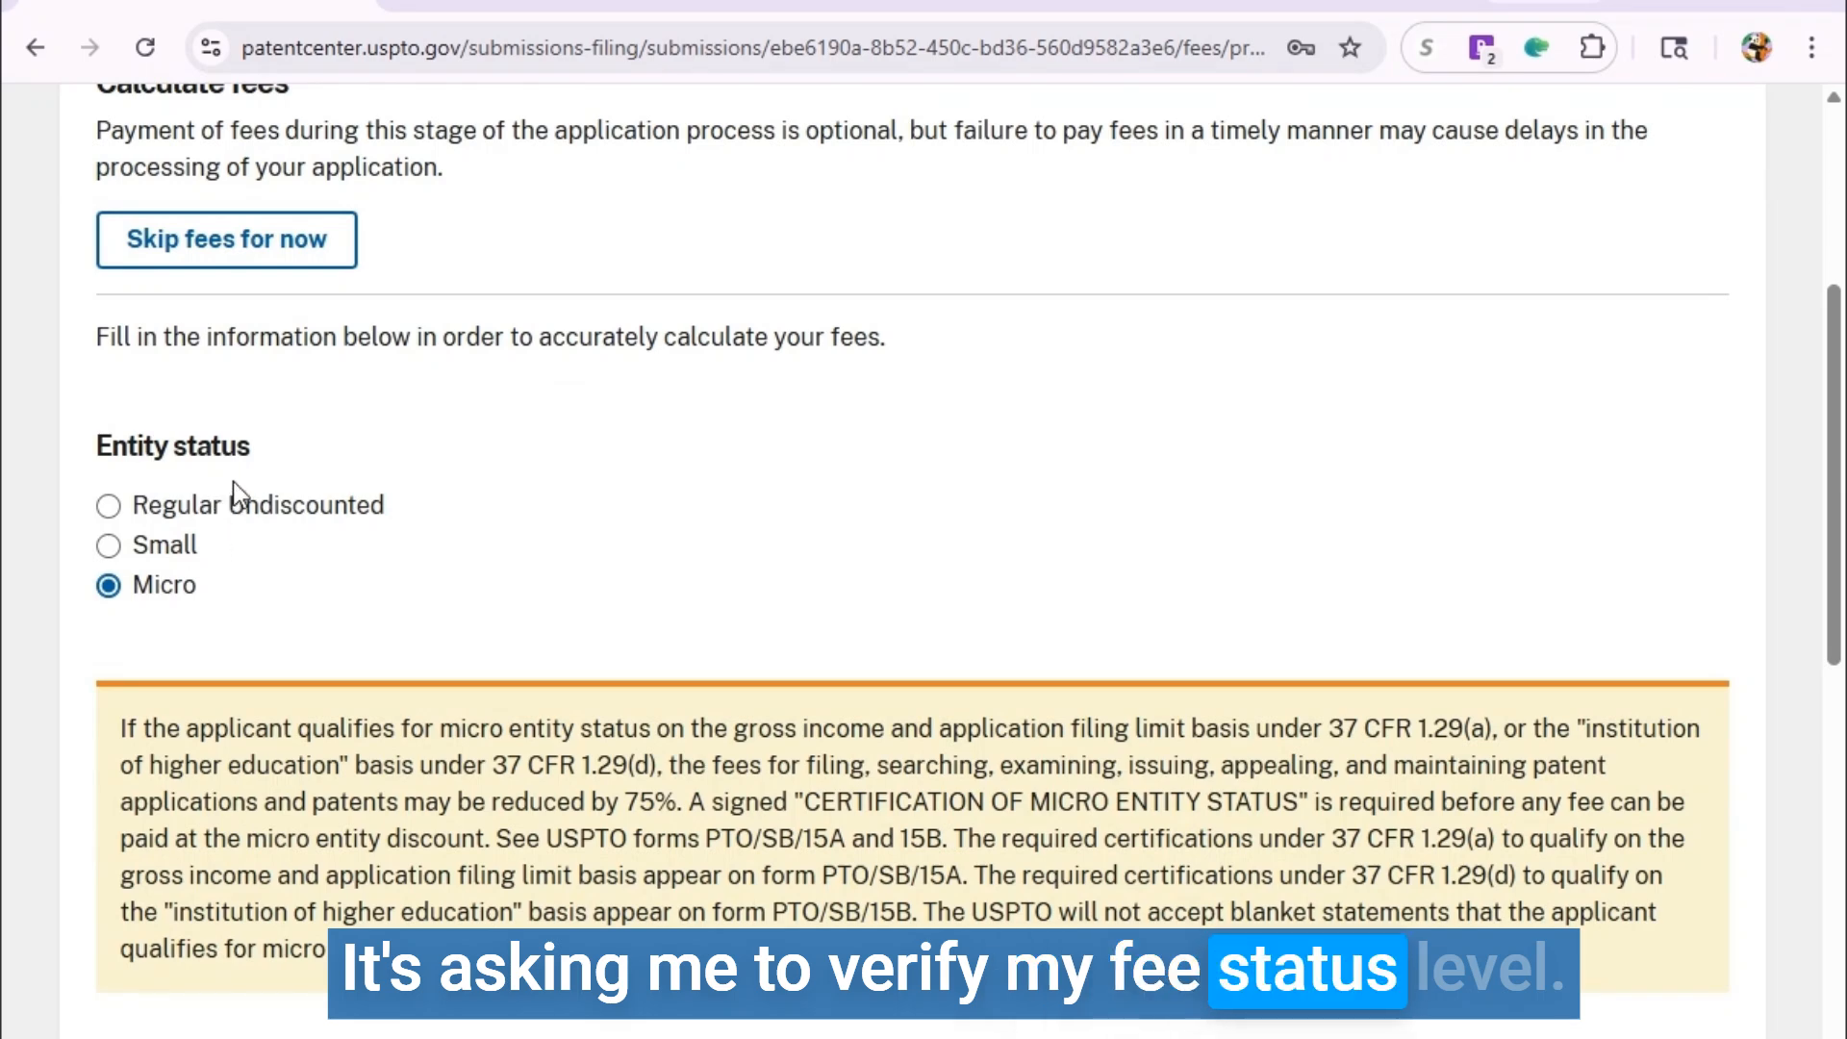
{"action": "scroll", "coordinate": [281, 539], "scroll_direction": "down", "scroll_amount": 2}
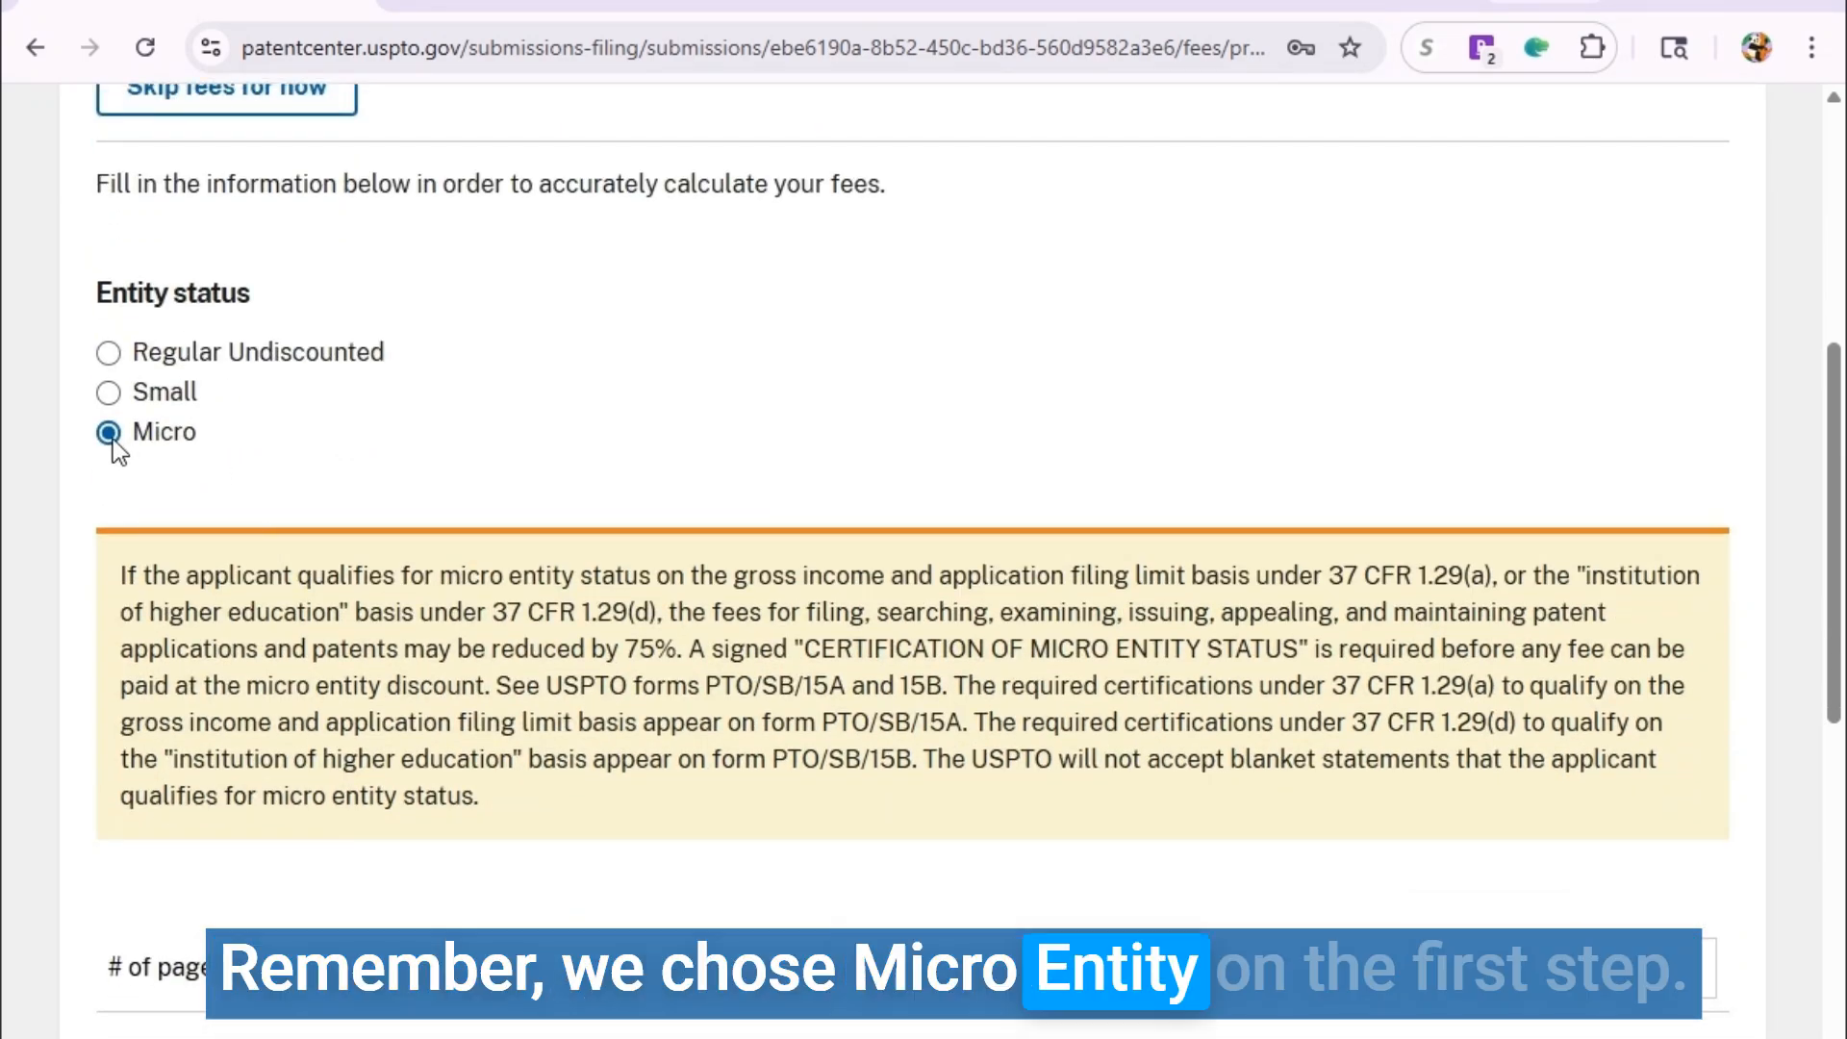
{"action": "scroll", "coordinate": [253, 325], "scroll_direction": "down", "scroll_amount": 3}
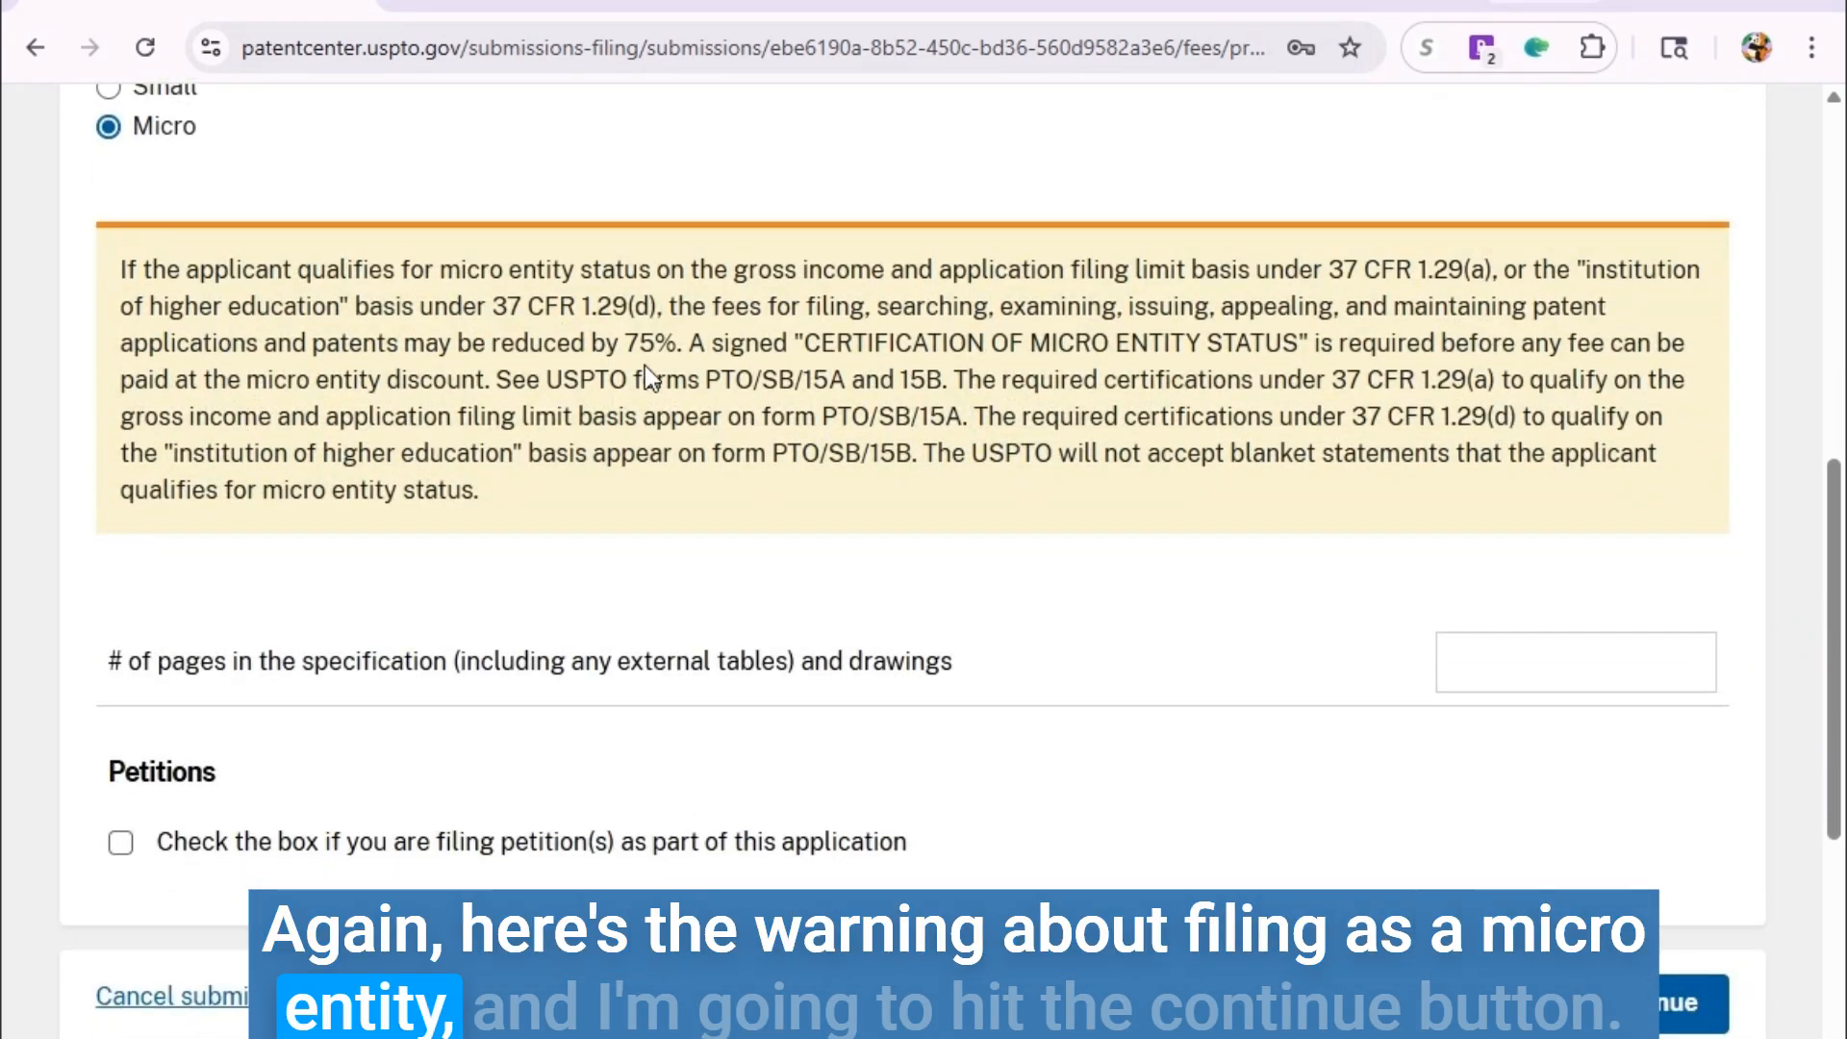
{"action": "scroll", "coordinate": [611, 457], "scroll_direction": "down", "scroll_amount": 3}
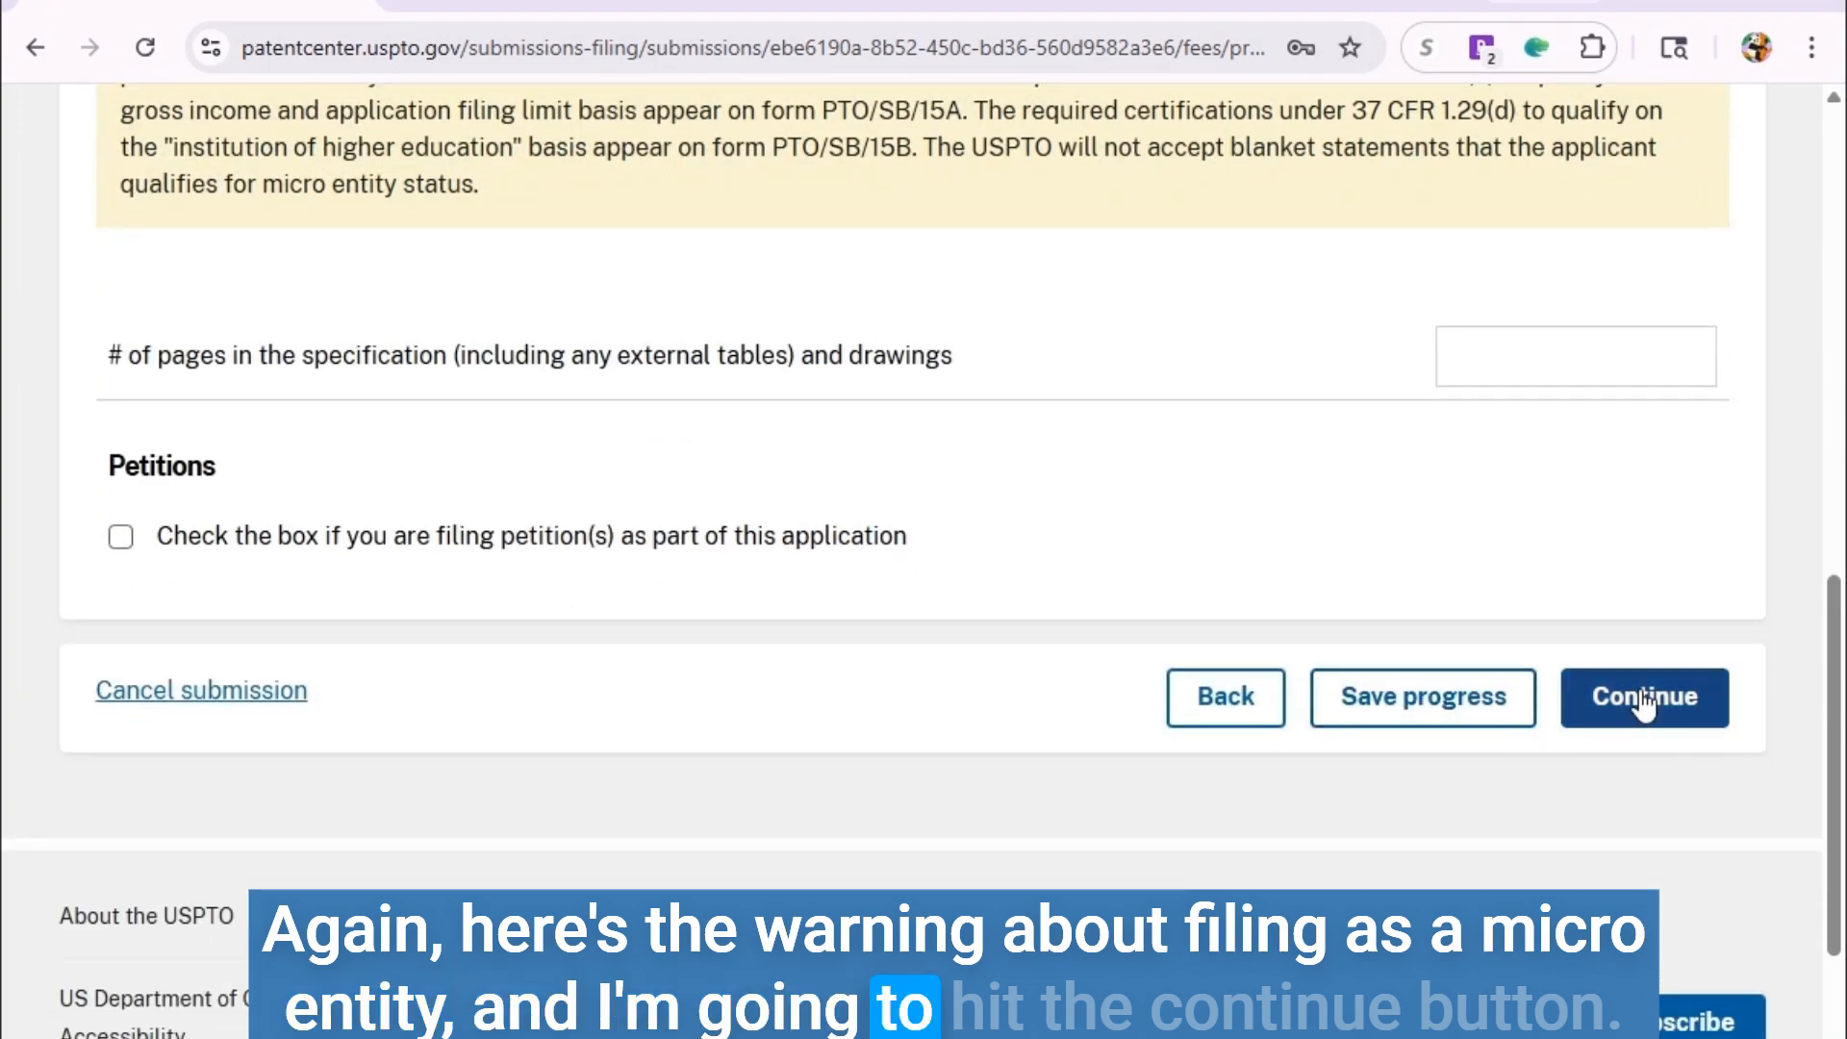
{"action": "left_click", "coordinate": [1646, 699]}
Select fee code 3005 Provisional Application Filing Fee and confirm the $65.00 total.
{"action": "scroll", "coordinate": [961, 664], "scroll_direction": "down", "scroll_amount": 4}
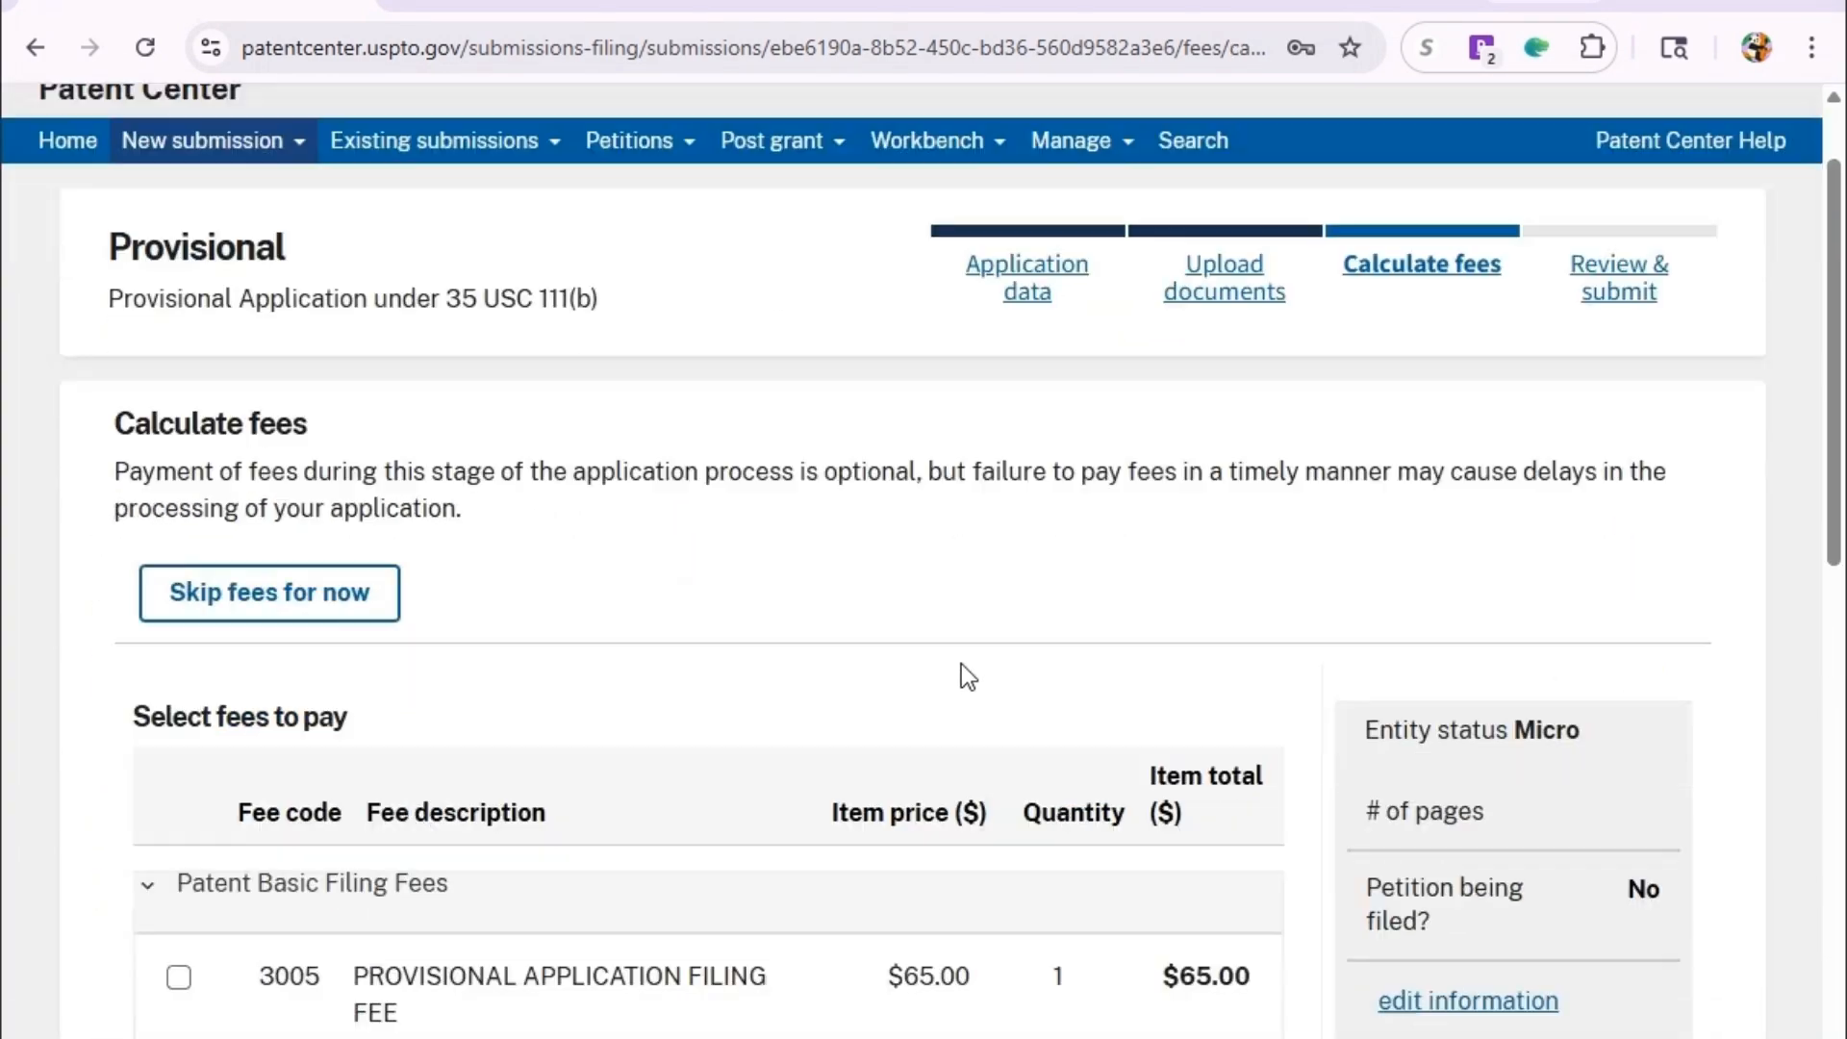
{"action": "scroll", "coordinate": [961, 675], "scroll_direction": "down", "scroll_amount": 2}
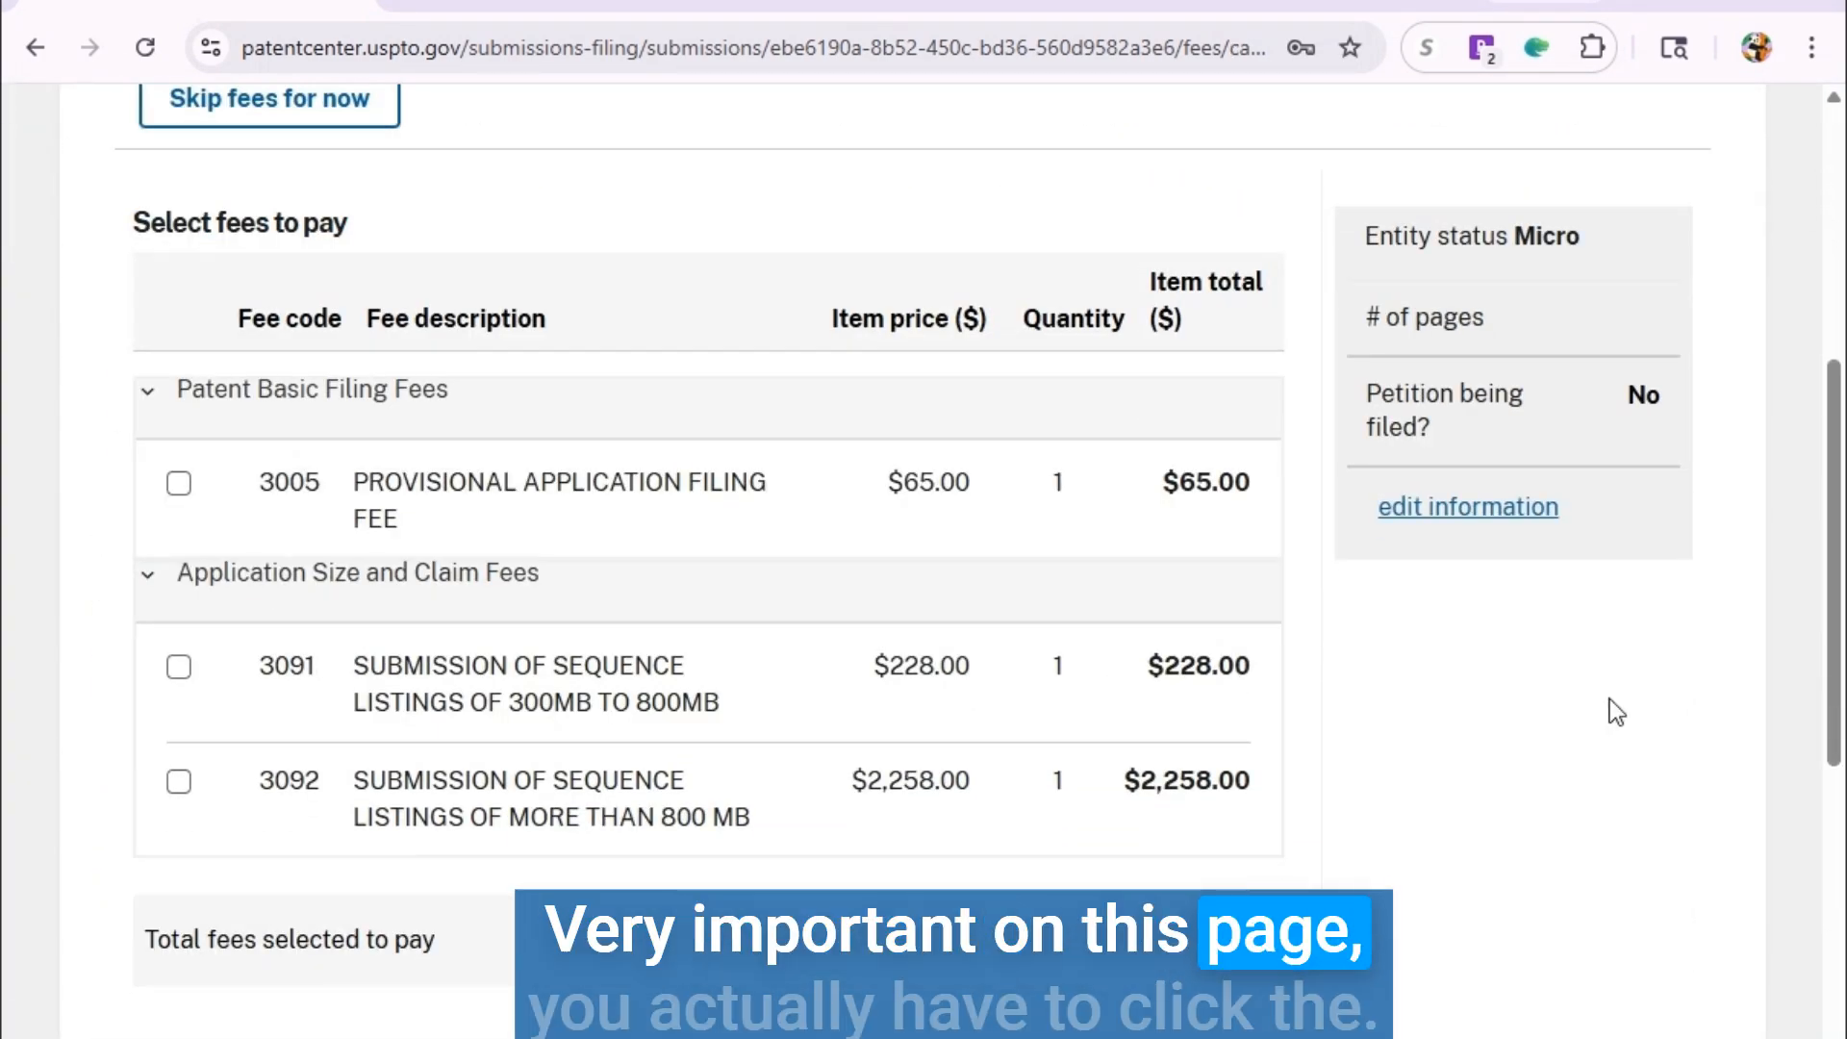
{"action": "left_click", "coordinate": [181, 489]}
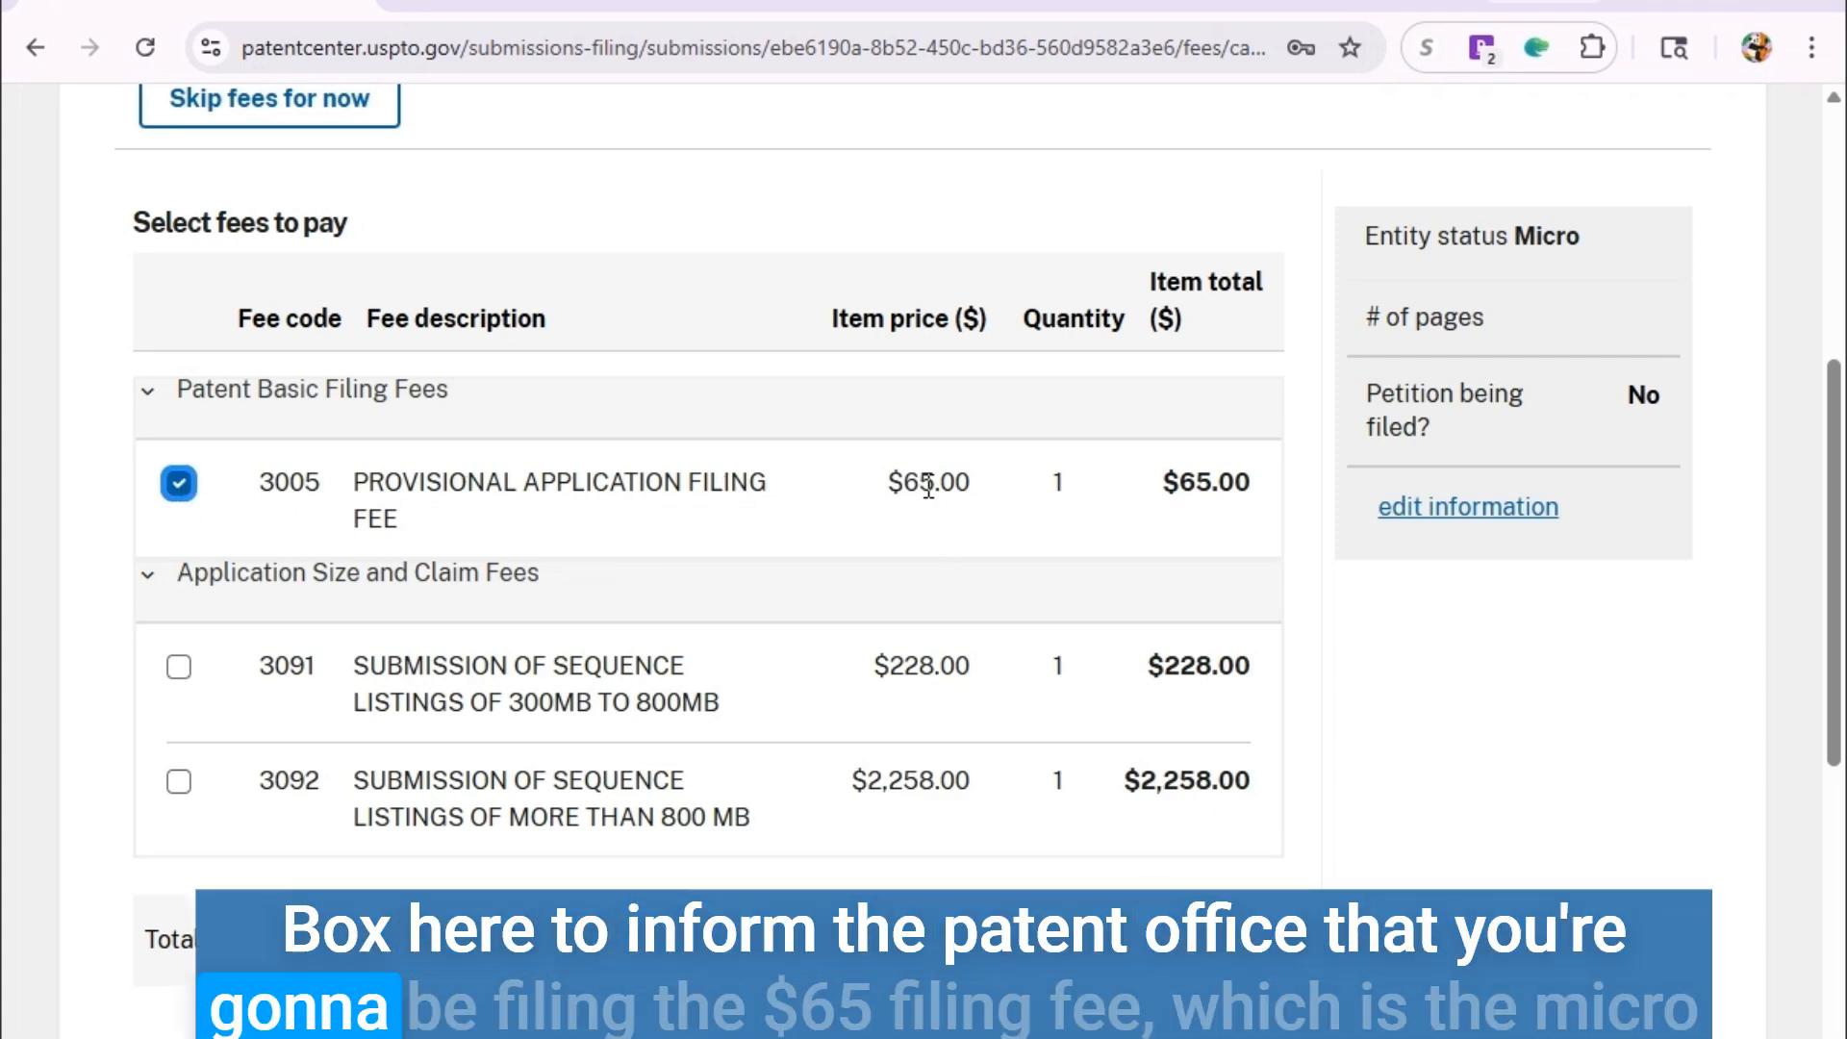
{"action": "left_click_drag", "start_coordinate": [1160, 485], "coordinate": [1254, 482]}
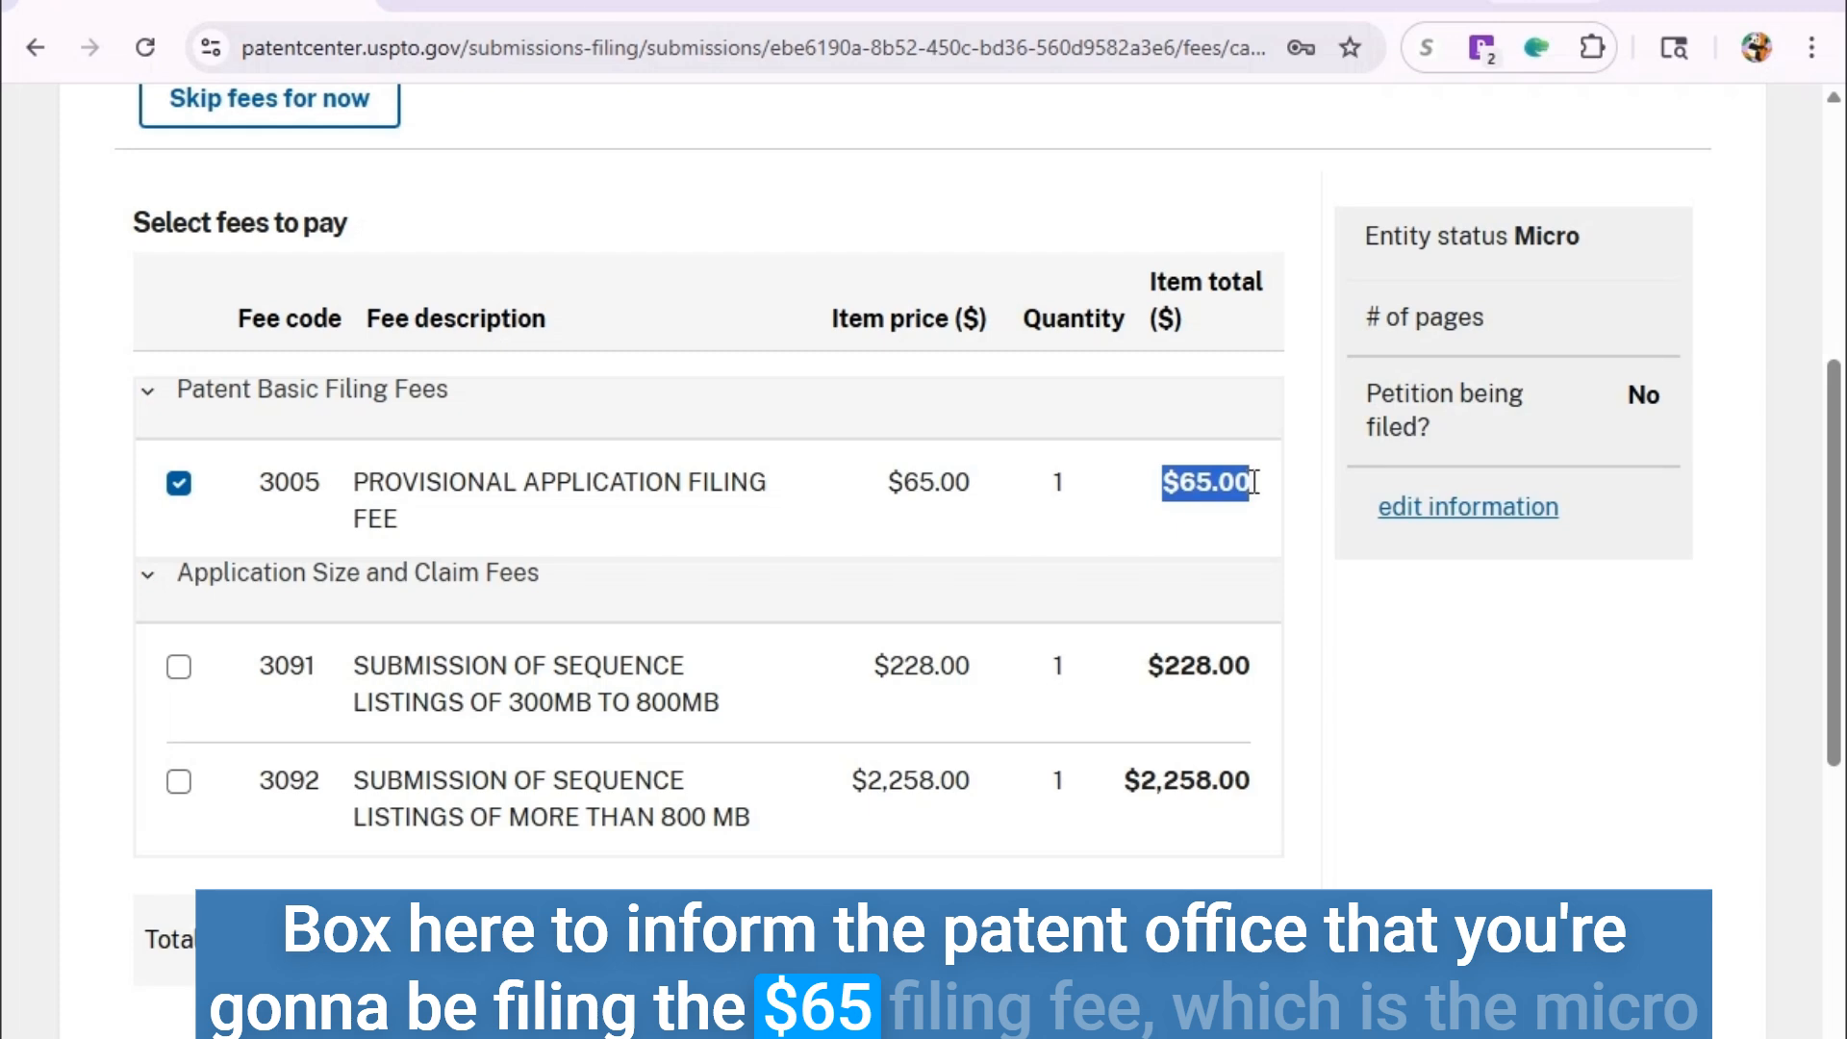
{"action": "scroll", "coordinate": [1319, 608], "scroll_direction": "up", "scroll_amount": 2}
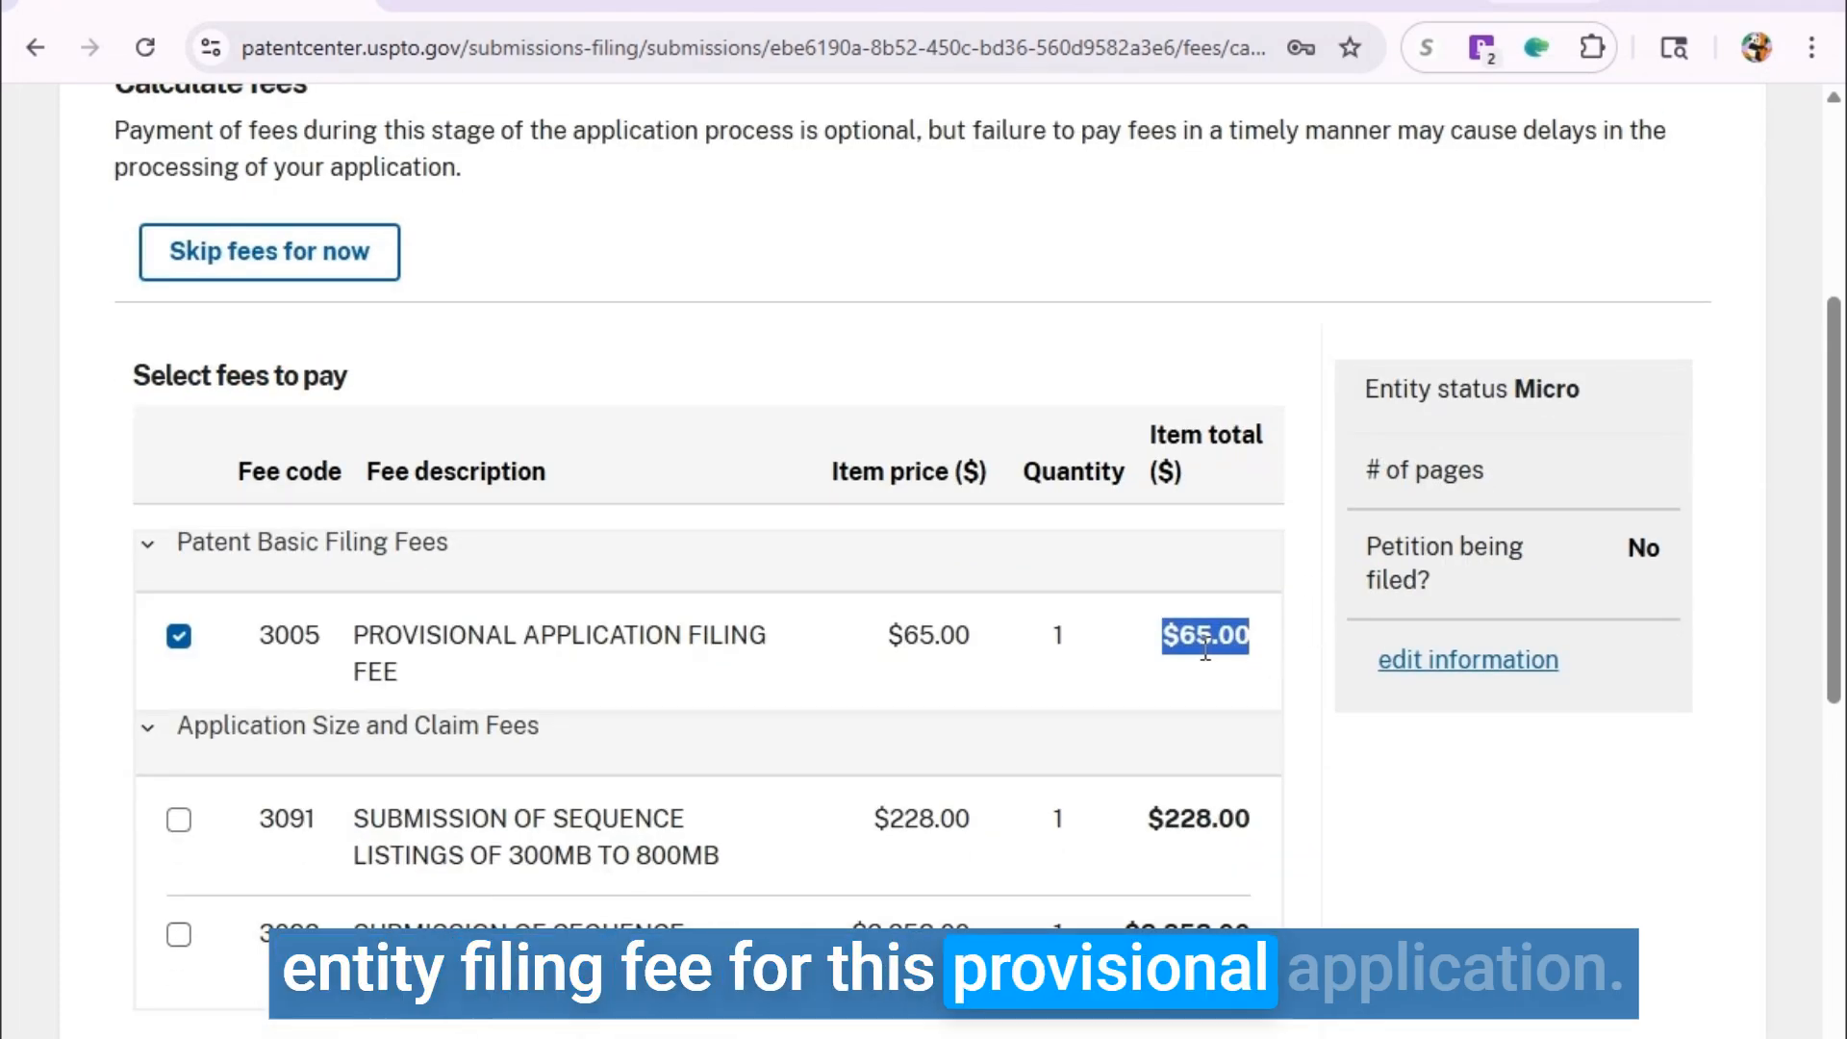
{"action": "scroll", "coordinate": [1204, 651], "scroll_direction": "down", "scroll_amount": 2}
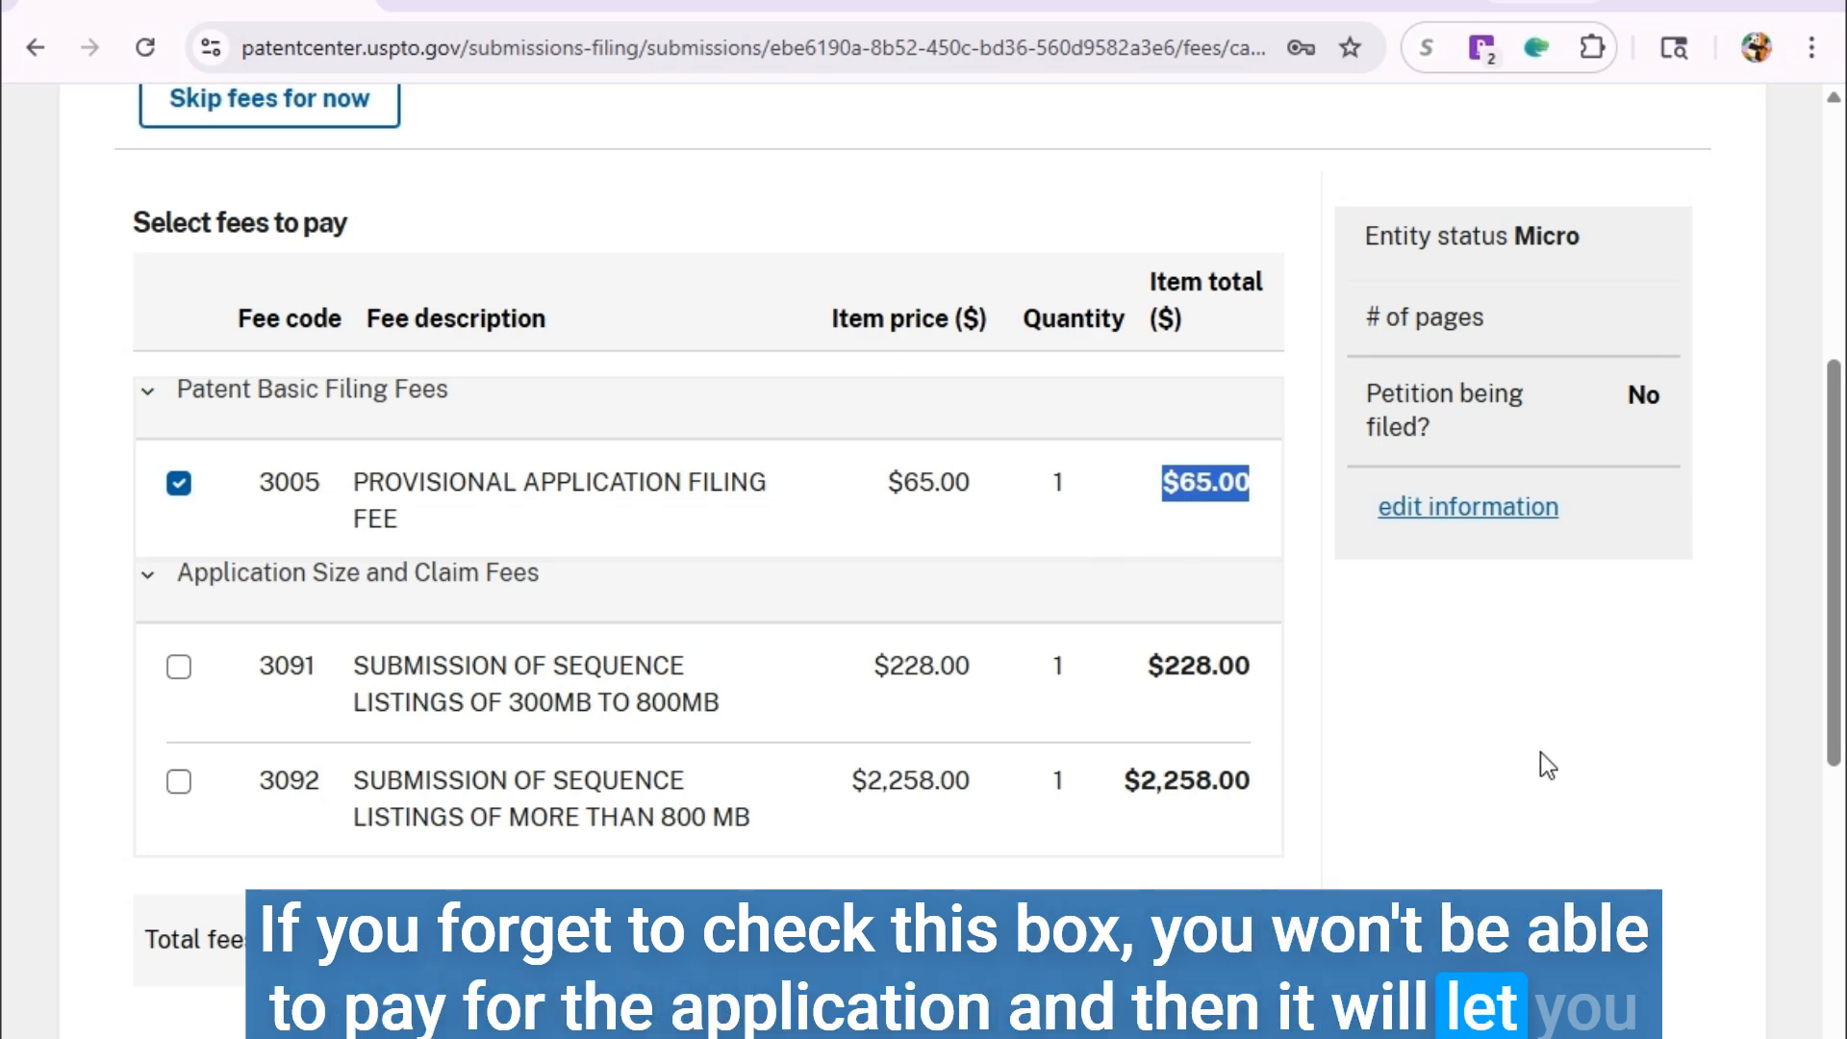
{"action": "scroll", "coordinate": [1539, 770], "scroll_direction": "down", "scroll_amount": 2}
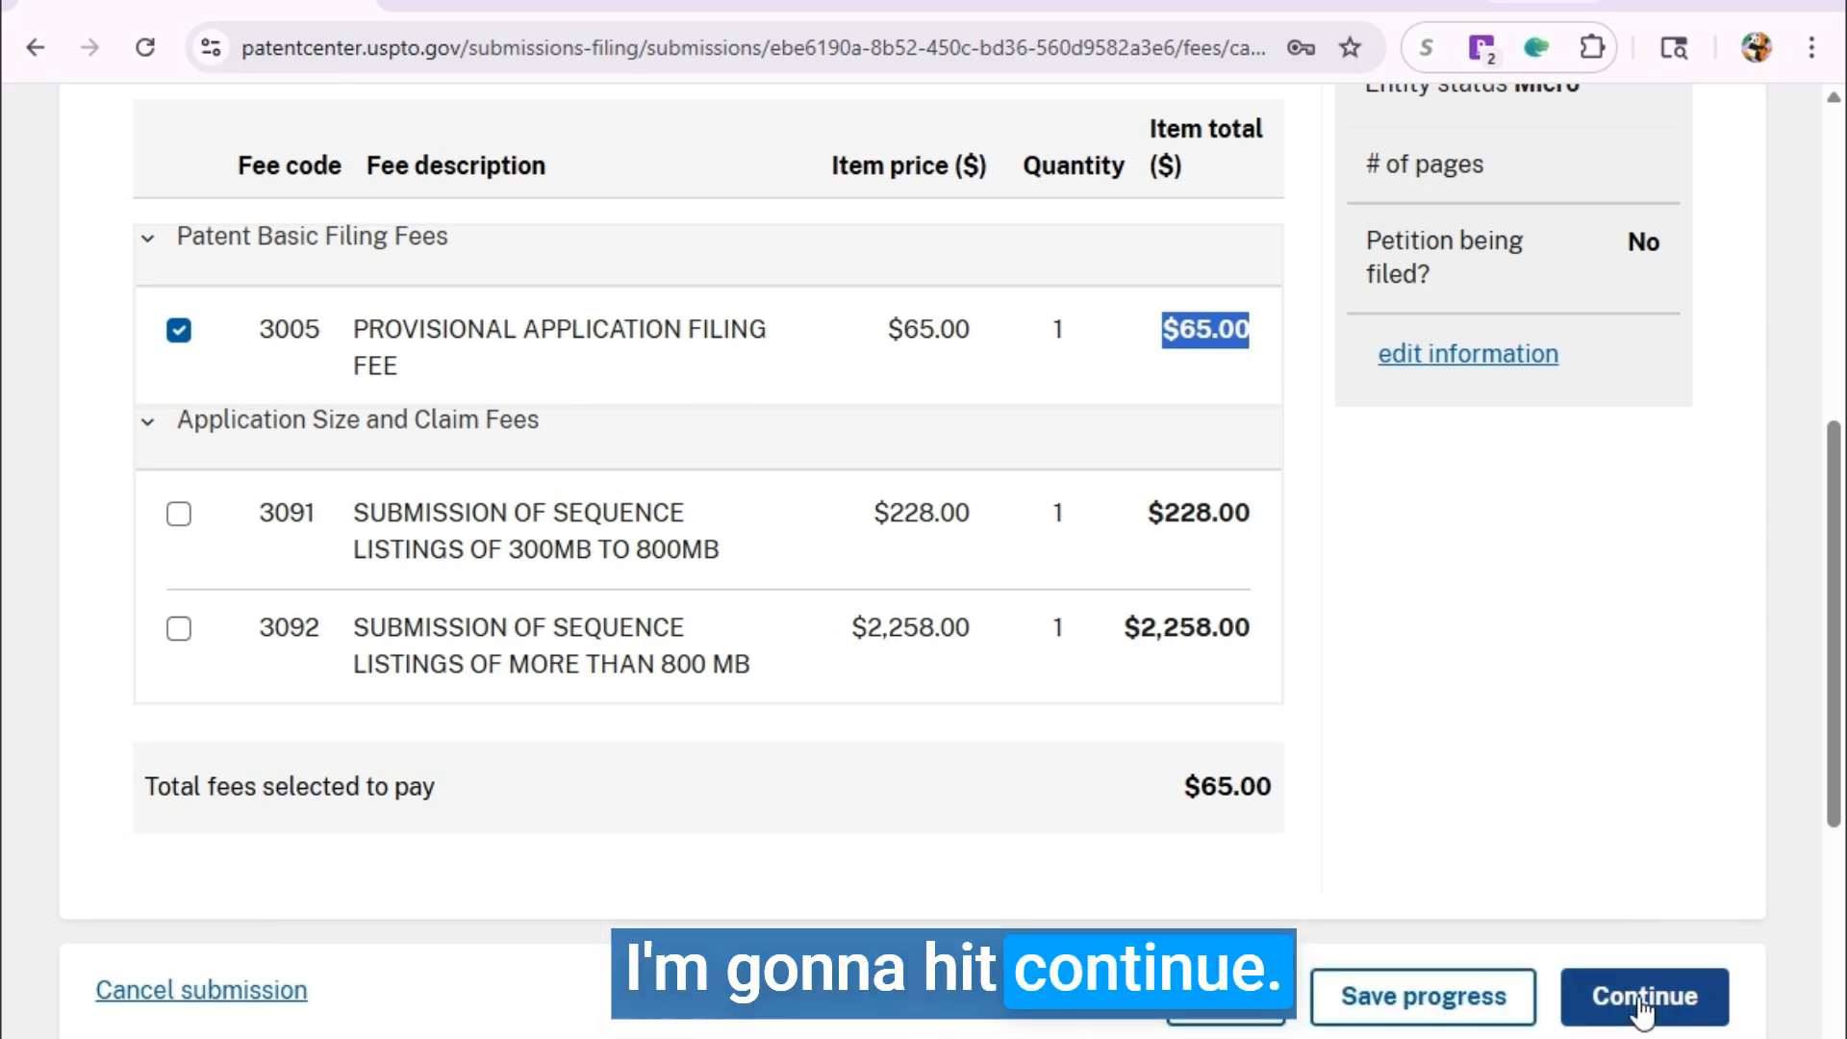
Continue to the Review & submit page and scroll to the Total documents uploaded list.
{"action": "left_click", "coordinate": [1643, 996]}
{"action": "scroll", "coordinate": [1546, 872], "scroll_direction": "down", "scroll_amount": 6}
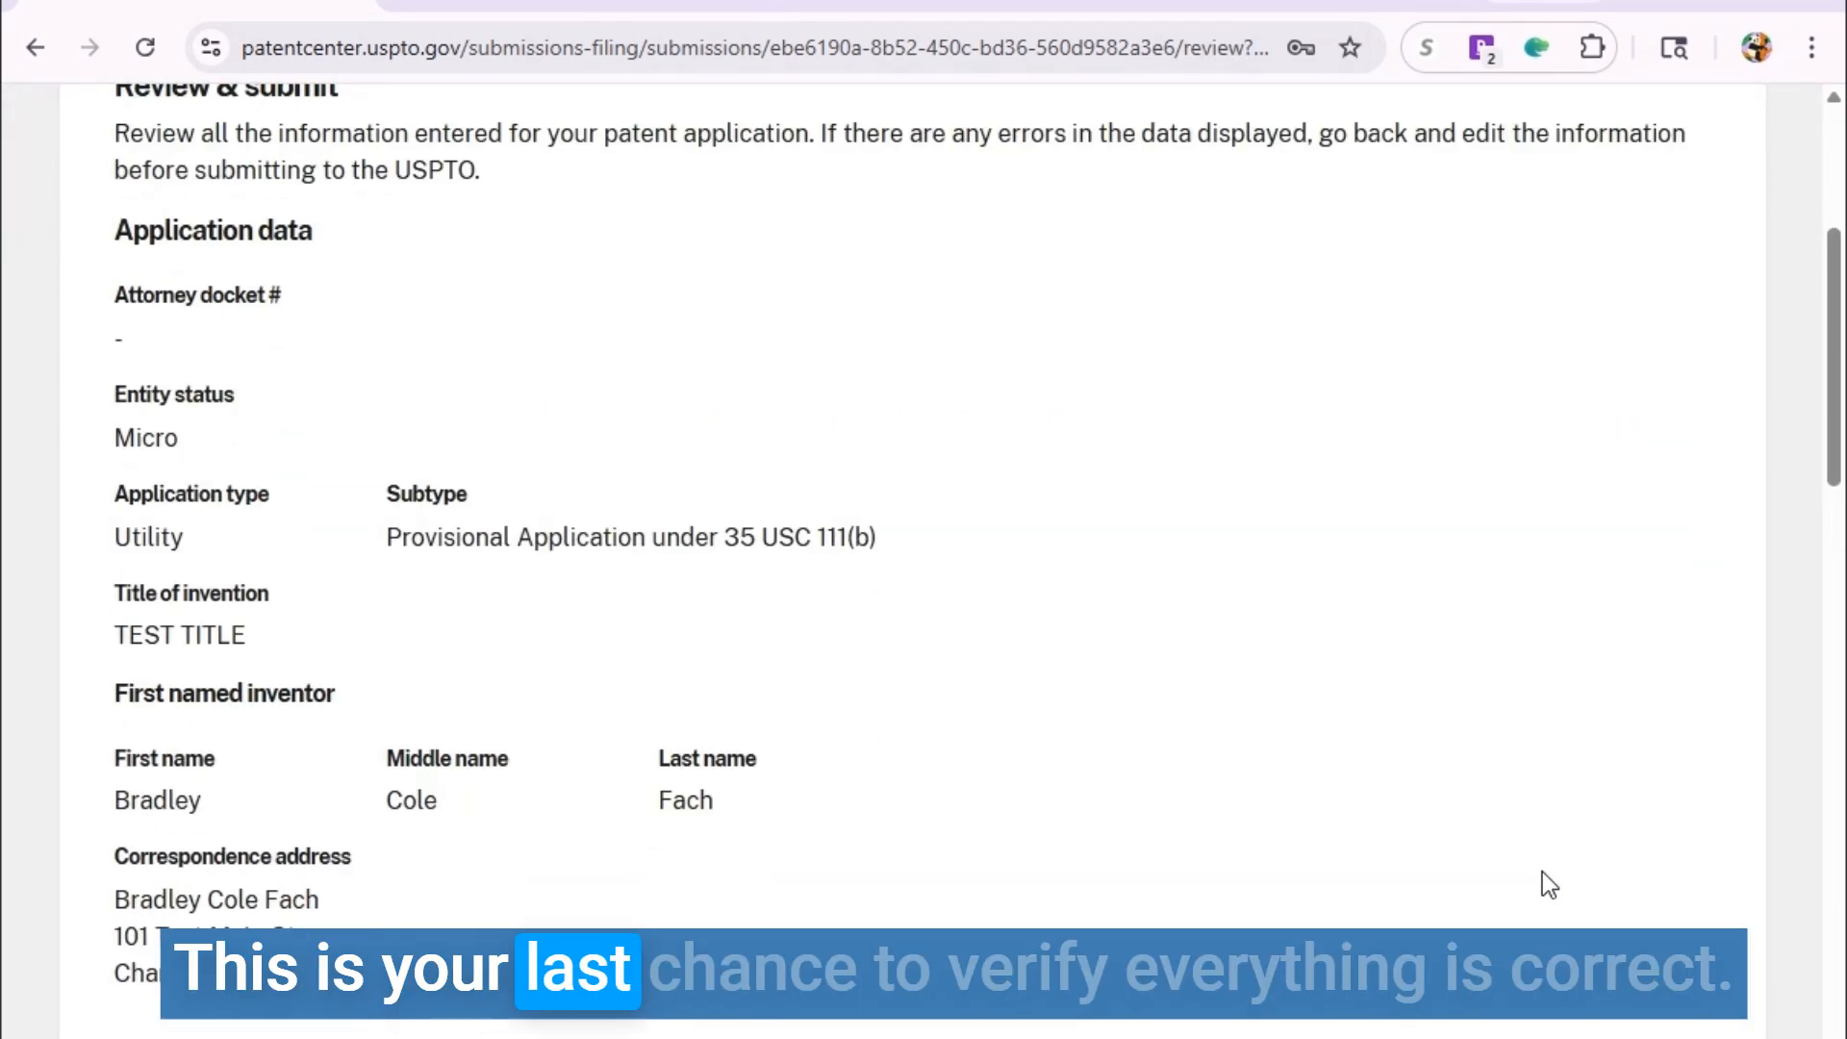
{"action": "scroll", "coordinate": [1164, 751], "scroll_direction": "down", "scroll_amount": 6}
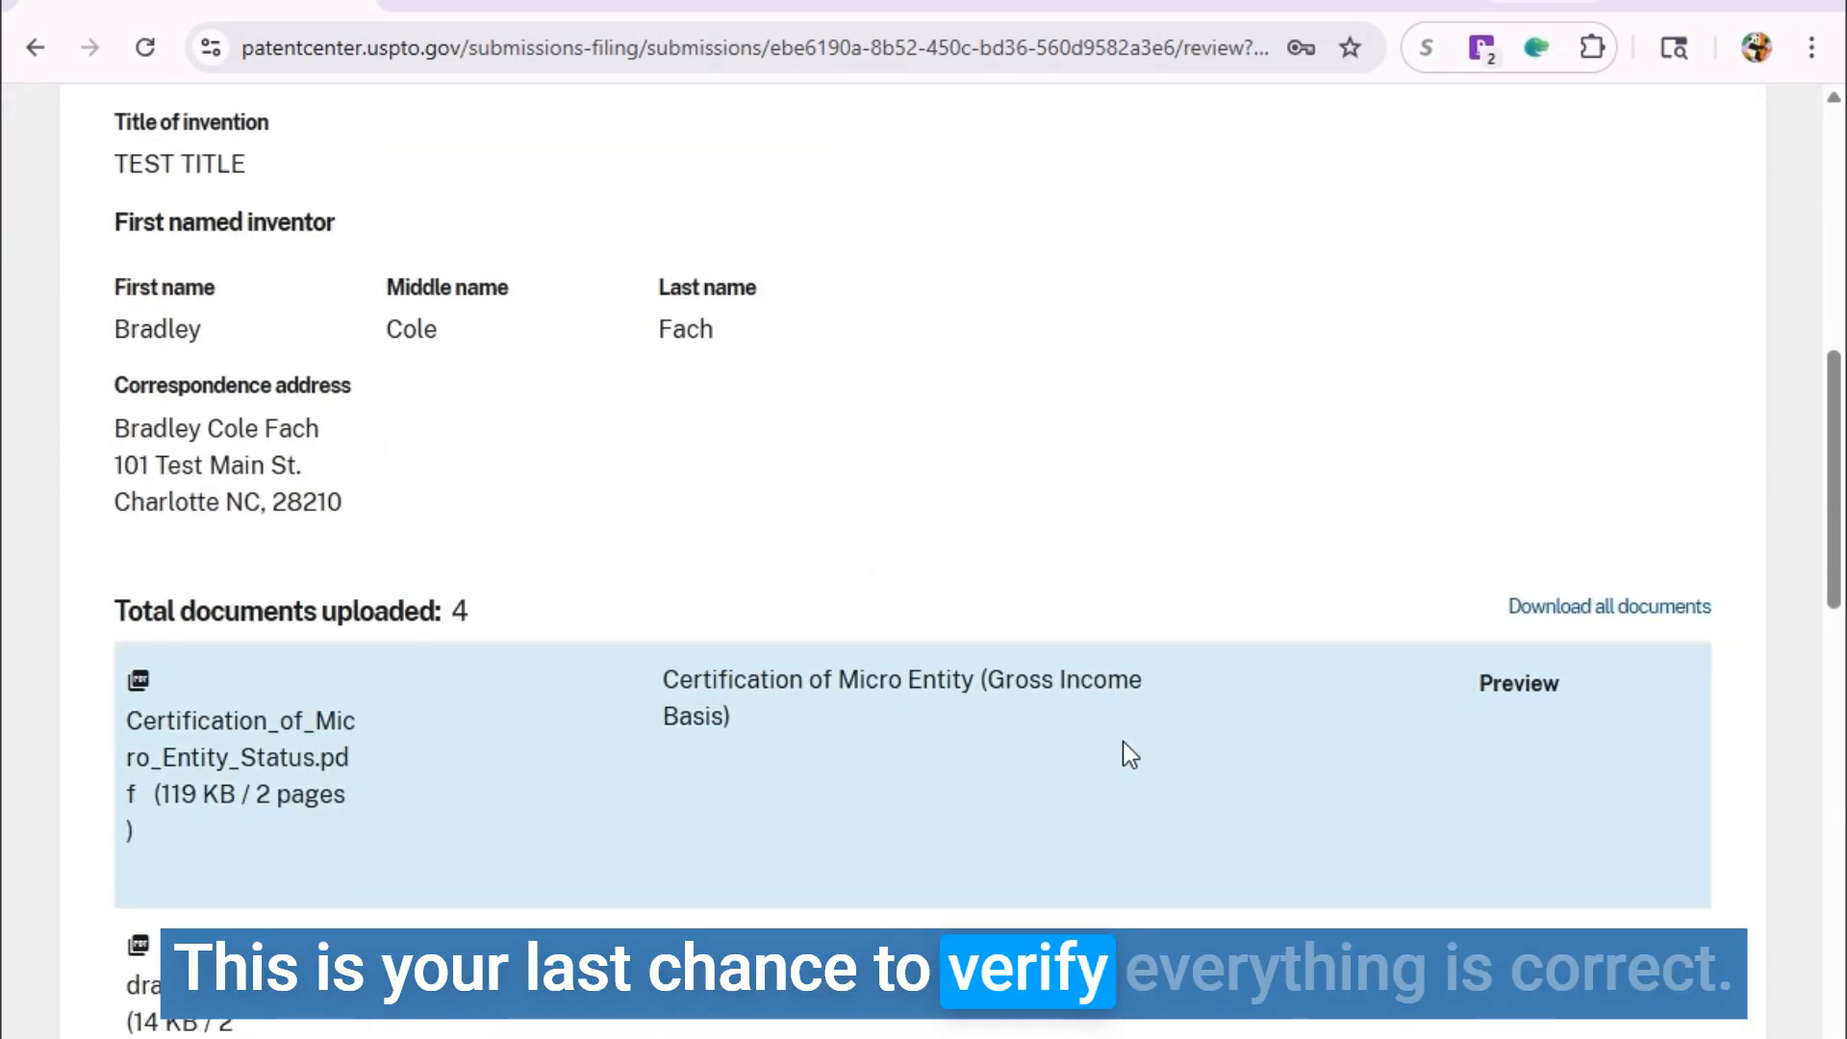
{"action": "scroll", "coordinate": [343, 519], "scroll_direction": "up", "scroll_amount": 3}
{"action": "scroll", "coordinate": [289, 395], "scroll_direction": "down", "scroll_amount": 8}
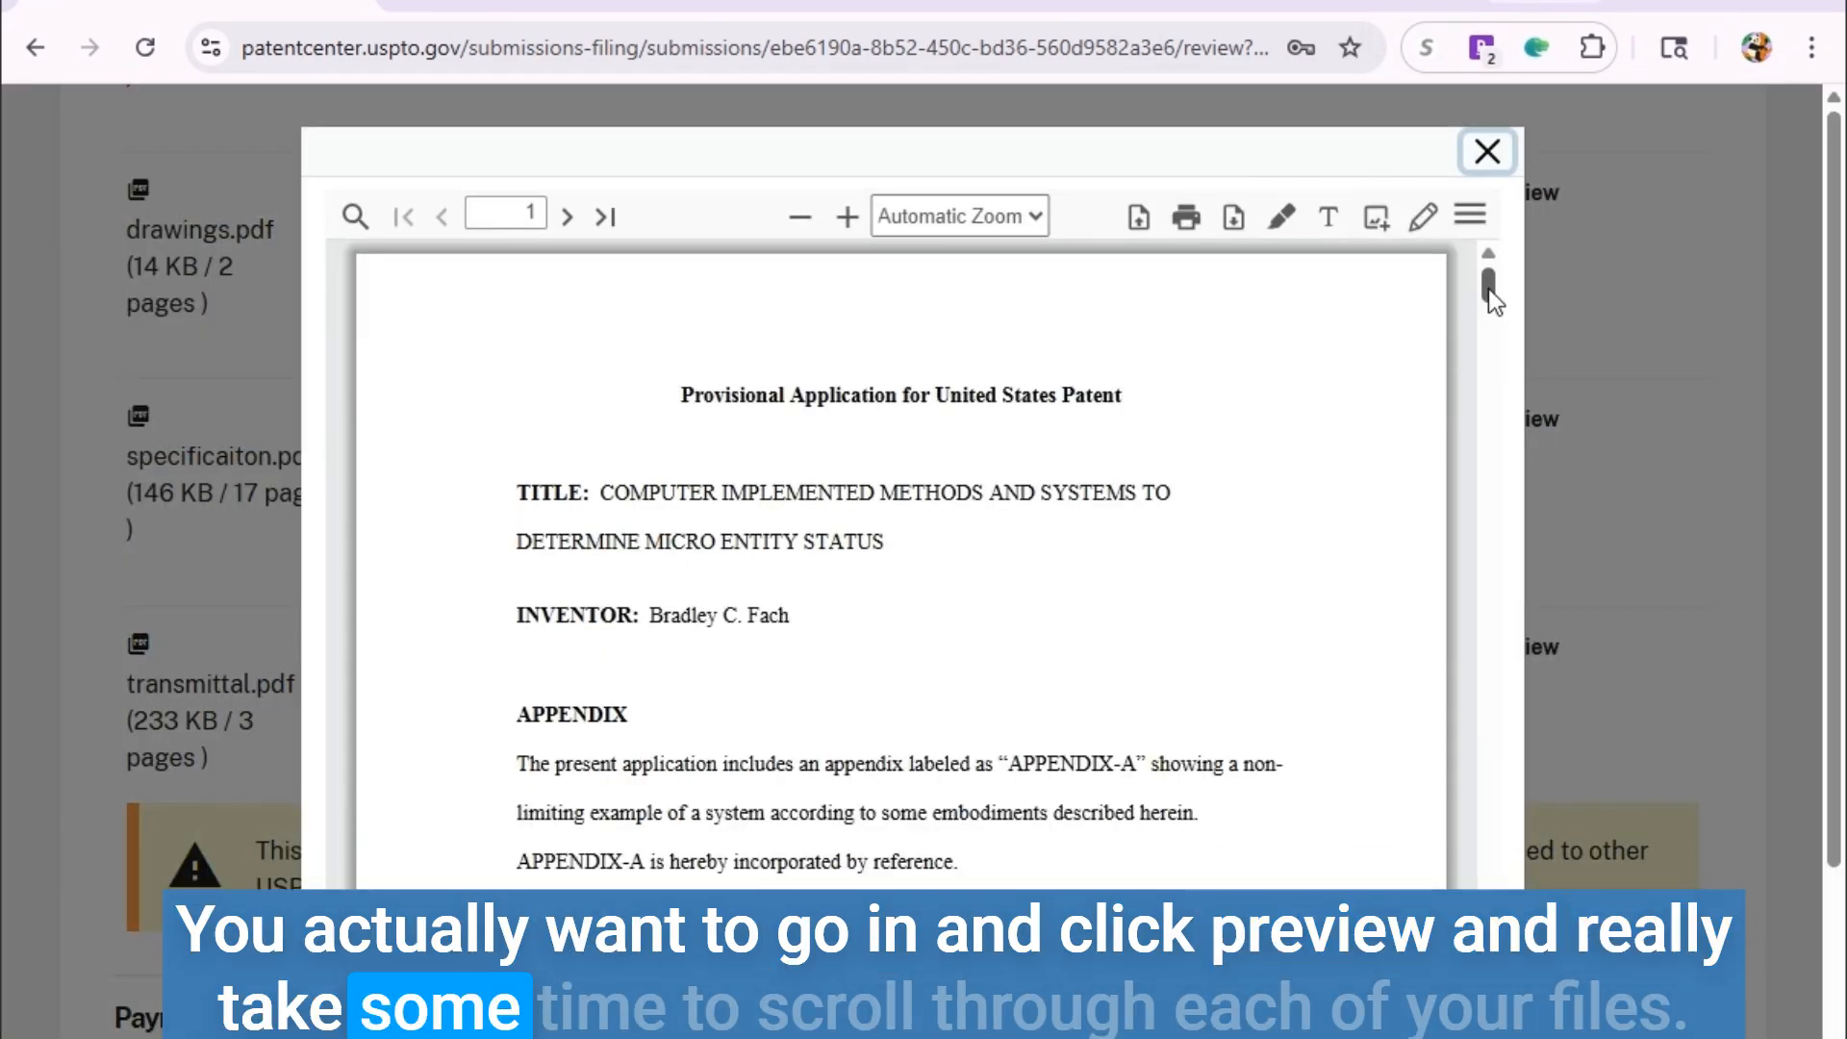
{"action": "left_click_drag", "start_coordinate": [1488, 288], "coordinate": [1504, 362]}
{"action": "left_click_drag", "start_coordinate": [1507, 414], "coordinate": [1491, 1036]}
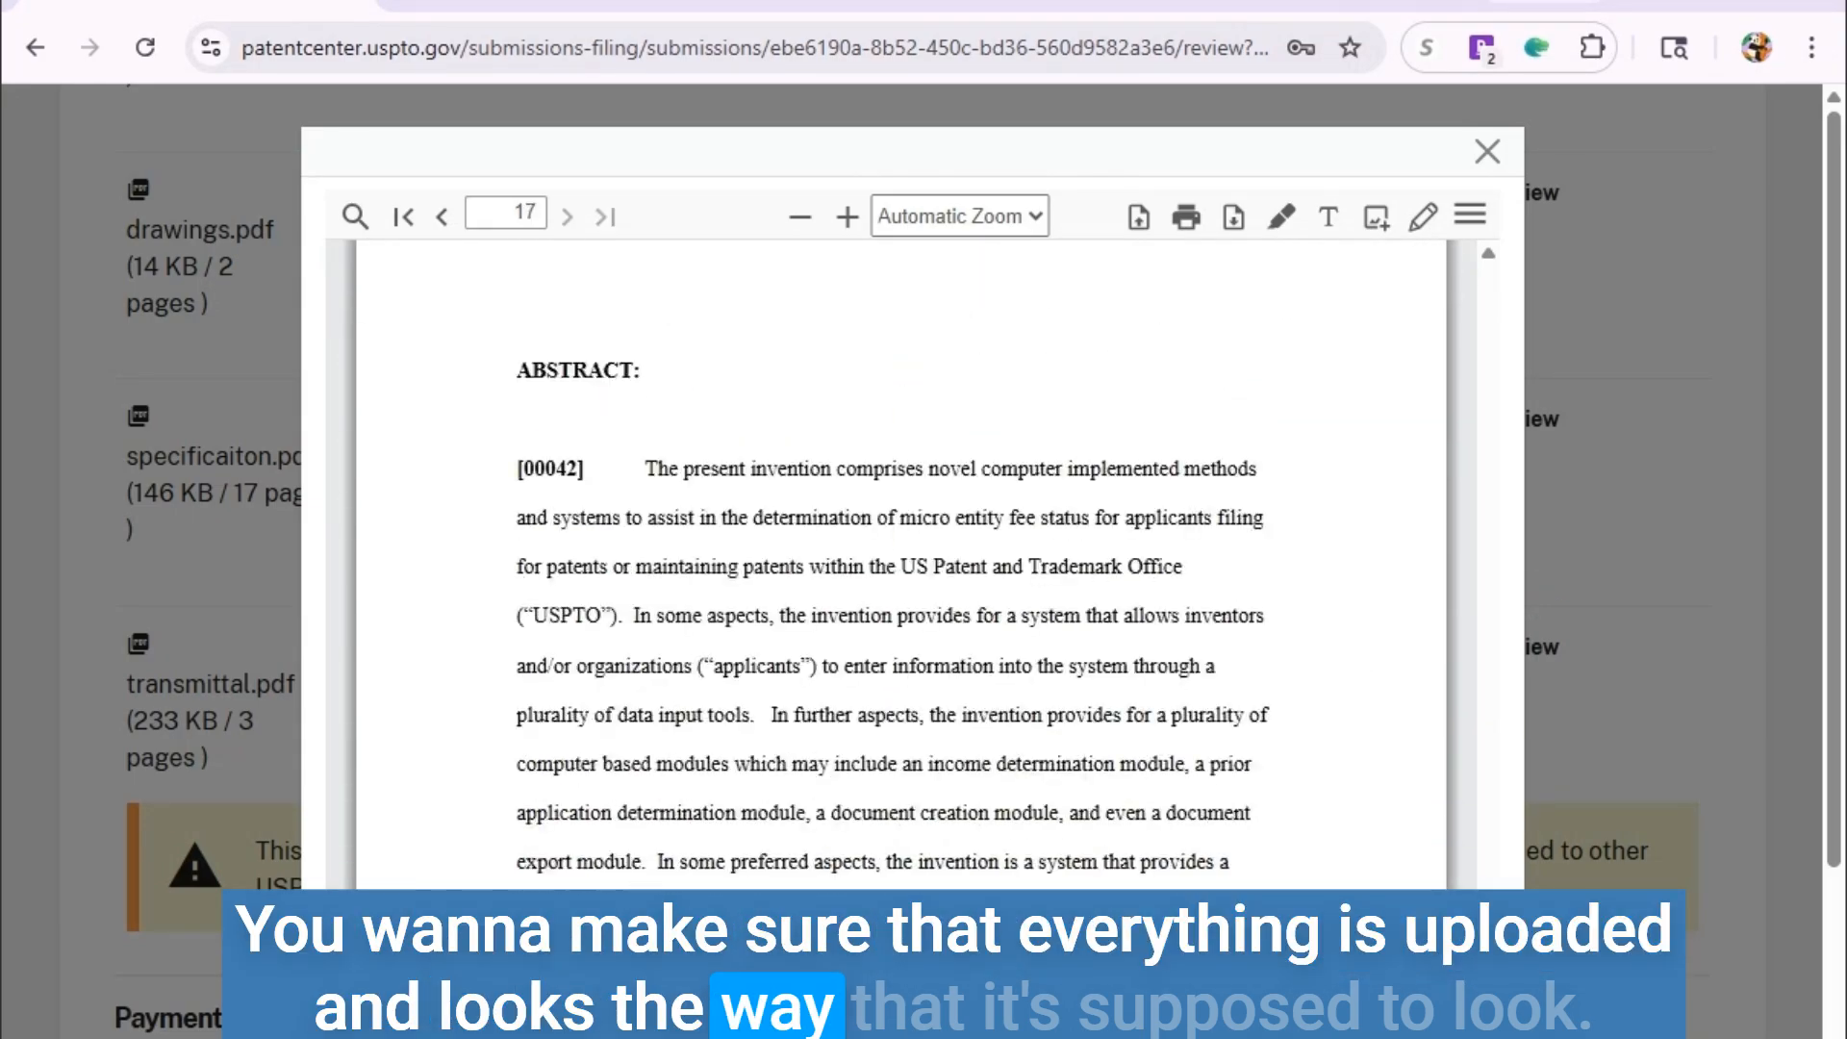
{"action": "scroll", "coordinate": [1035, 793], "scroll_direction": "down", "scroll_amount": 5}
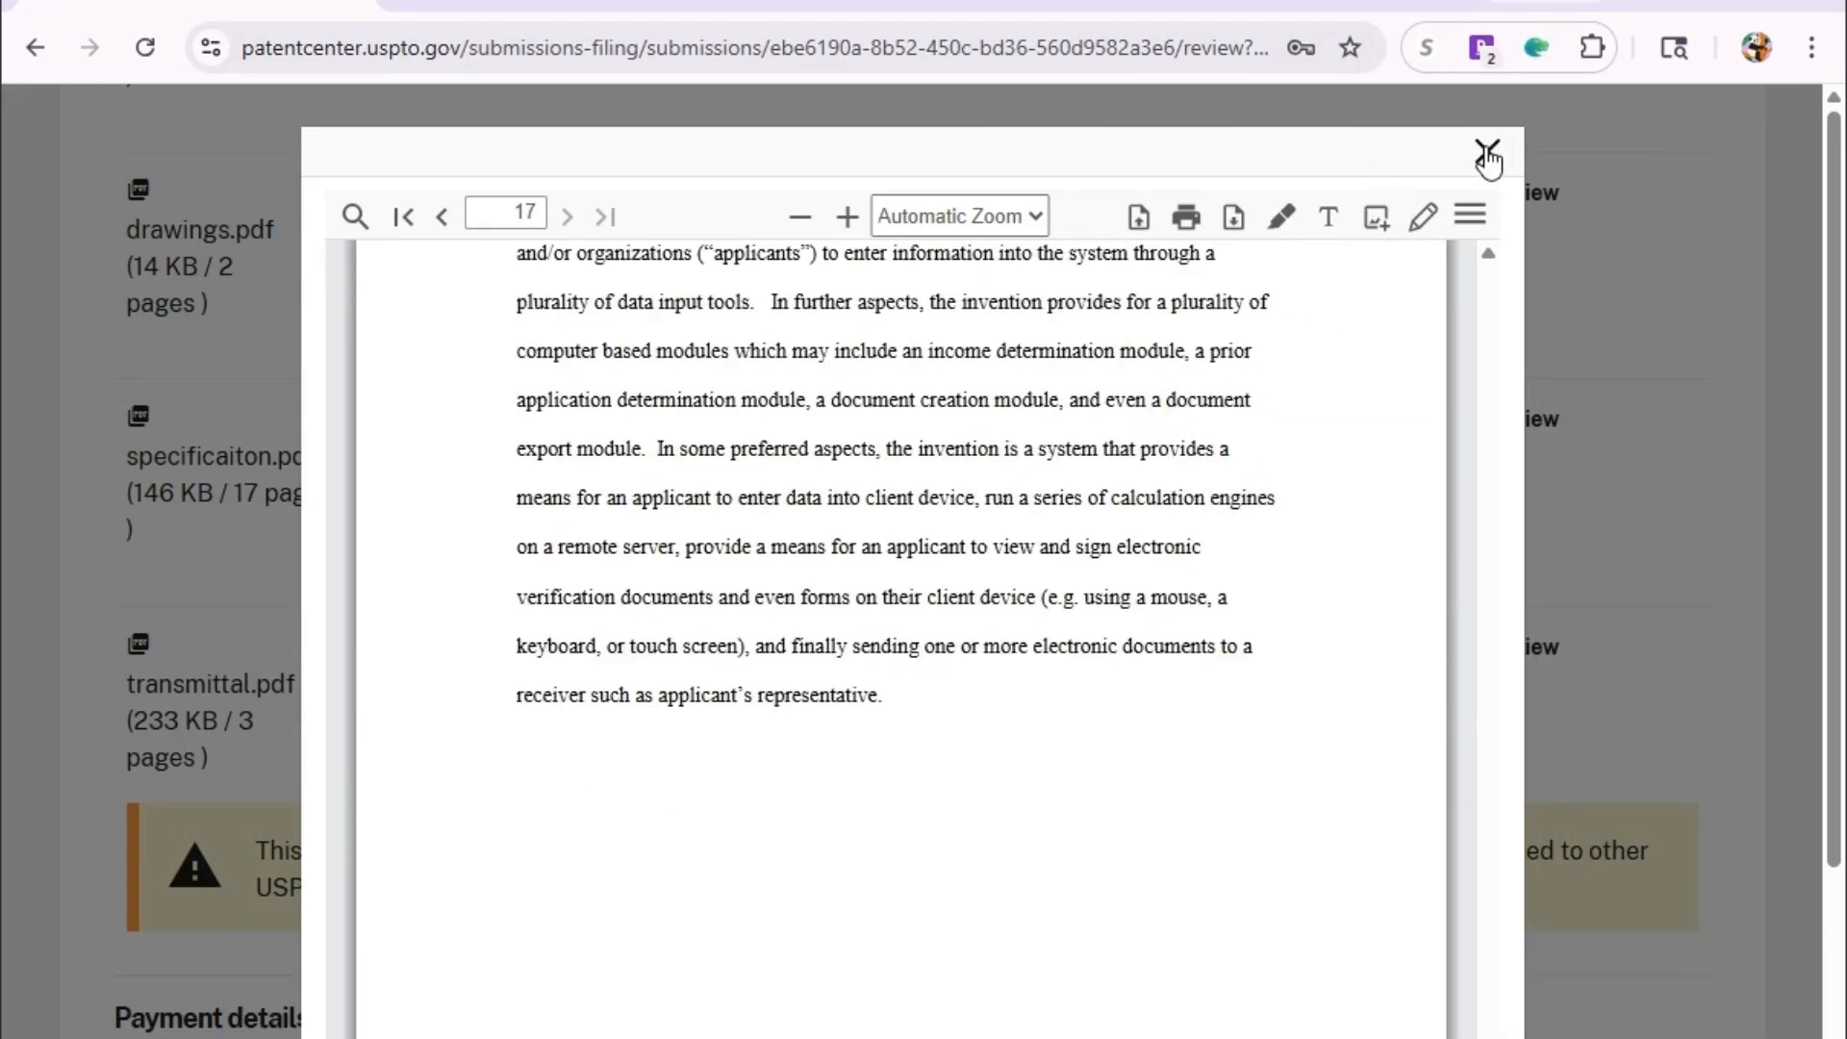
{"action": "left_click", "coordinate": [1488, 152]}
{"action": "scroll", "coordinate": [1304, 433], "scroll_direction": "down", "scroll_amount": 3}
Verify the $65.00 payment details and Submit button, then switch to the patentfile.org tab.
{"action": "scroll", "coordinate": [1271, 462], "scroll_direction": "up", "scroll_amount": 6}
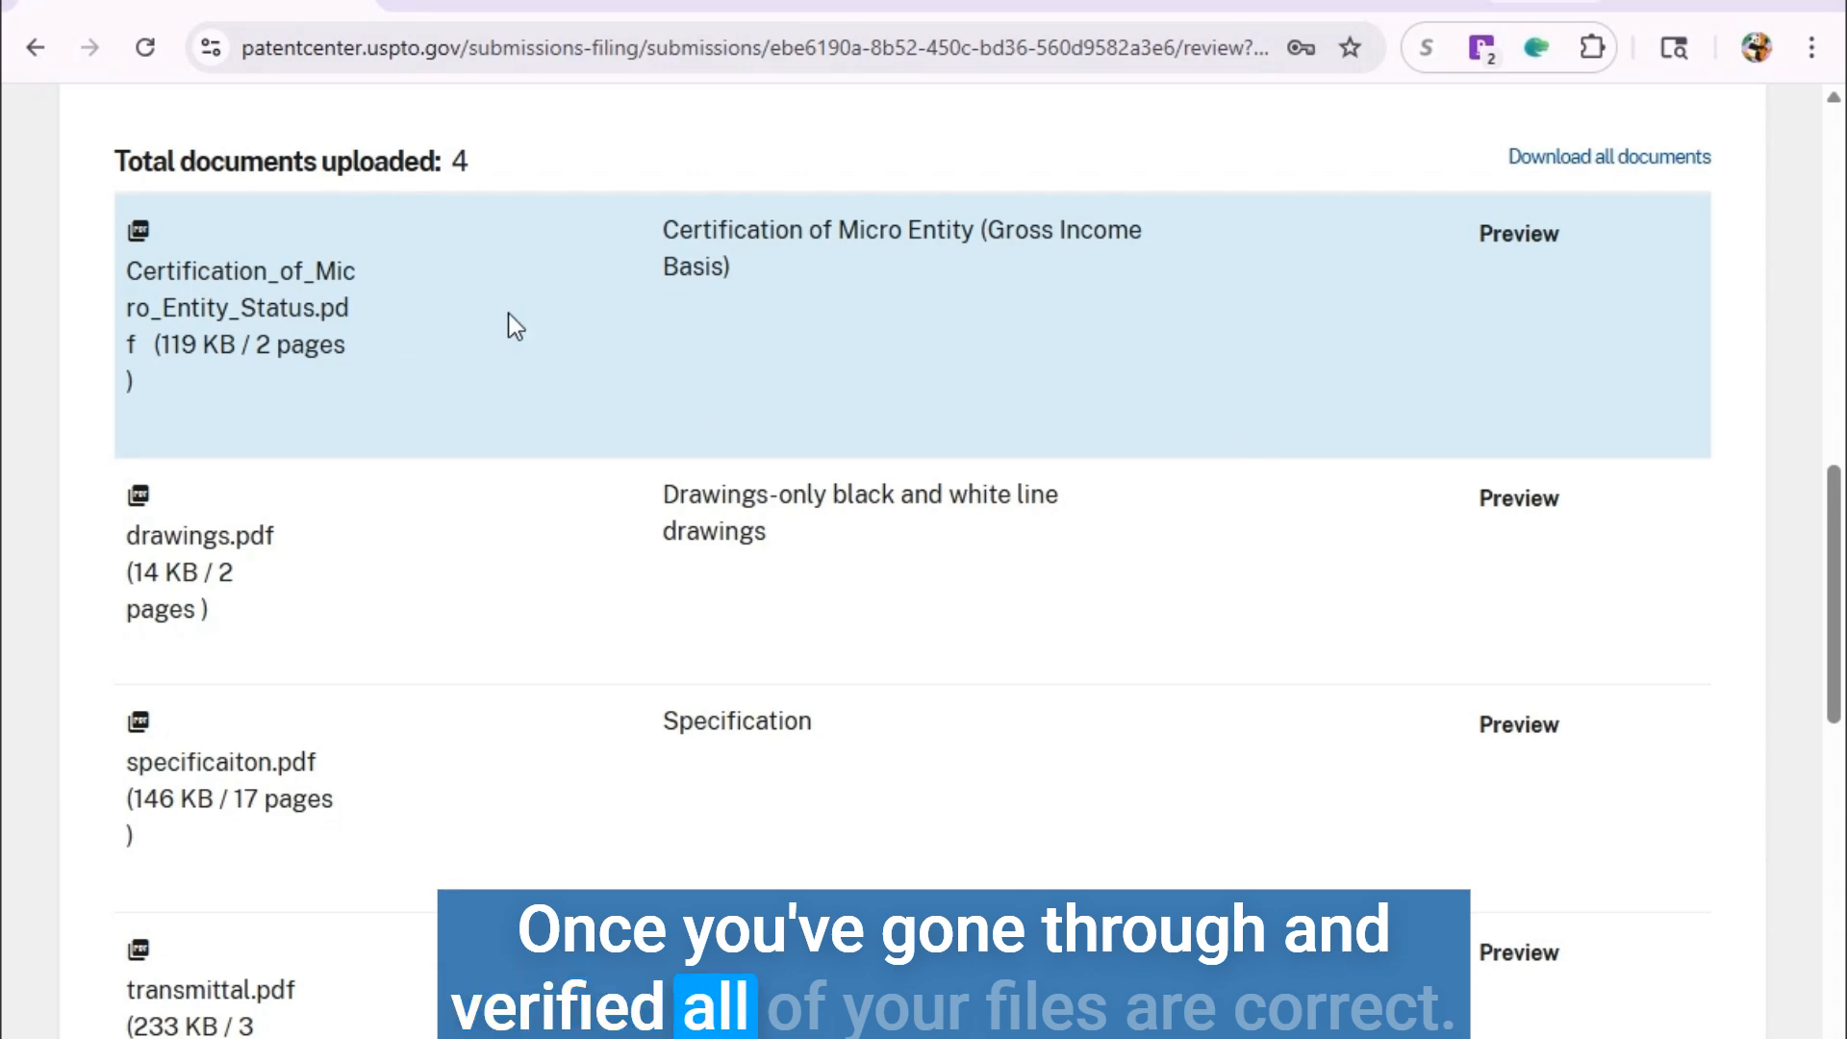
{"action": "scroll", "coordinate": [1163, 576], "scroll_direction": "down", "scroll_amount": 10}
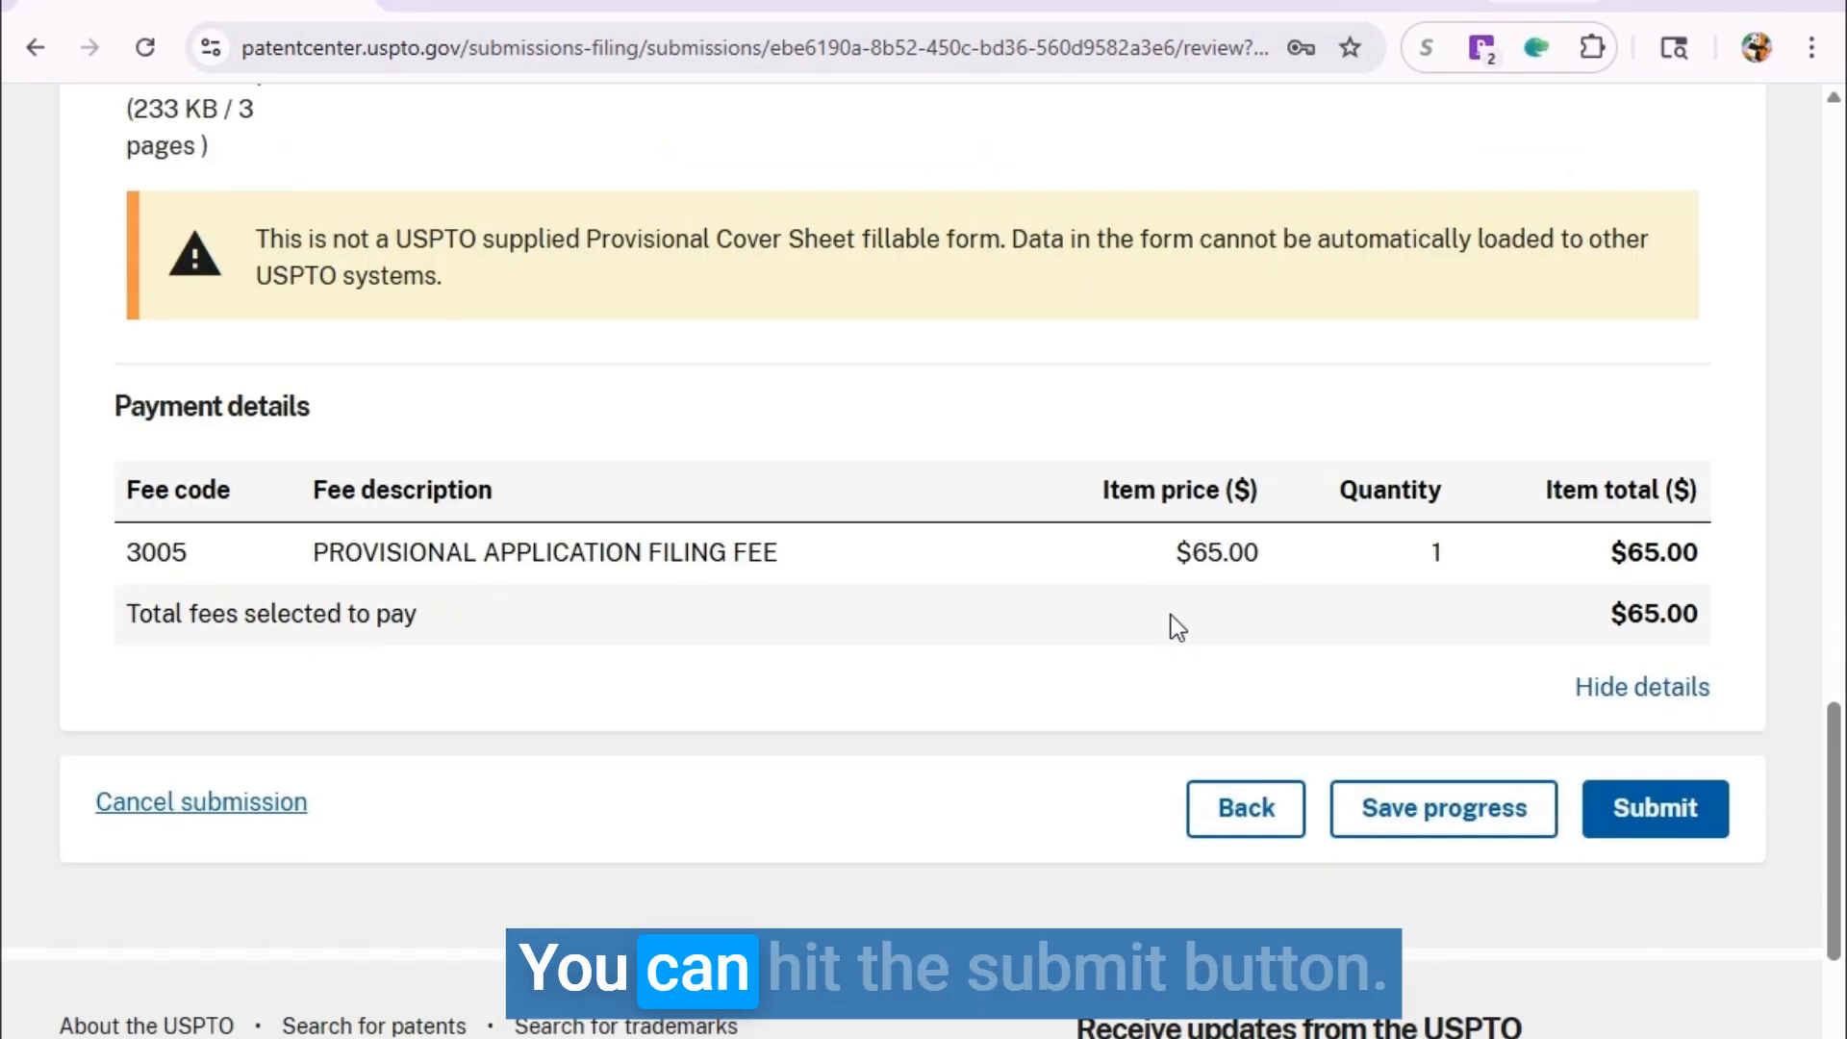
{"action": "scroll", "coordinate": [1170, 614], "scroll_direction": "down", "scroll_amount": 2}
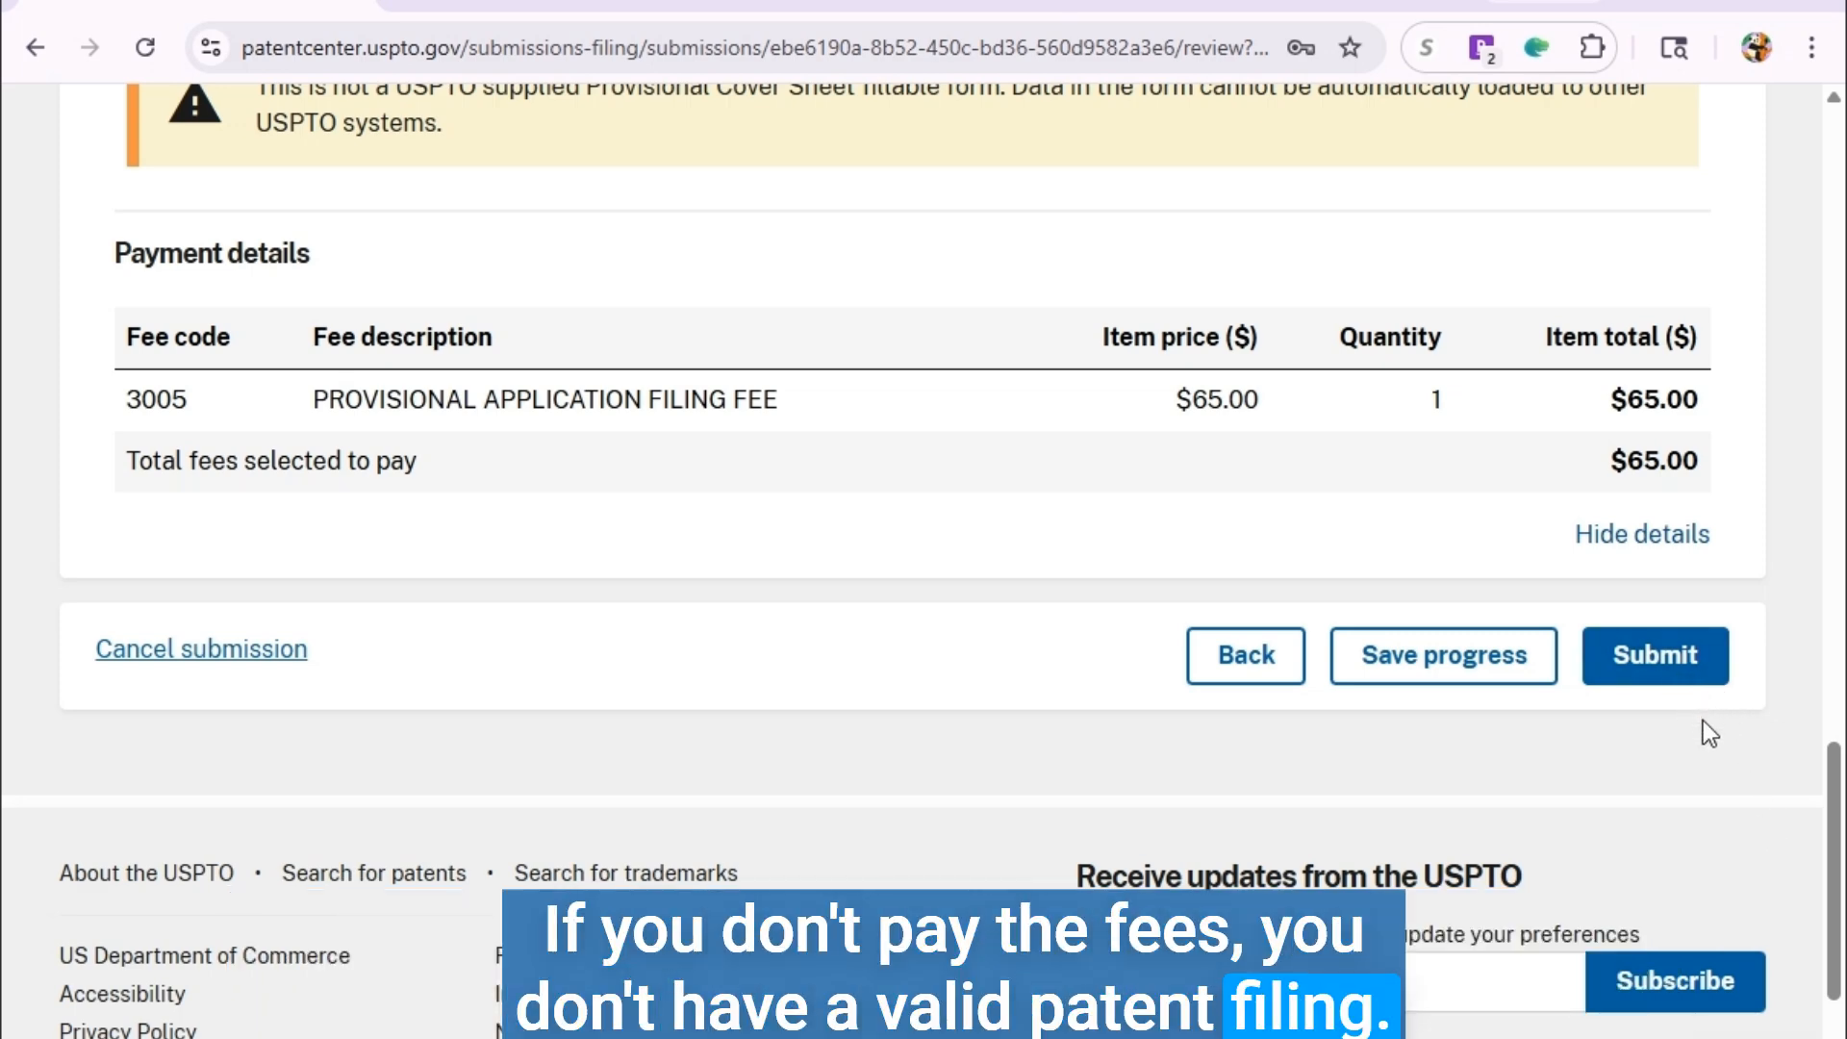
{"action": "left_click", "coordinate": [601, 3]}
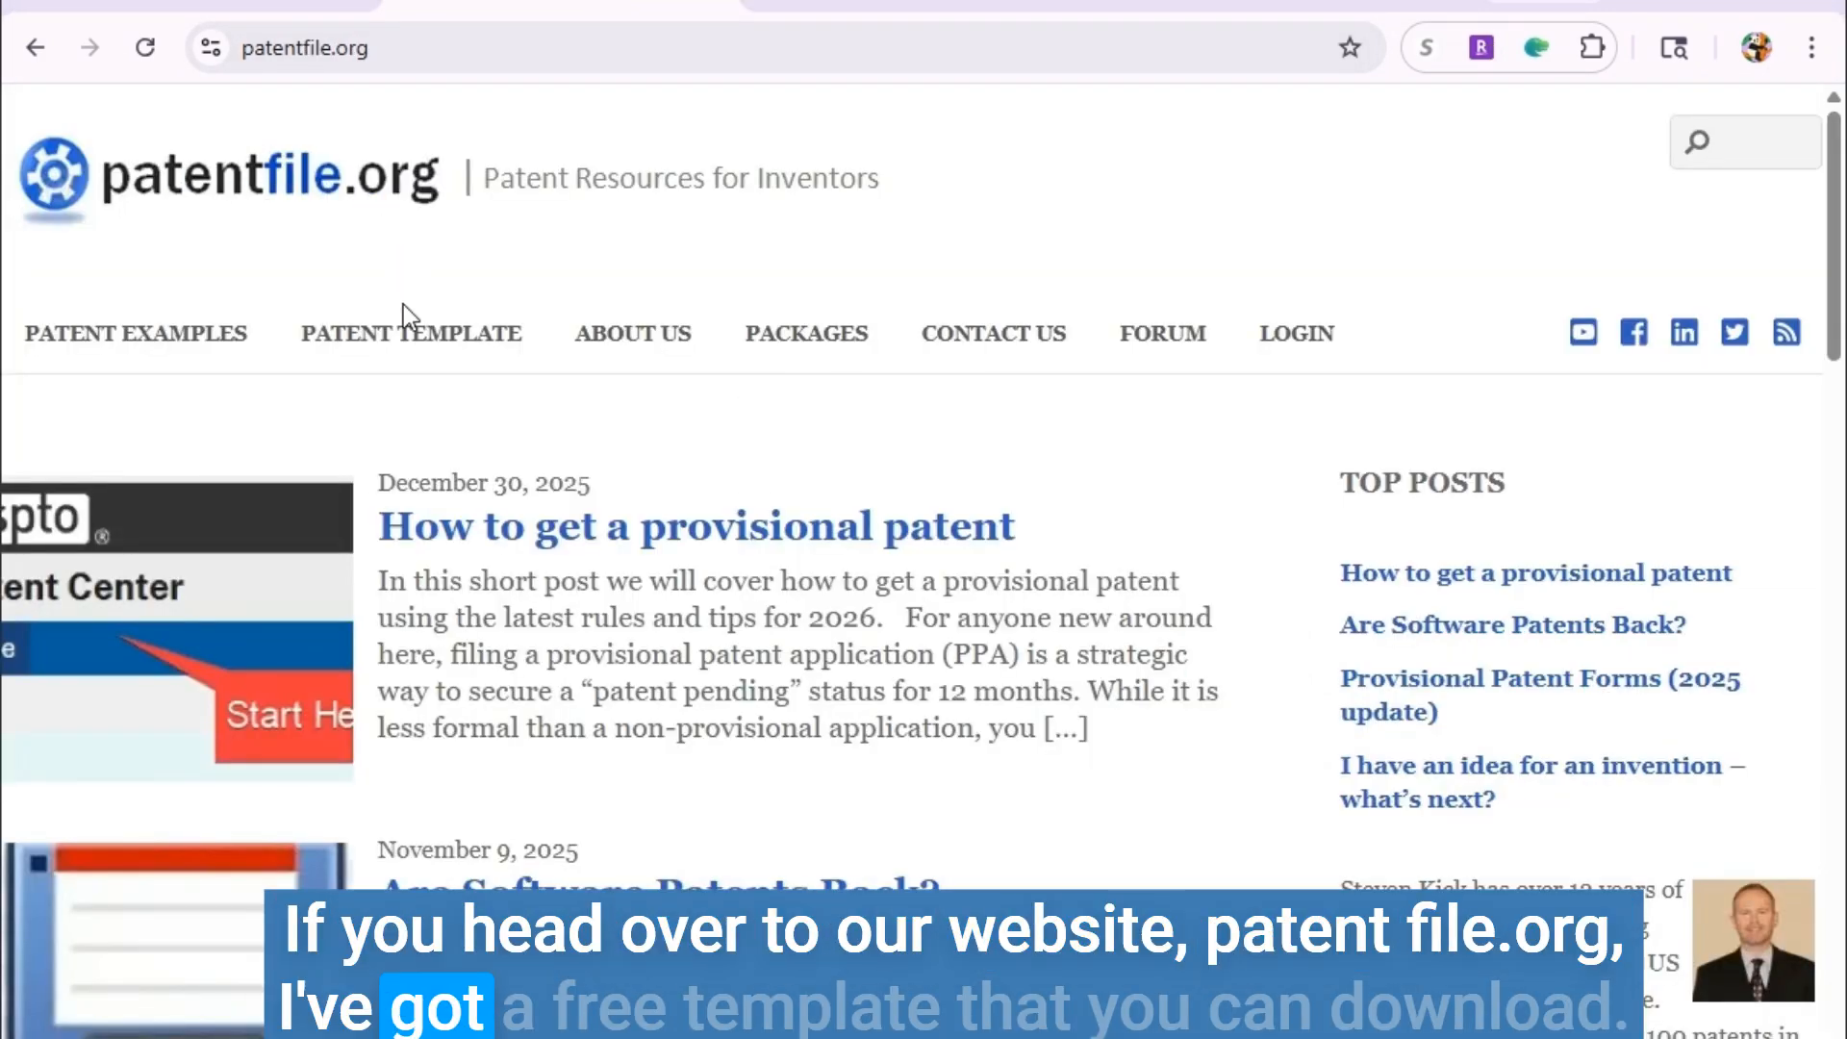
Scroll the patentfile.org template page down to the Free Patent Template and Newsletter signup form.
{"action": "scroll", "coordinate": [1279, 779], "scroll_direction": "down", "scroll_amount": 10}
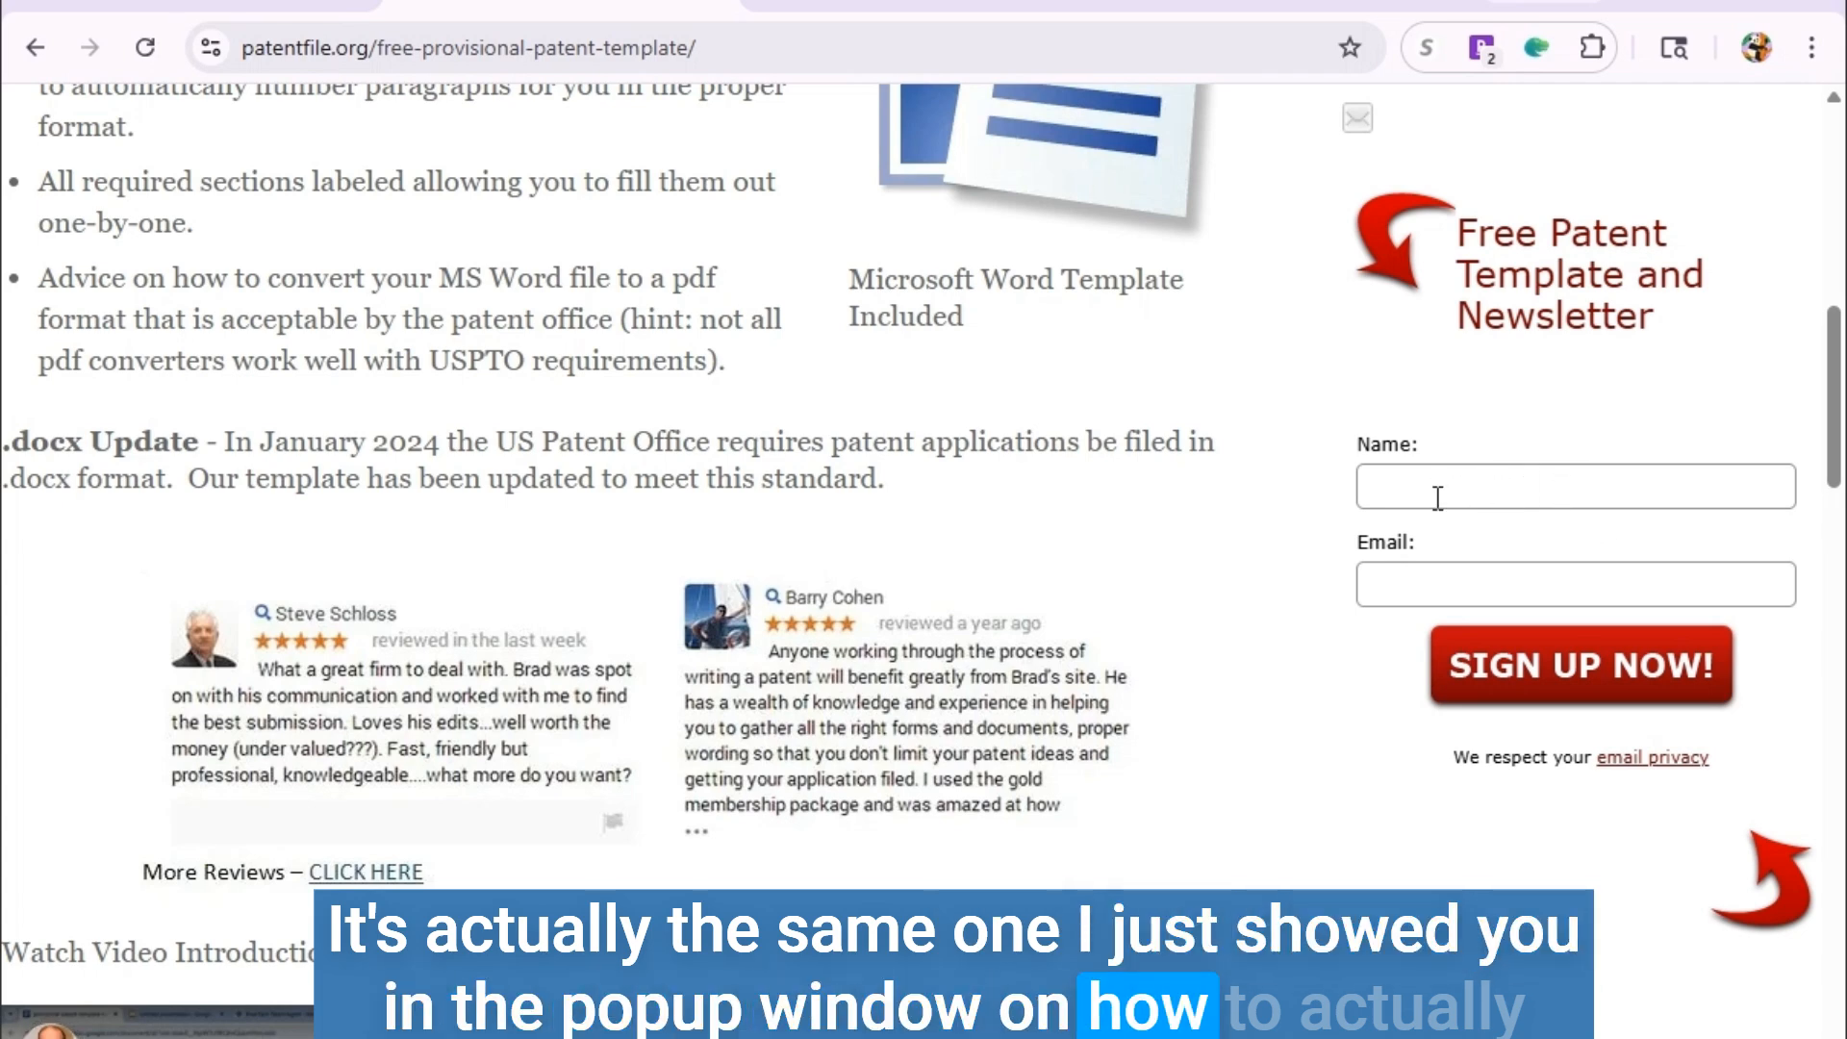
{"action": "scroll", "coordinate": [1434, 515], "scroll_direction": "down", "scroll_amount": 3}
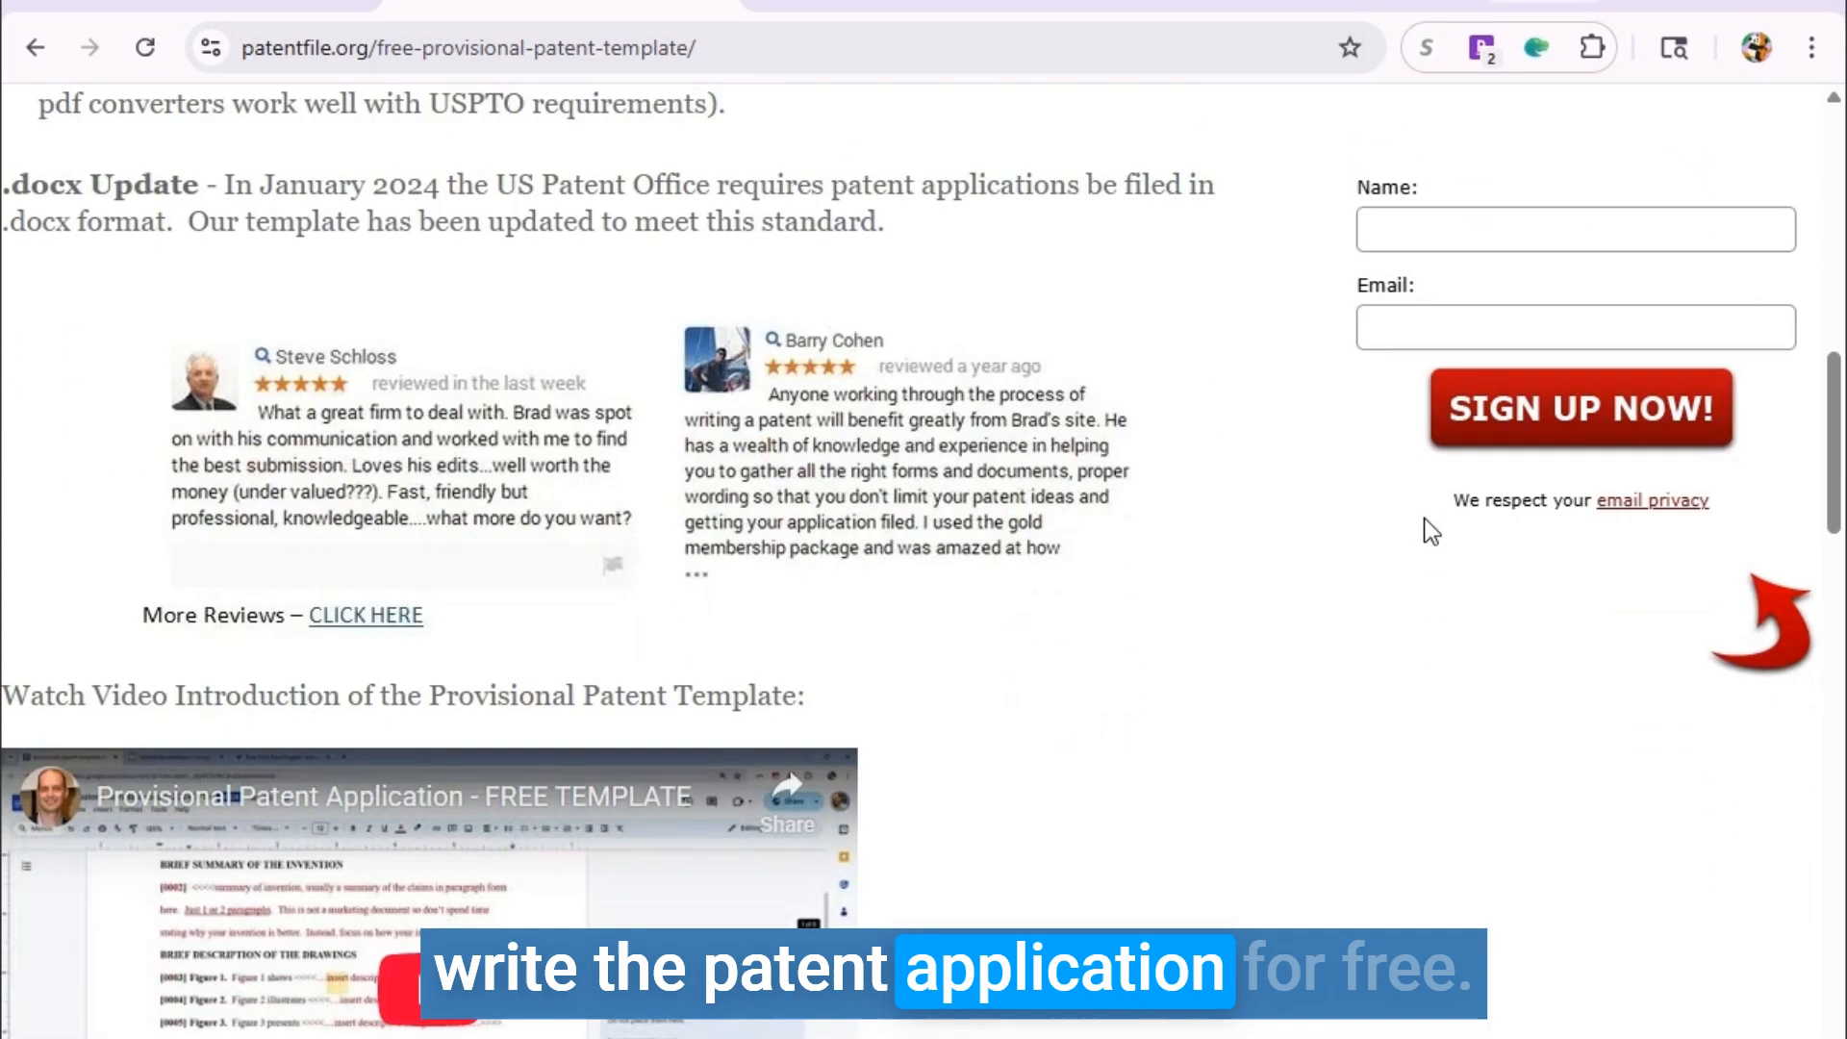
{"action": "scroll", "coordinate": [1424, 520], "scroll_direction": "up", "scroll_amount": 3}
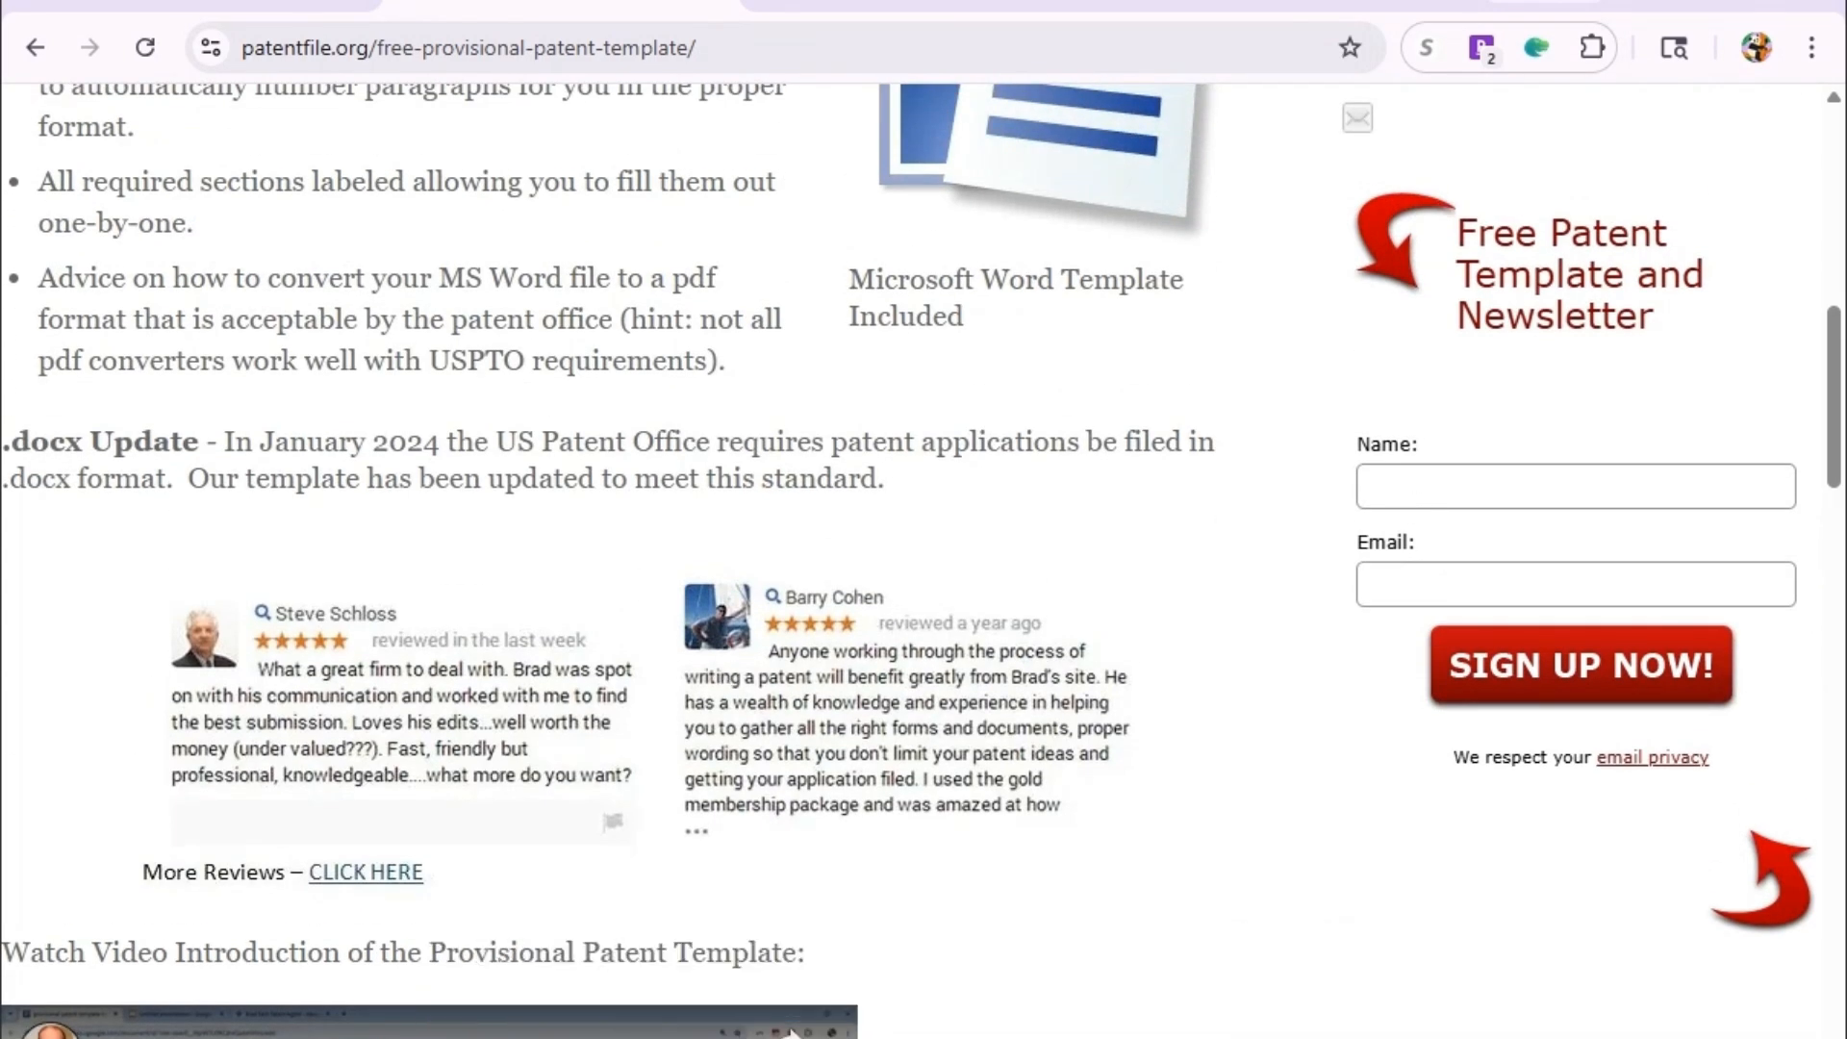